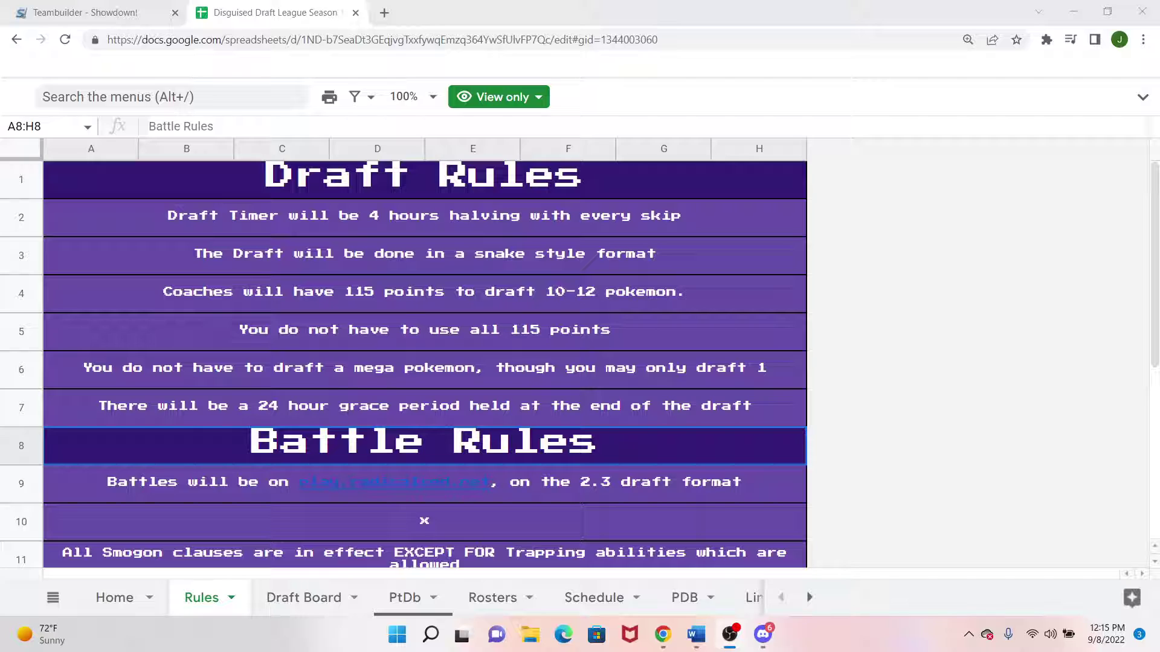
Step: Scroll through the Rules sheet to read the battle rules and the 5-FA-move free-agent rule
{"action": "left_click", "coordinate": [1154, 562]}
{"action": "left_click", "coordinate": [1154, 562]}
{"action": "left_click", "coordinate": [1154, 562]}
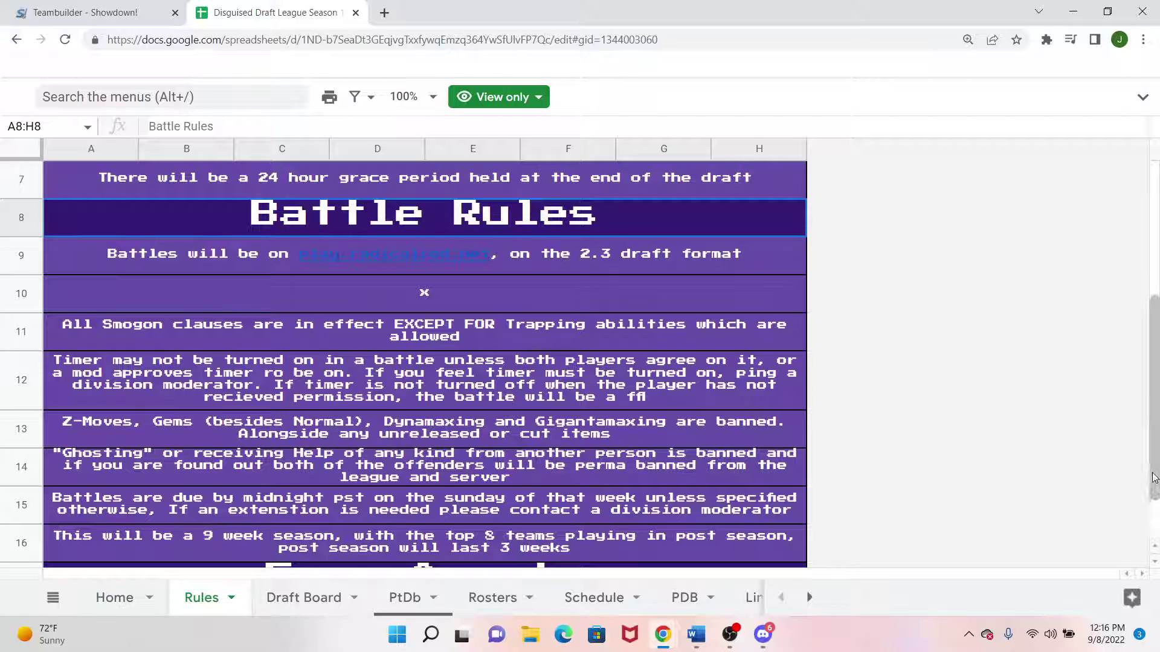
{"action": "scroll", "coordinate": [1145, 380], "scroll_direction": "up", "scroll_amount": 1}
{"action": "scroll", "coordinate": [1145, 380], "scroll_direction": "up", "scroll_amount": 3}
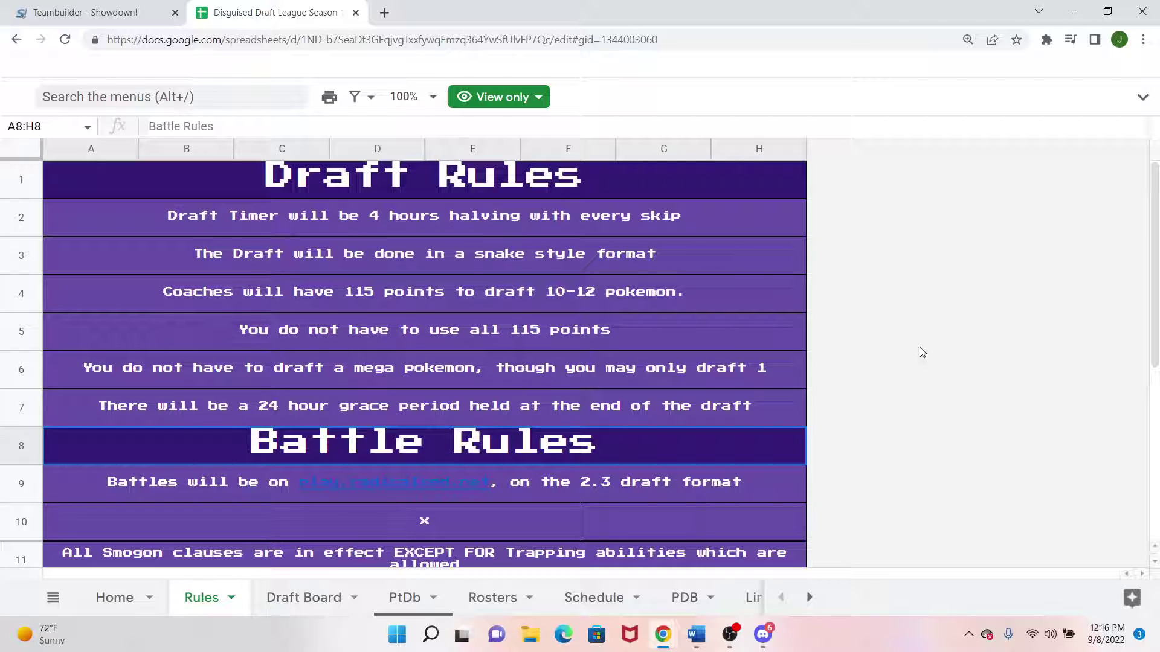
{"action": "left_click", "coordinate": [1154, 561]}
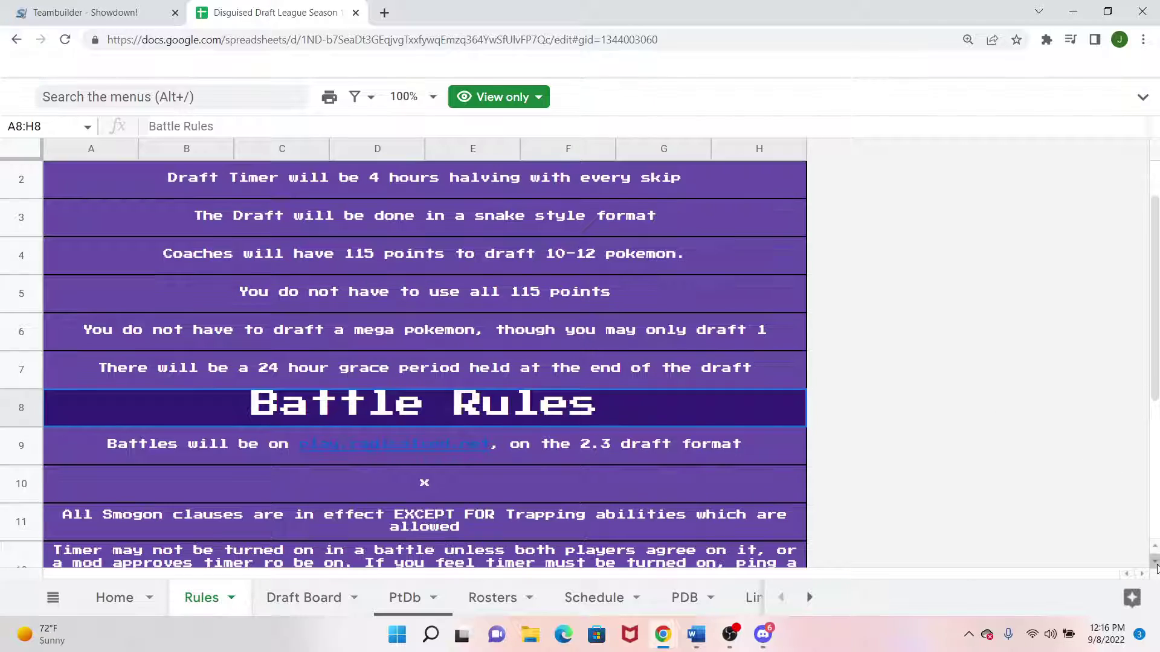
{"action": "left_click", "coordinate": [1155, 561]}
{"action": "left_click", "coordinate": [1154, 561]}
{"action": "left_click", "coordinate": [1155, 562]}
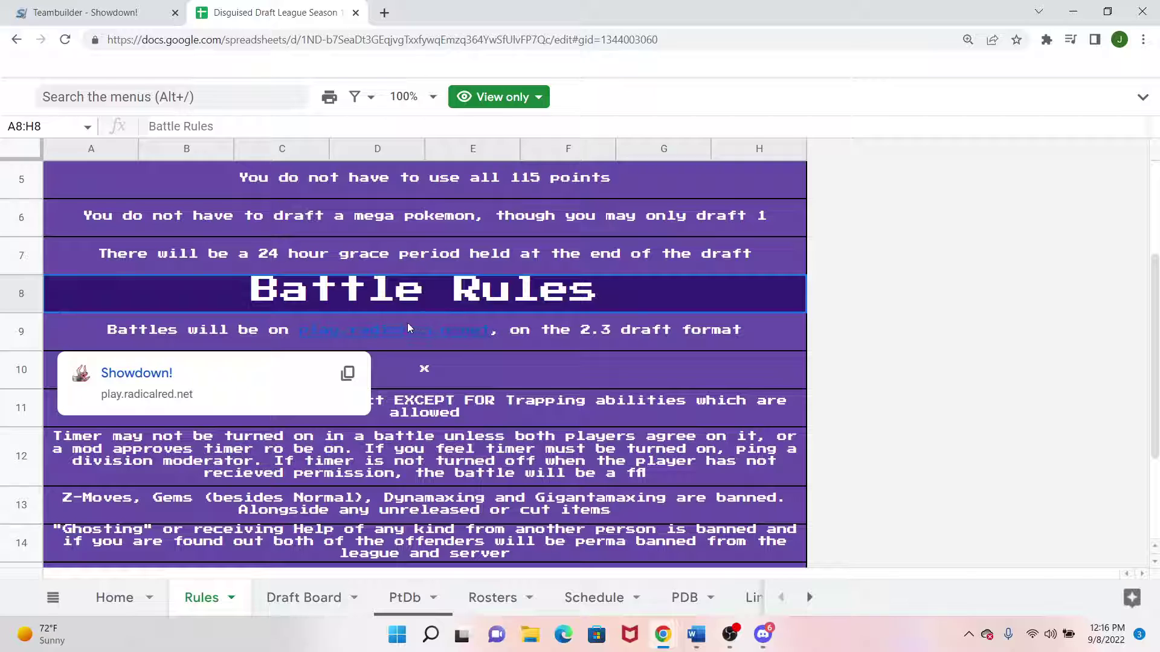
{"action": "left_click", "coordinate": [1154, 563]}
{"action": "left_click", "coordinate": [1154, 563]}
{"action": "left_click", "coordinate": [1155, 563]}
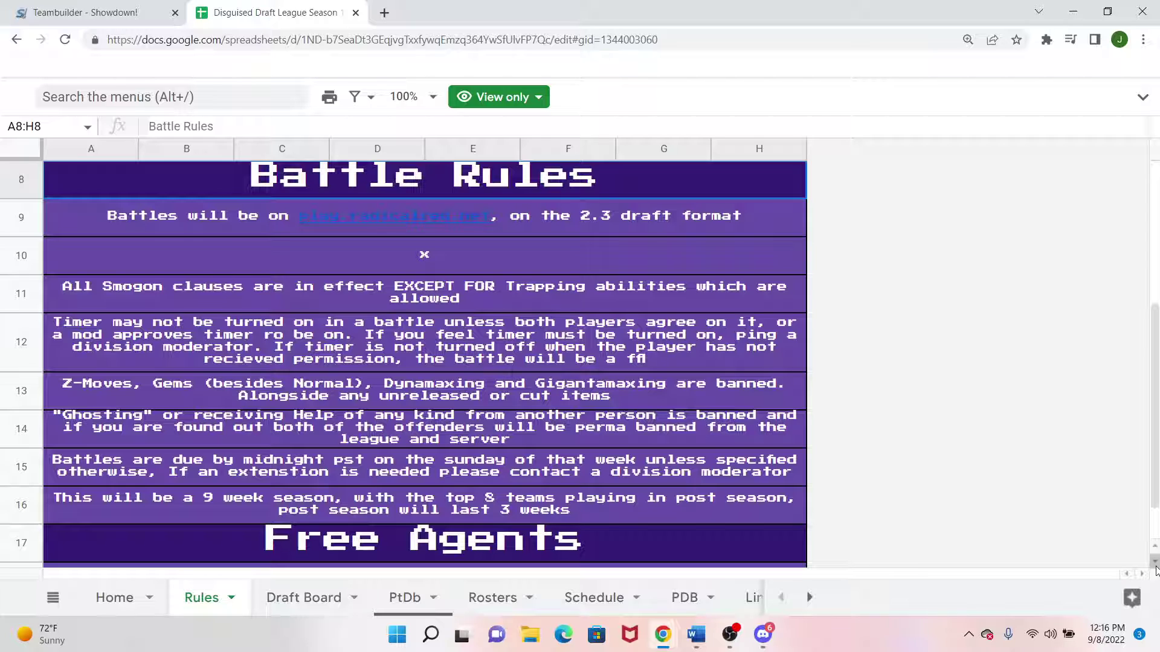
{"action": "left_click", "coordinate": [1155, 568]}
{"action": "left_click", "coordinate": [1154, 567]}
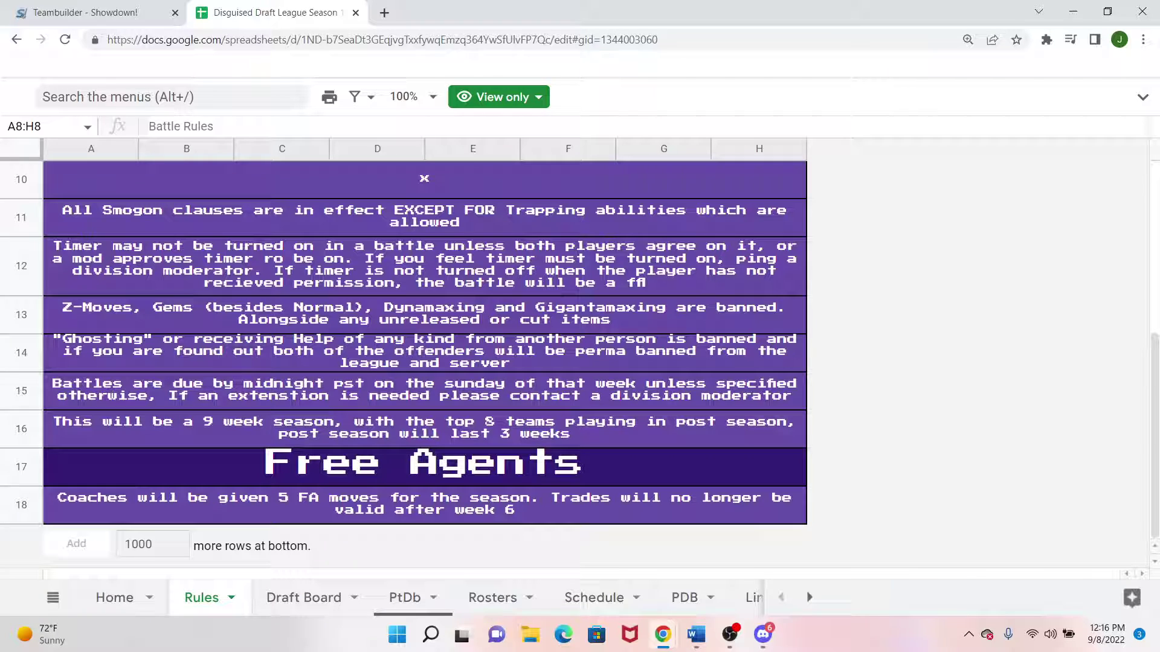
Step: Back in the teambuilder, drop Dragapult's Attack IV from 31 to 0
{"action": "key", "text": "ctrl+shift+Tab"}
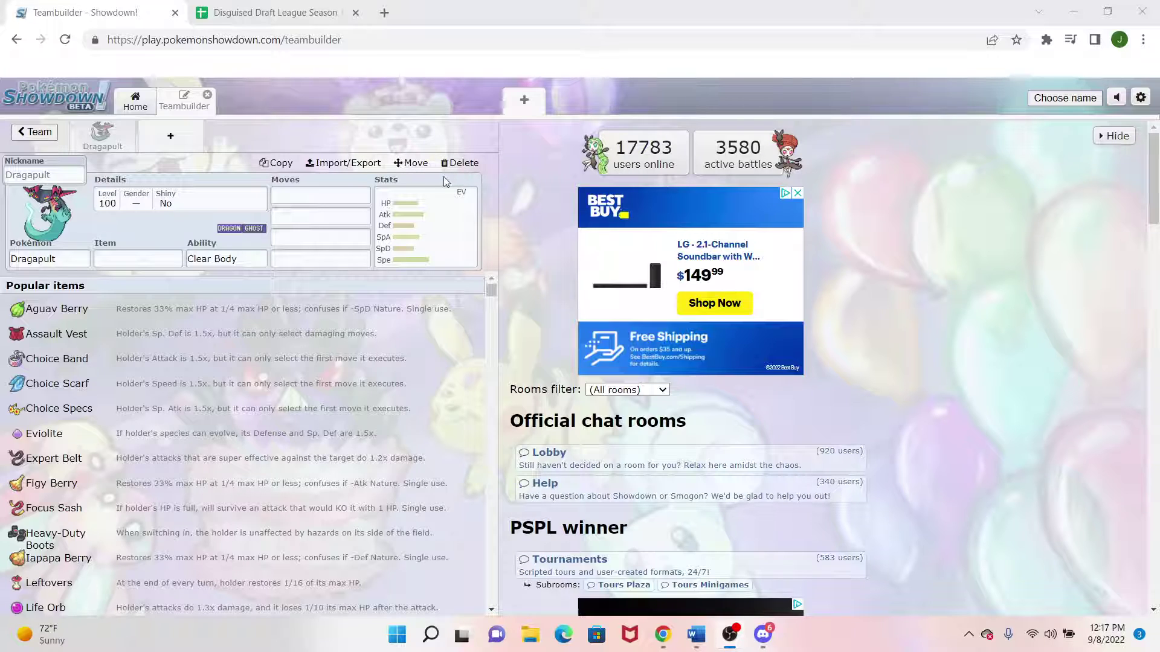
{"action": "left_click", "coordinate": [439, 224]}
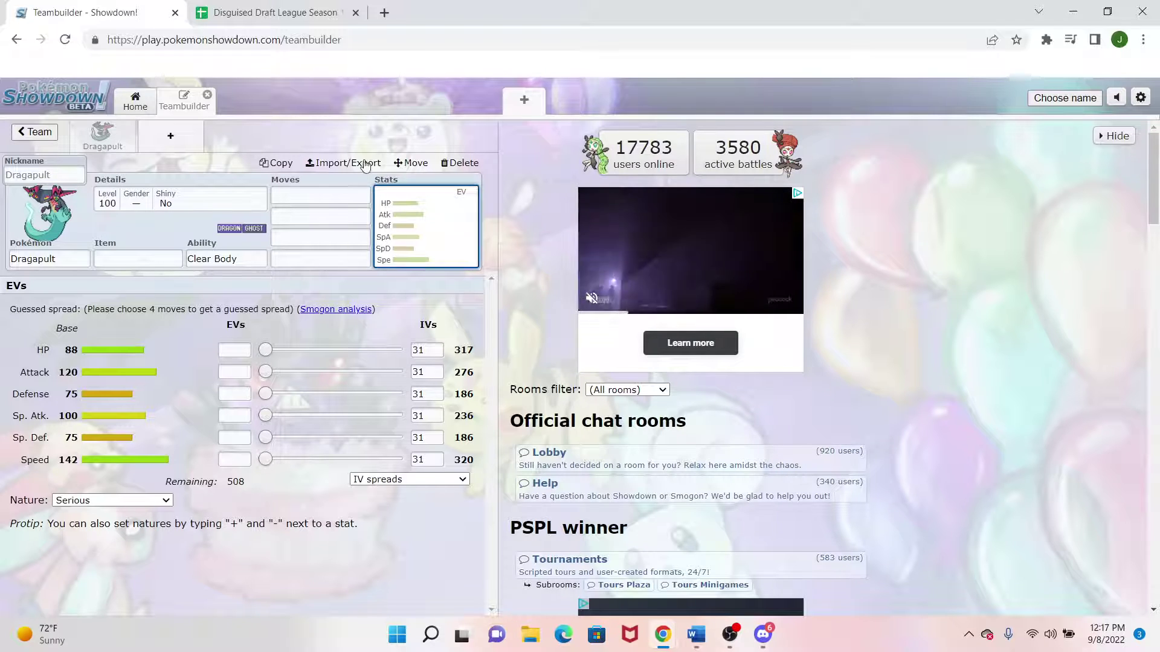
{"action": "left_click", "coordinate": [336, 194]}
{"action": "left_click", "coordinate": [471, 221]}
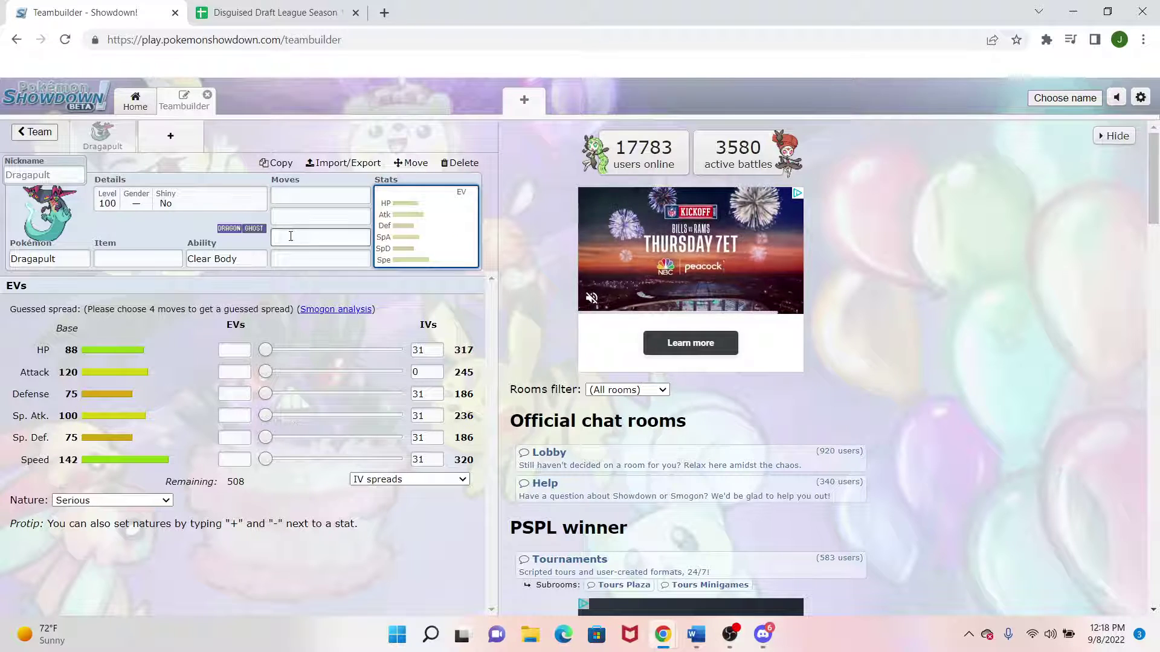
Step: Browse Dragapult's full move list after clearing a 'dra' search
{"action": "left_click", "coordinate": [307, 198]}
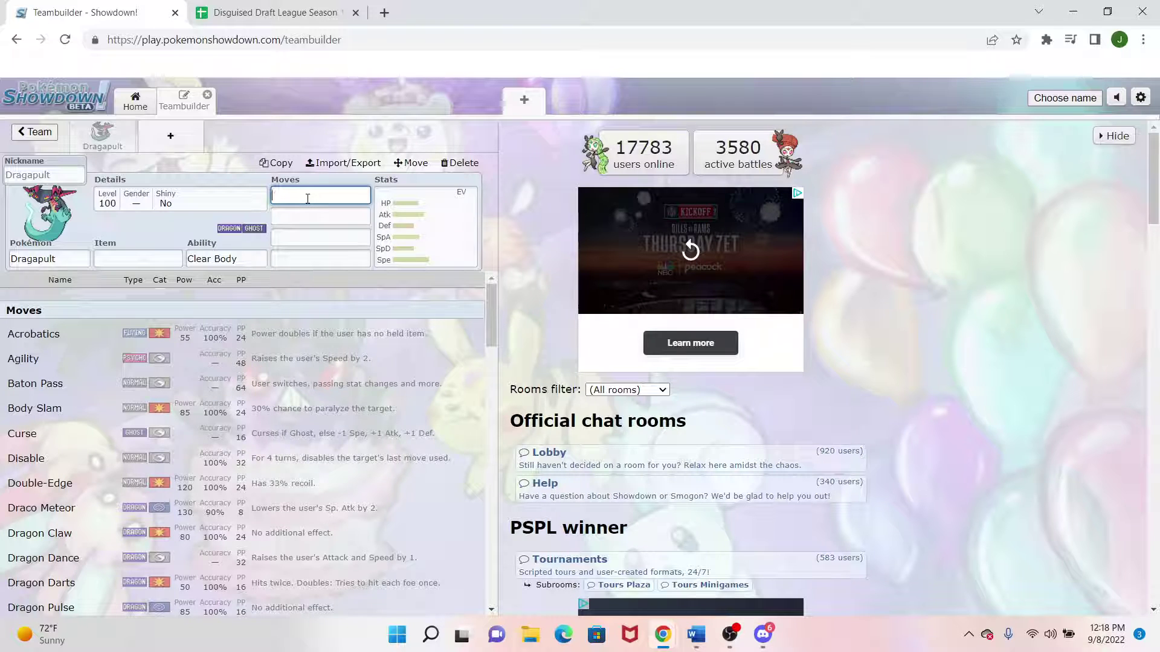
{"action": "type", "text": "dra"}
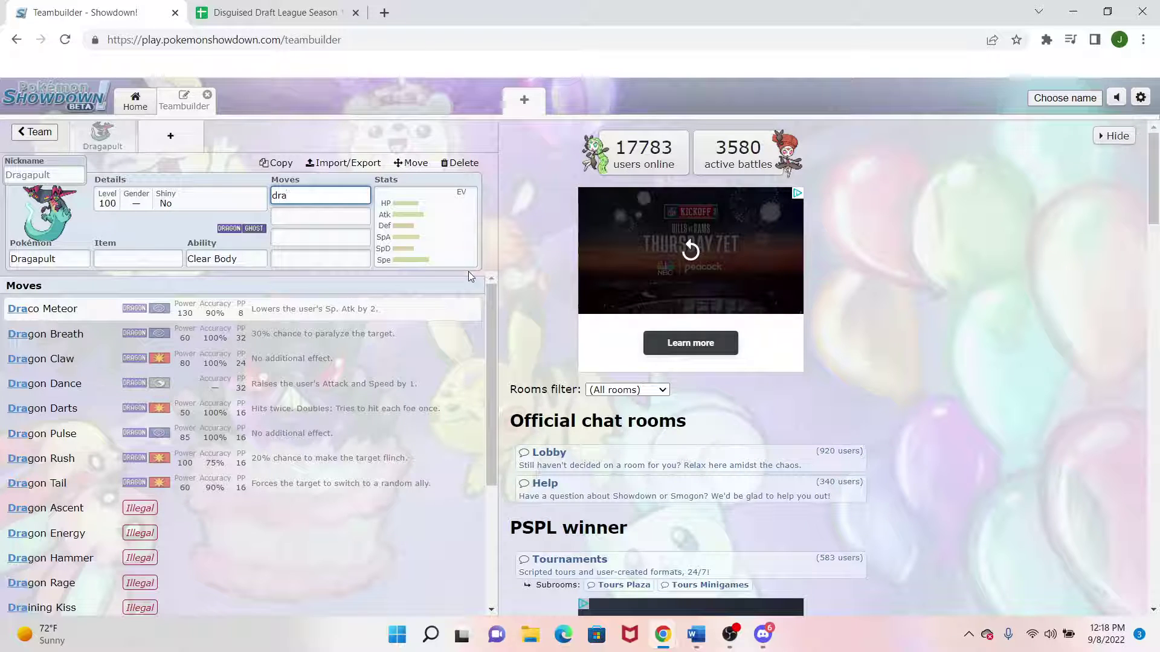
{"action": "key", "text": "BackSpace"}
{"action": "key", "text": "BackSpace"}
{"action": "key", "text": "BackSpace"}
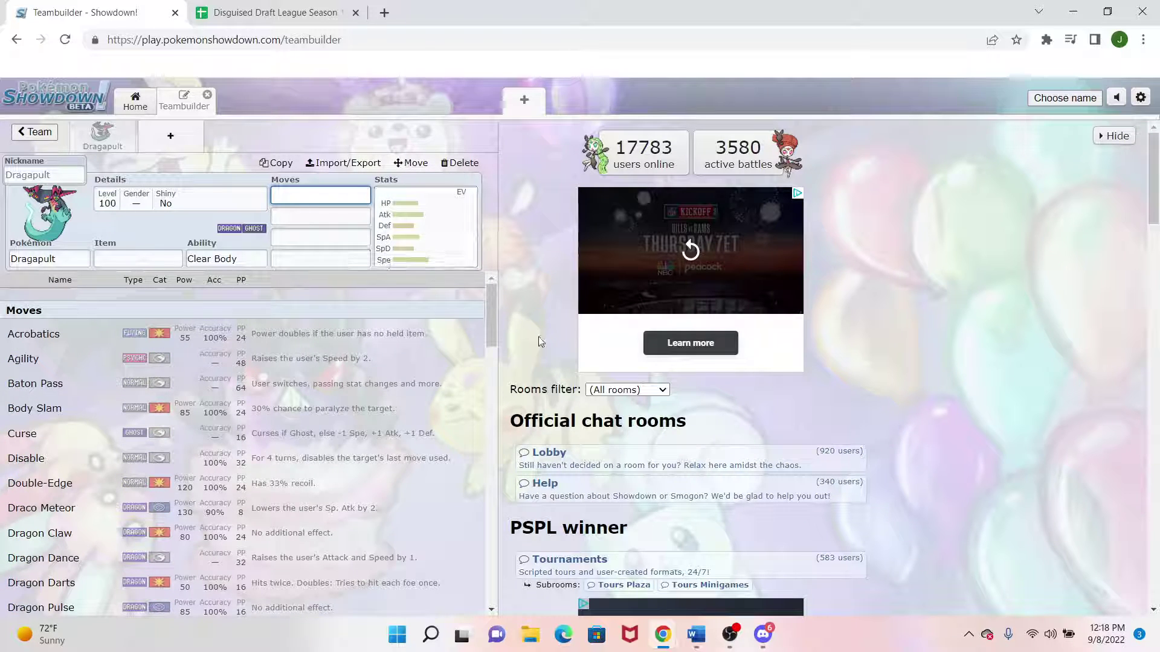
{"action": "left_click_drag", "start_coordinate": [491, 332], "coordinate": [513, 265]}
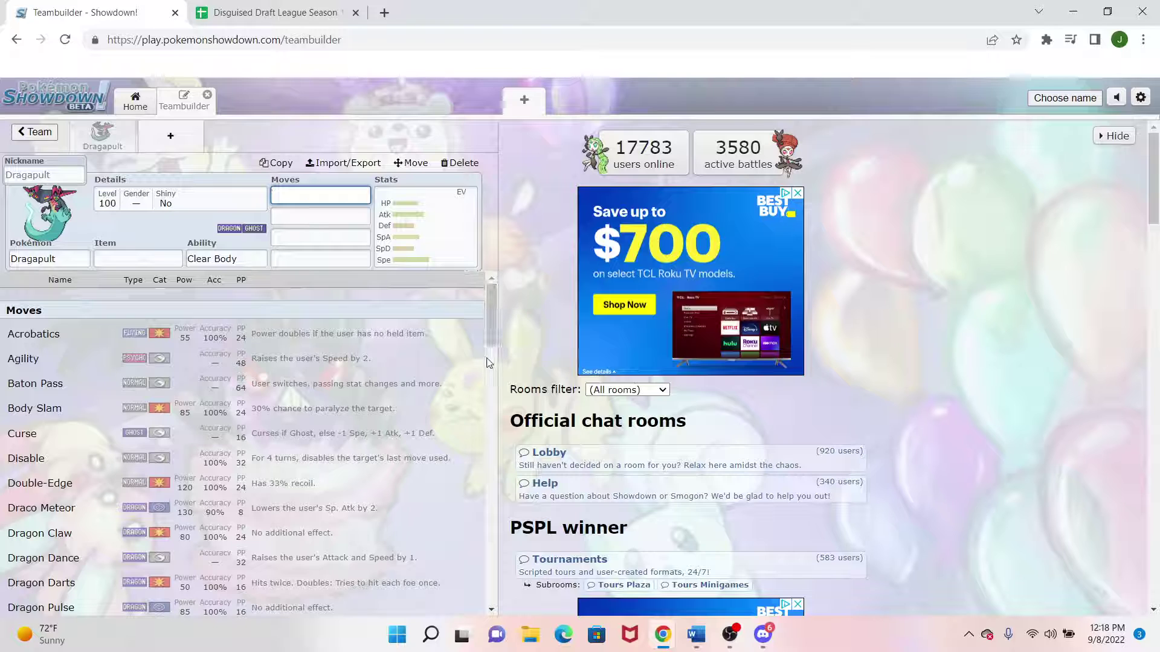
{"action": "left_click_drag", "start_coordinate": [487, 329], "coordinate": [492, 363]}
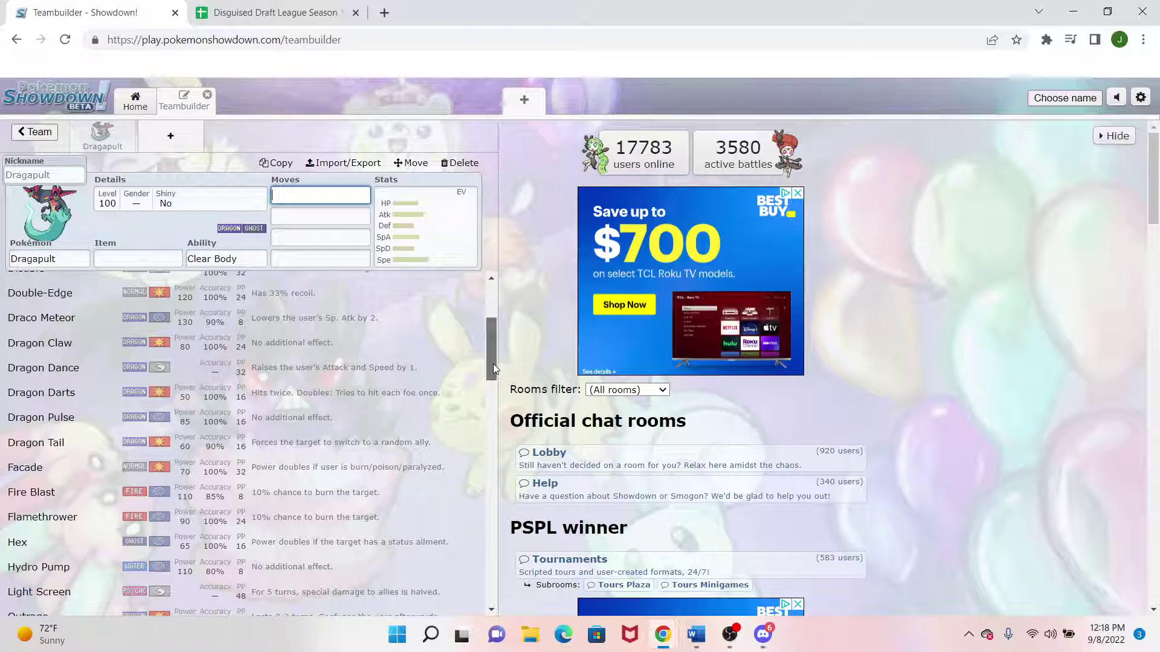
{"action": "left_click_drag", "start_coordinate": [492, 363], "coordinate": [511, 463]}
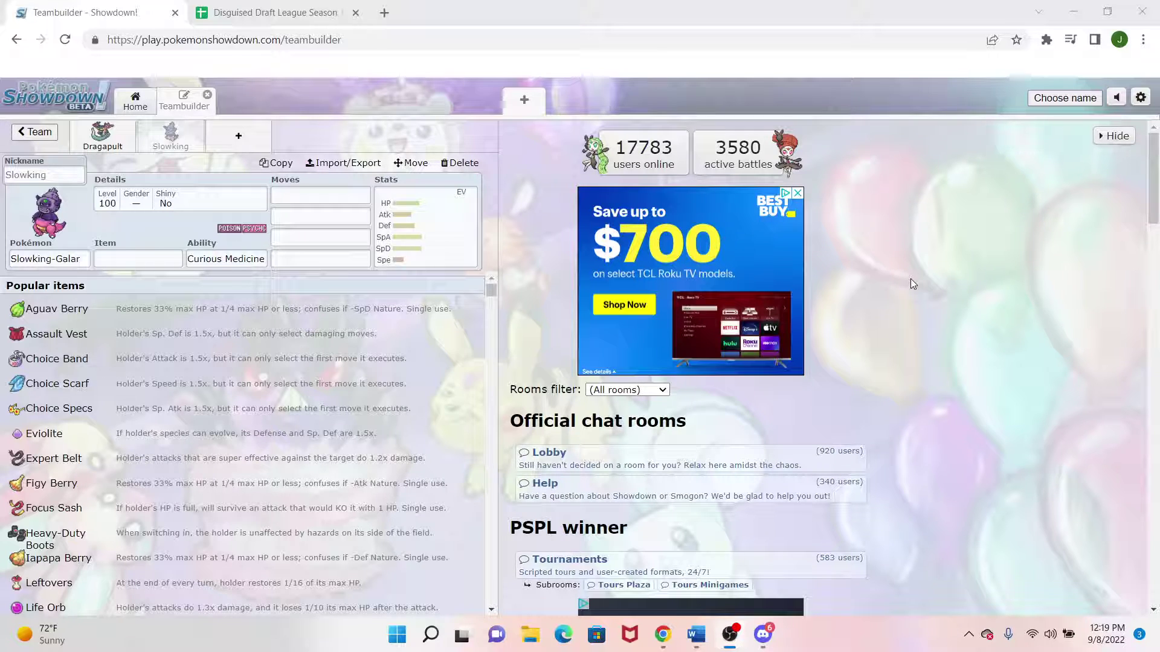
Step: Give Slowking-Galar Regenerator and 252 HP and 252 Sp. Atk EVs
{"action": "left_click", "coordinate": [465, 233]}
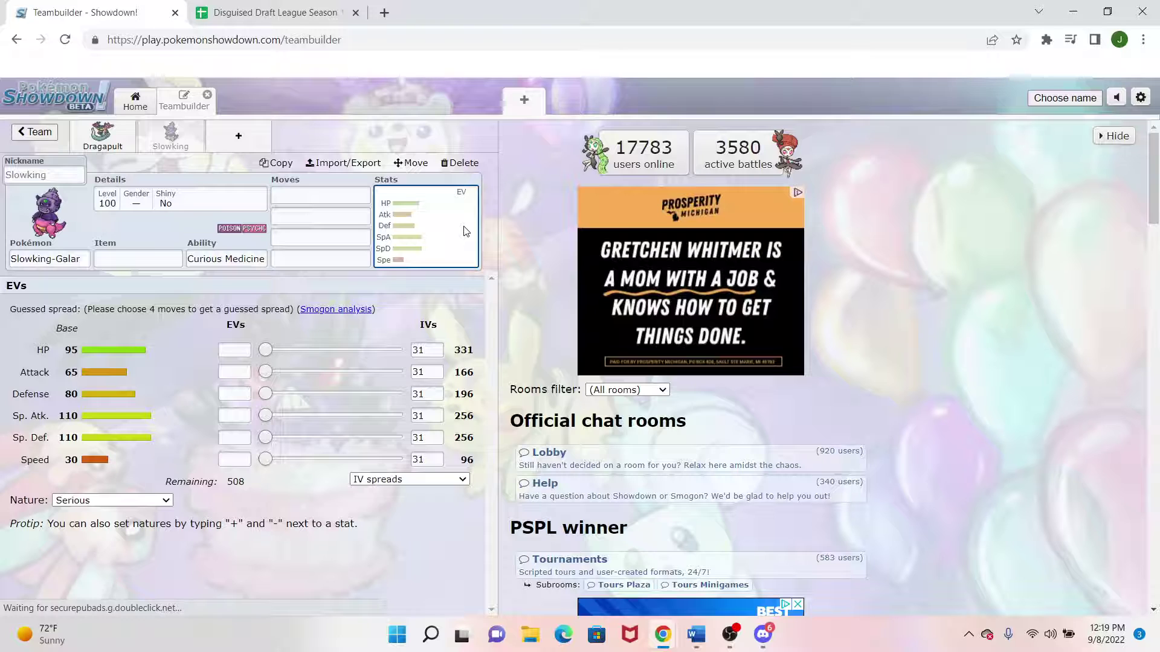
{"action": "left_click", "coordinate": [225, 259]}
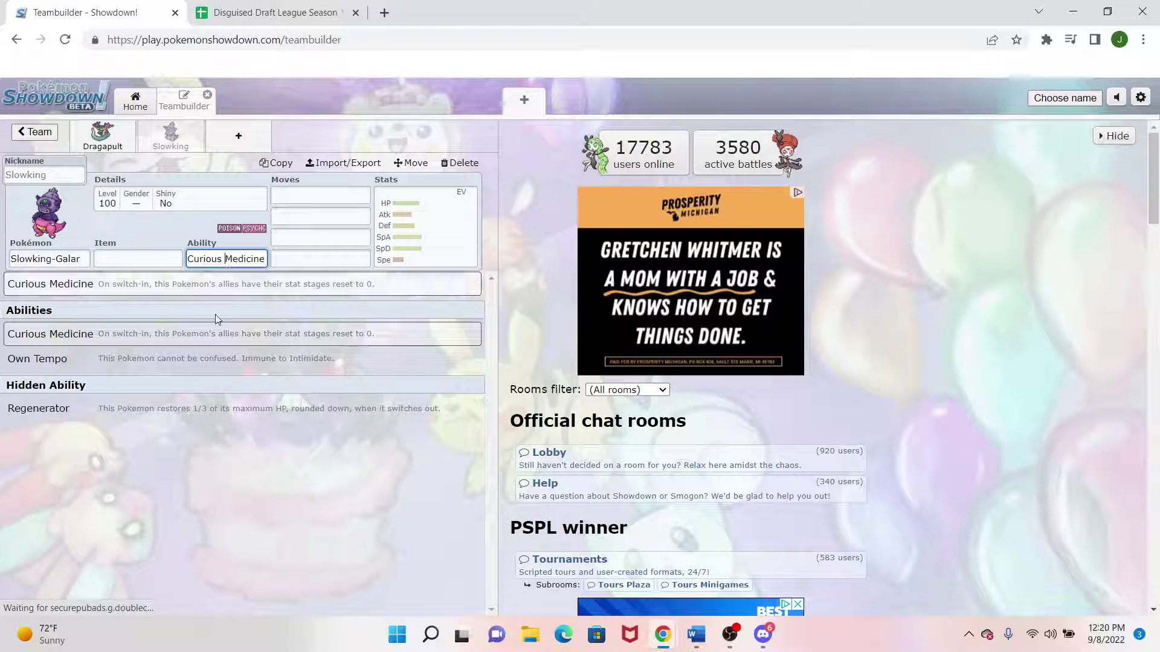
{"action": "left_click", "coordinate": [217, 408]}
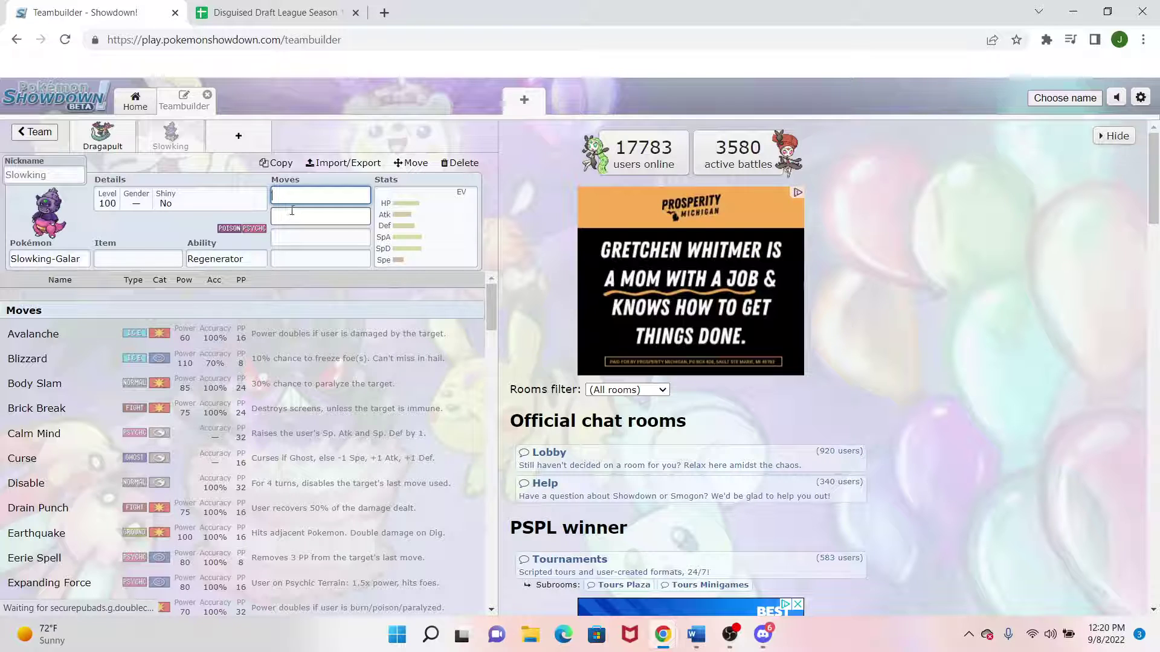
{"action": "left_click", "coordinate": [418, 222]}
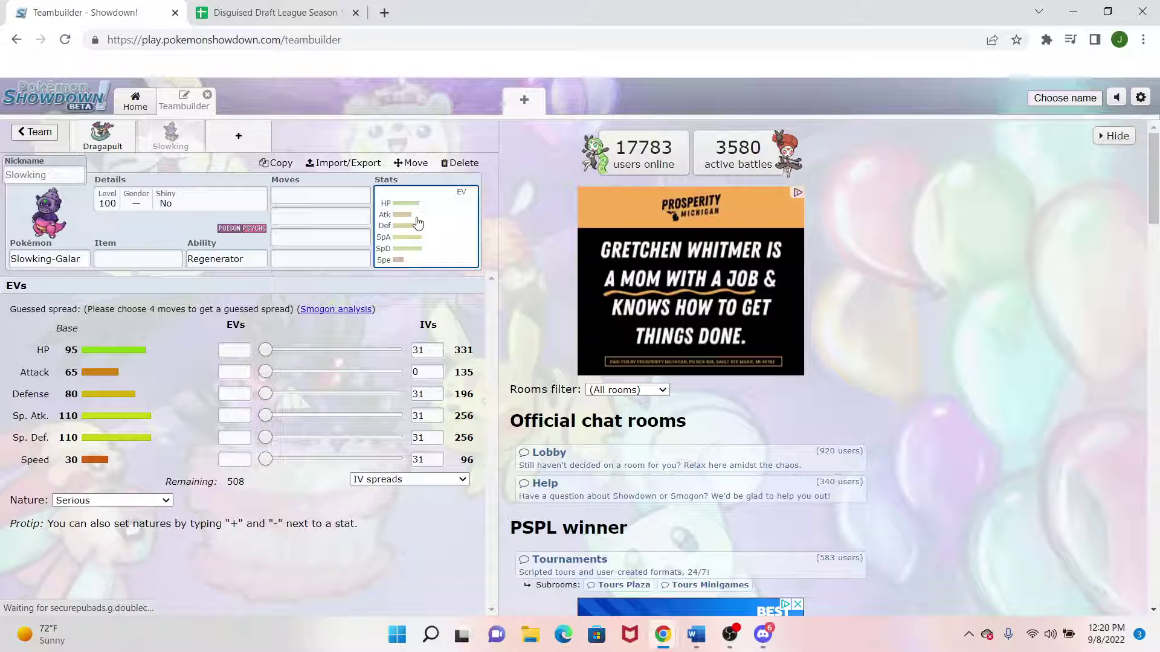
{"action": "left_click_drag", "start_coordinate": [266, 350], "coordinate": [579, 384]}
{"action": "left_click_drag", "start_coordinate": [265, 416], "coordinate": [517, 440]}
Step: Try Assault Vest as Slowking-Galar's held item
{"action": "left_click", "coordinate": [116, 260]}
{"action": "type", "text": "vest"}
{"action": "left_click", "coordinate": [126, 317]}
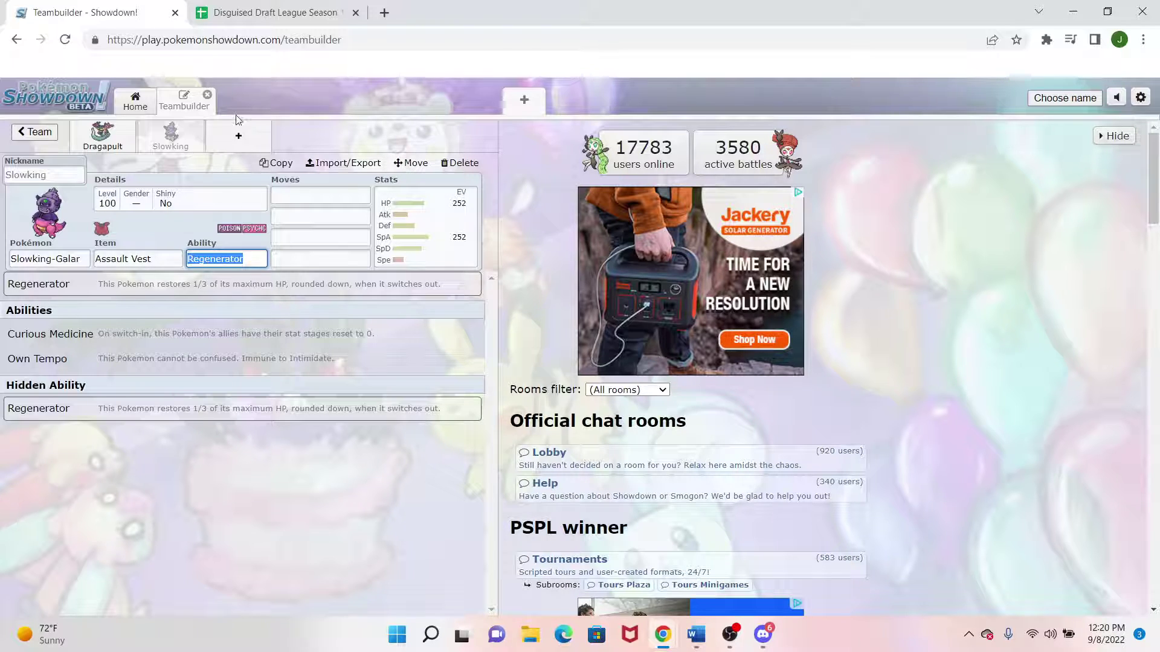
{"action": "left_click", "coordinate": [314, 139]}
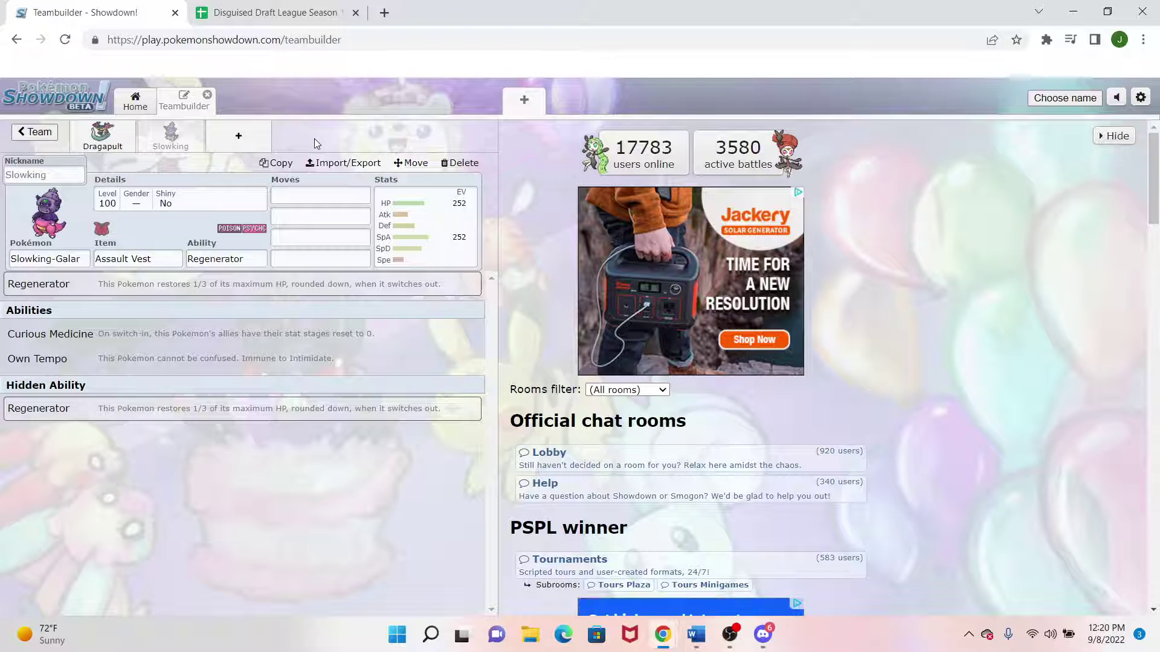
Step: Remove the Assault Vest and search 'tri' for Trick Room as the first move
{"action": "left_click", "coordinate": [310, 201]}
{"action": "left_click", "coordinate": [173, 261]}
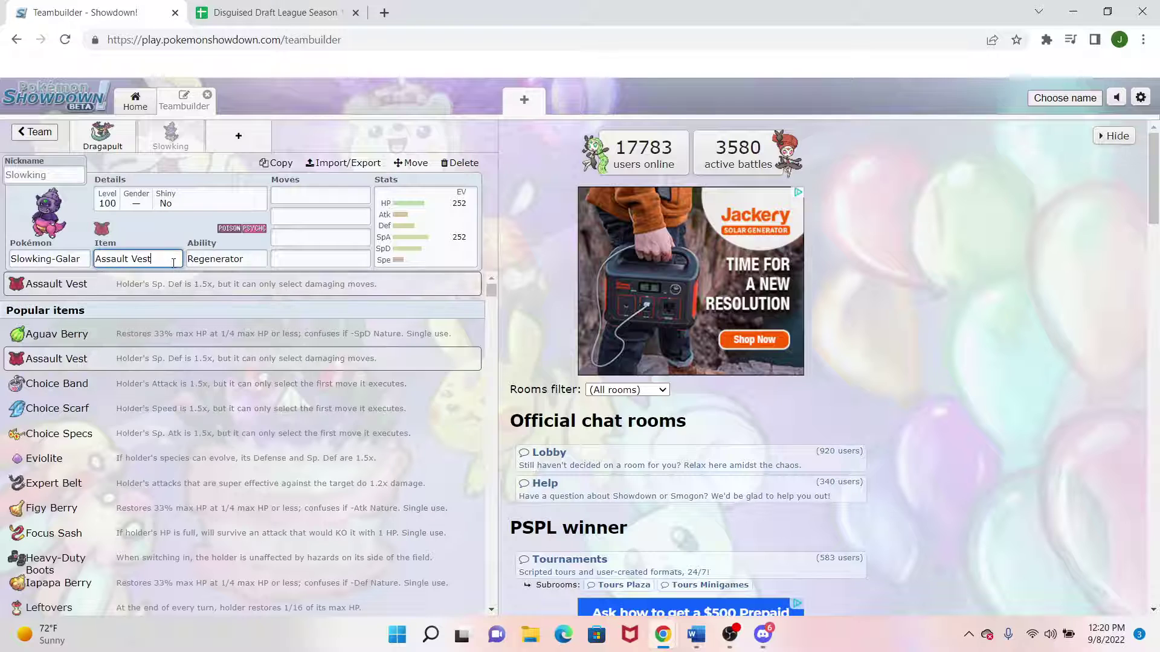
{"action": "key", "text": "BackSpace"}
{"action": "key", "text": "BackSpace"}
{"action": "key", "text": "BackSpace"}
{"action": "key", "text": "BackSpace"}
{"action": "key", "text": "BackSpace"}
{"action": "key", "text": "BackSpace"}
{"action": "key", "text": "BackSpace"}
{"action": "key", "text": "BackSpace"}
{"action": "key", "text": "BackSpace"}
{"action": "key", "text": "BackSpace"}
{"action": "key", "text": "BackSpace"}
{"action": "key", "text": "BackSpace"}
{"action": "left_click", "coordinate": [300, 197]}
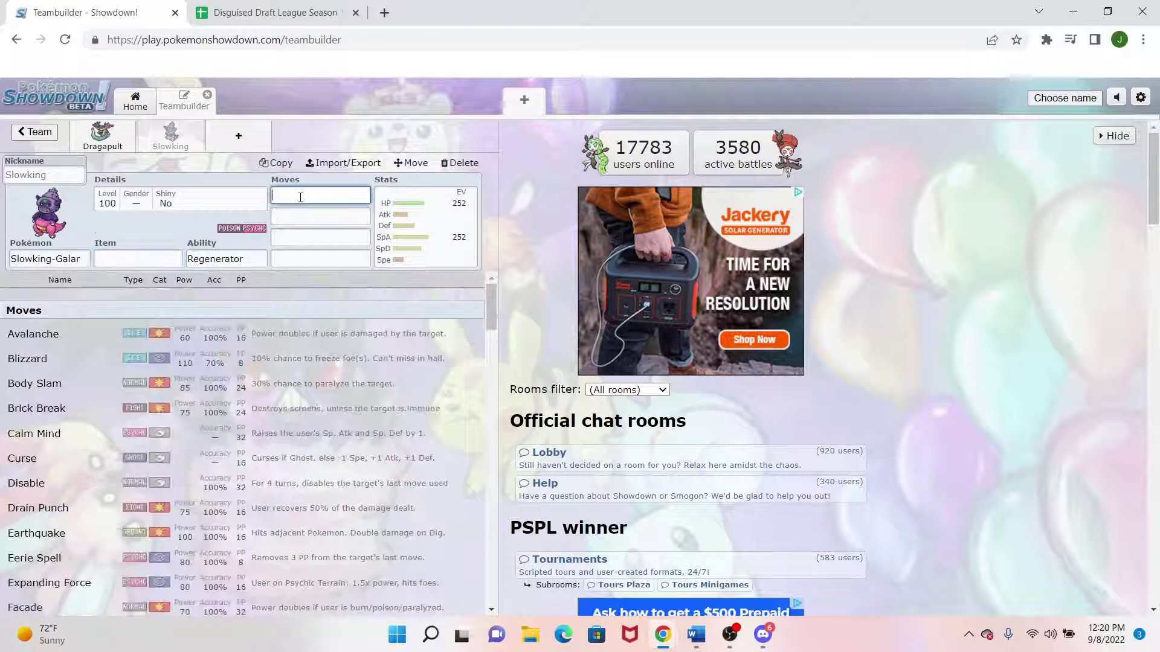
{"action": "type", "text": "tri"}
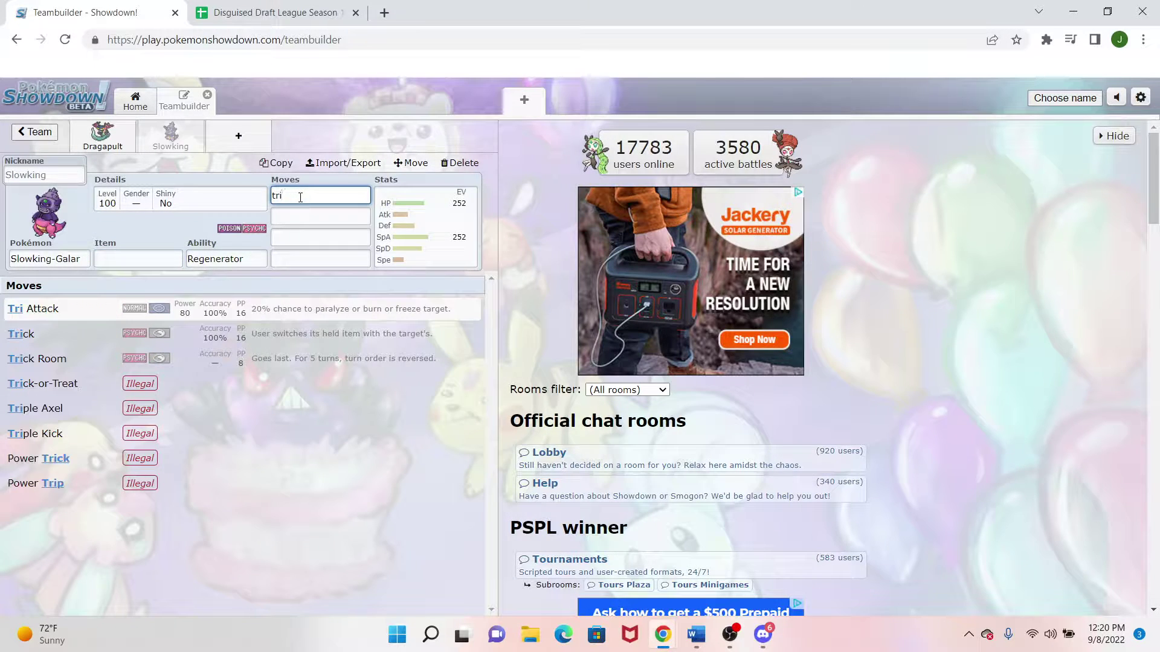
{"action": "key", "text": "BackSpace"}
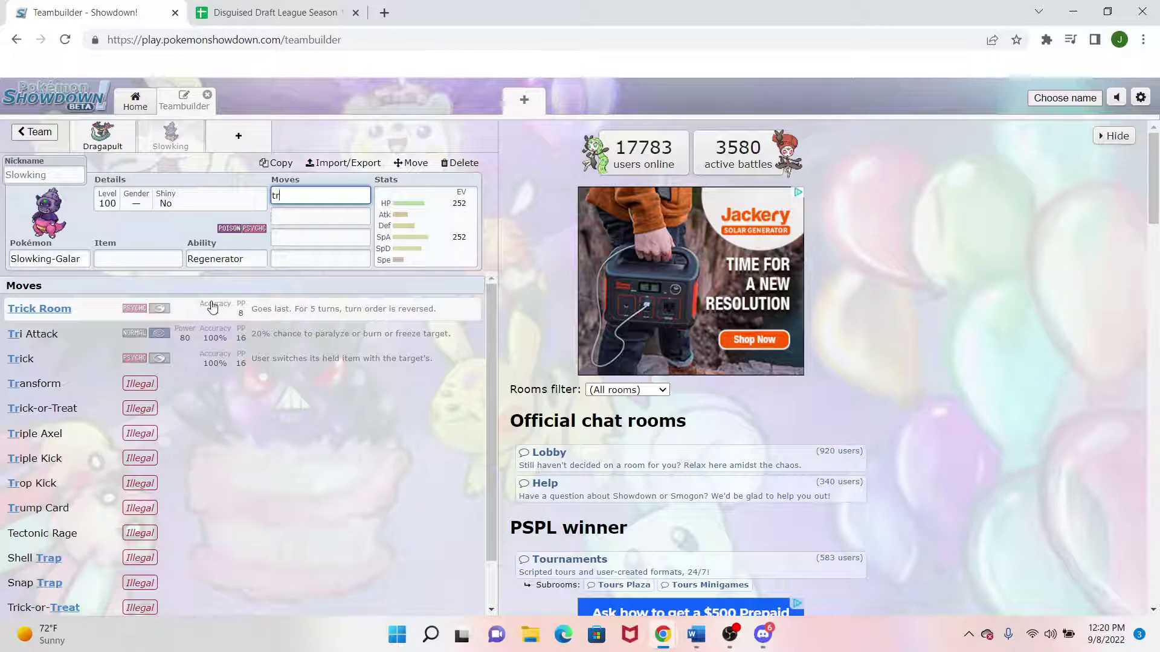
Step: Add a new slot with Urshifu-Rapid-Strike, found by searching 'ur'
{"action": "left_click", "coordinate": [245, 140]}
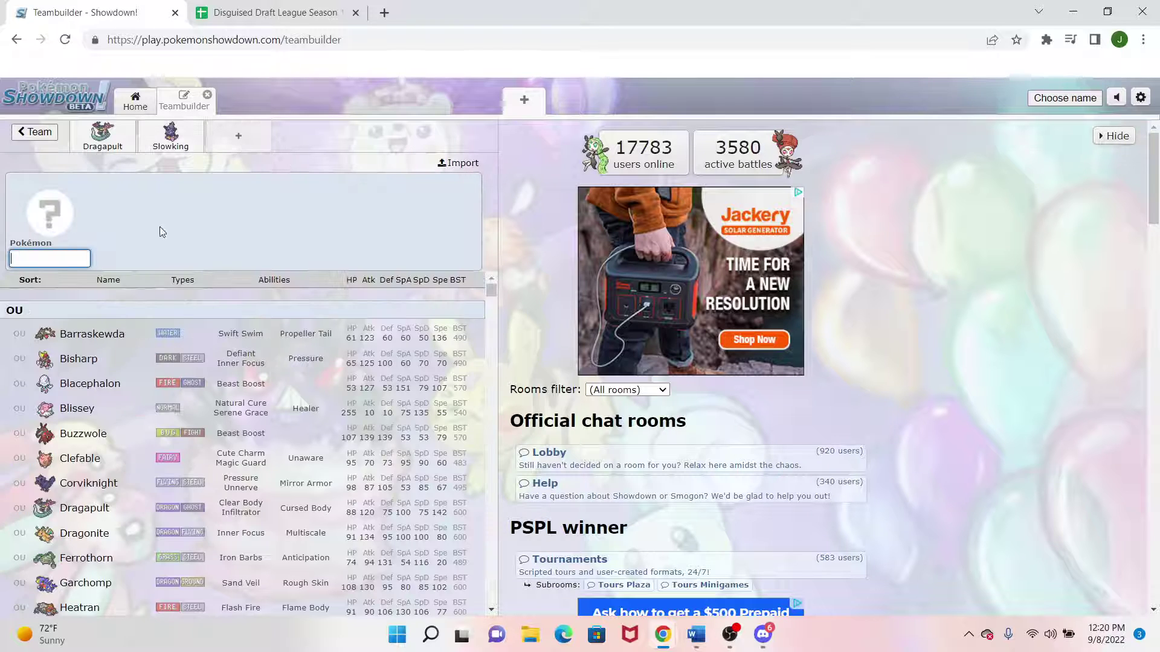
{"action": "type", "text": "ura"}
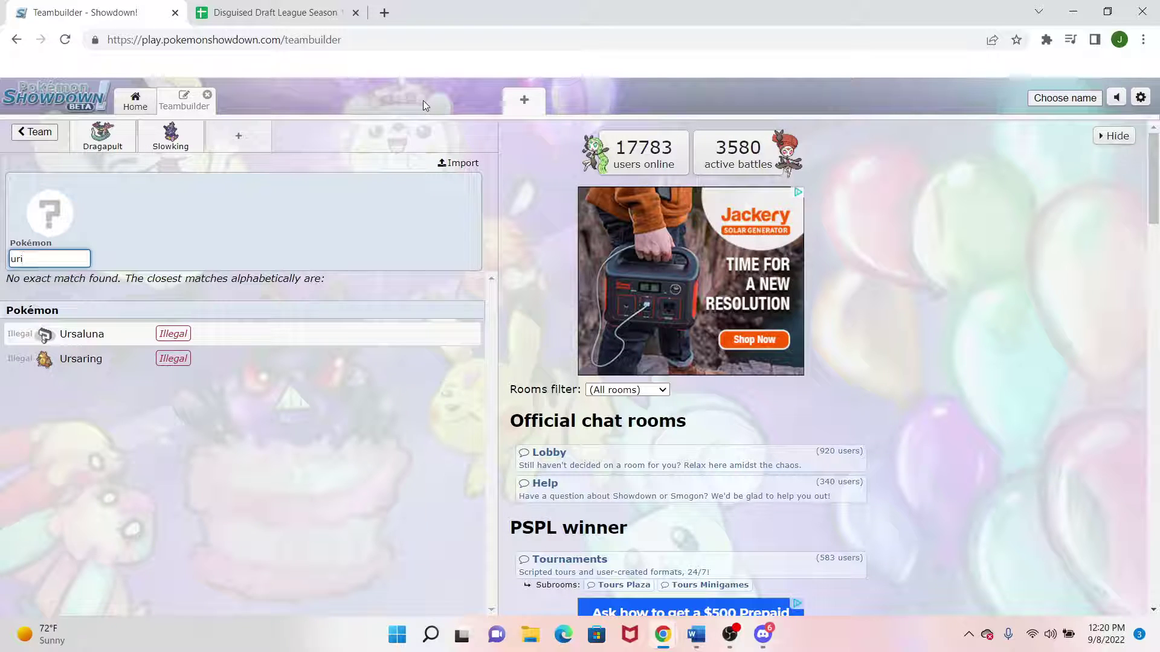
{"action": "key", "text": "BackSpace"}
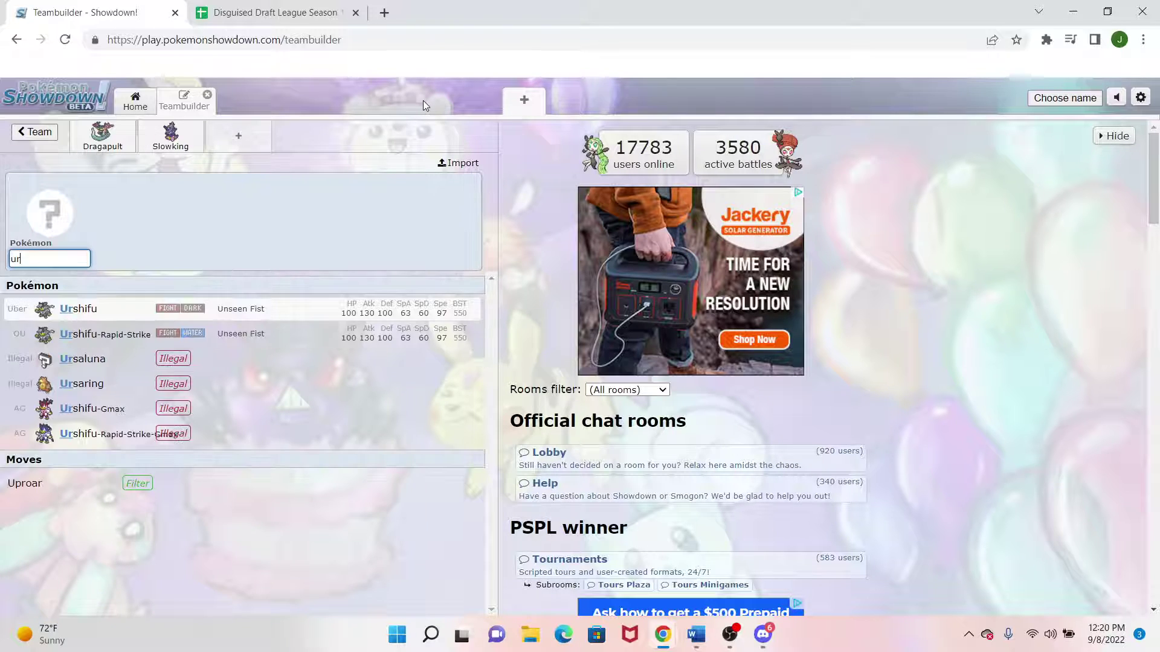
{"action": "left_click", "coordinate": [297, 334]}
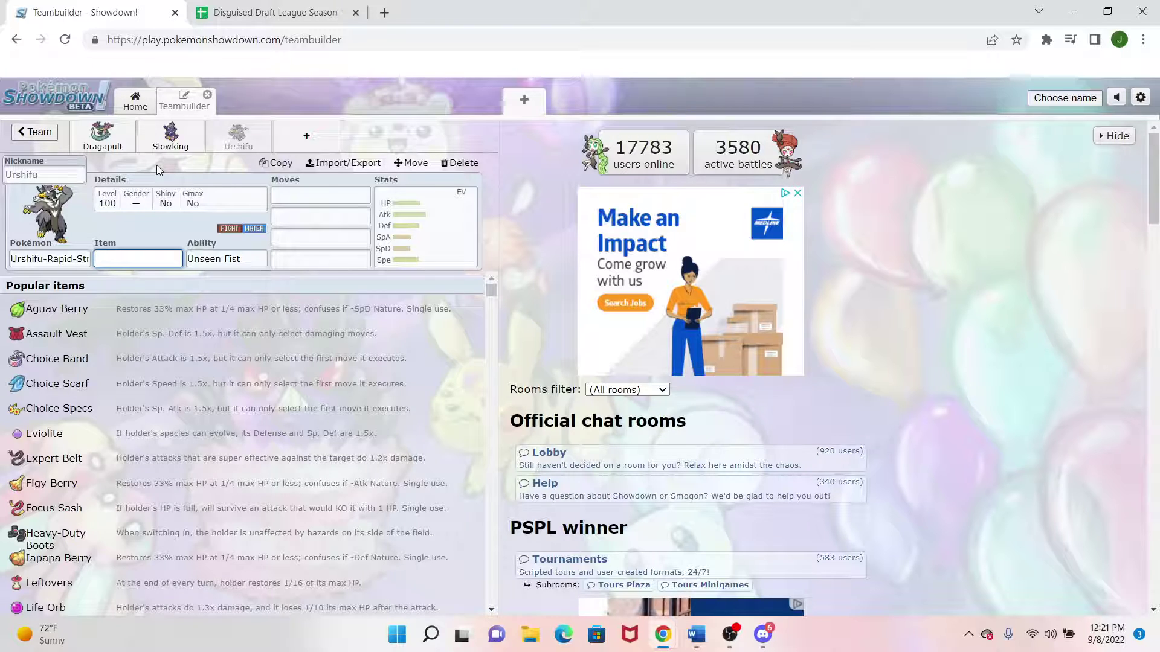
{"action": "key", "text": "Tab"}
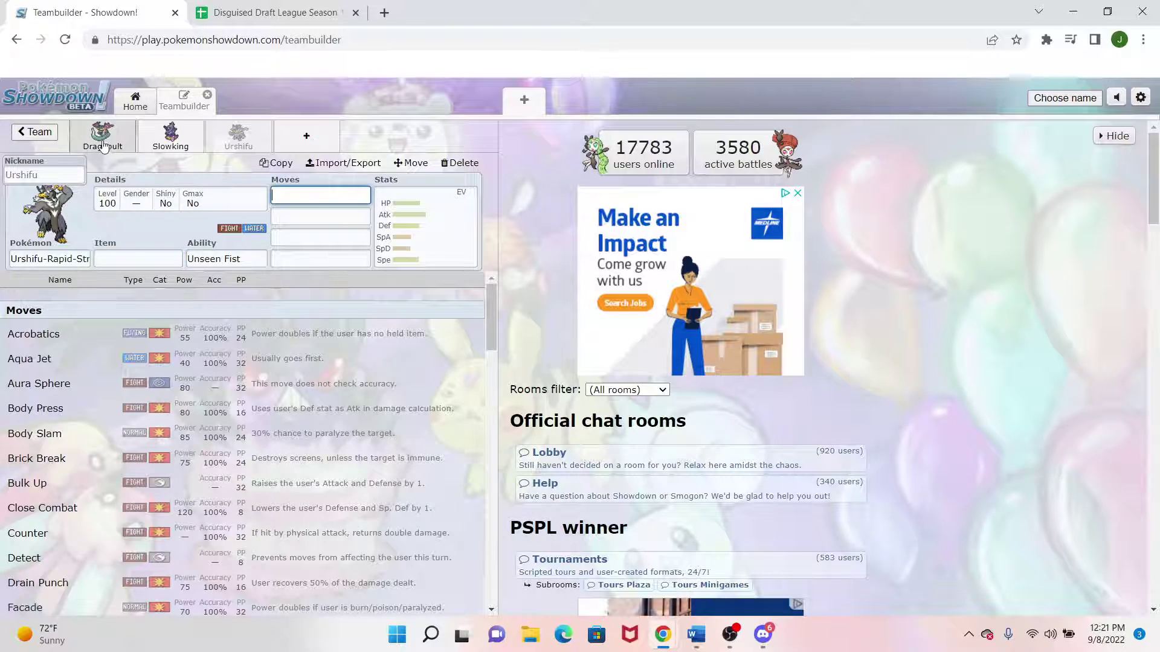
Step: Review the Dragapult, Slowking-Galar and Urshifu sets, including Urshifu's EV/IV spread
{"action": "left_click", "coordinate": [104, 144]}
{"action": "left_click", "coordinate": [434, 253]}
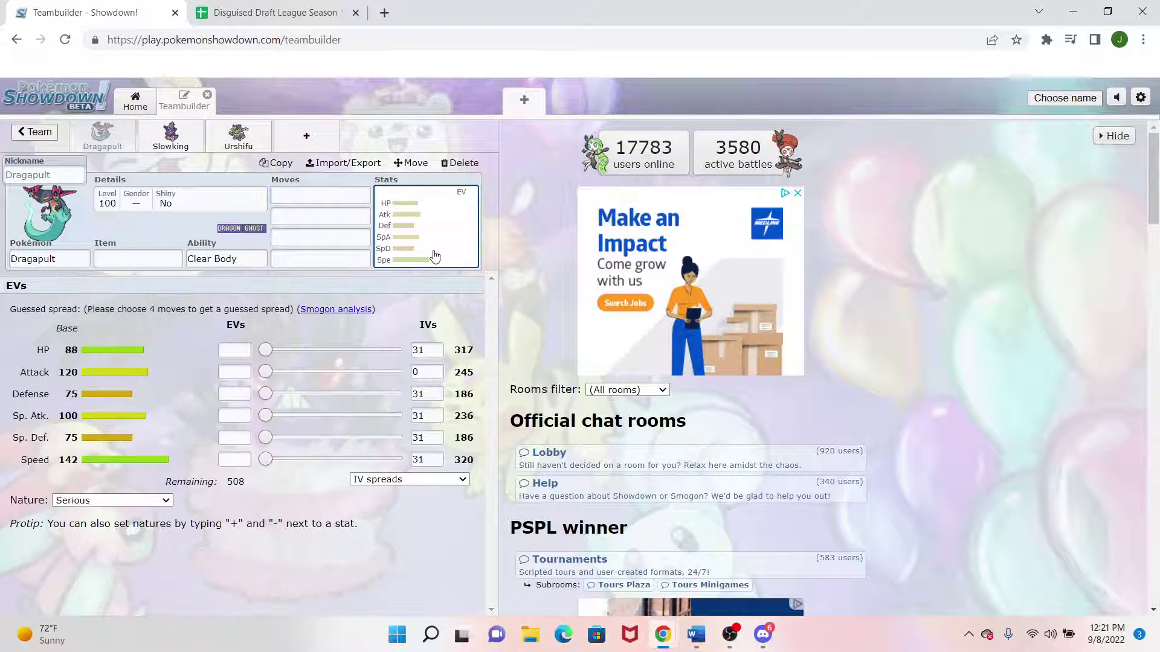
{"action": "left_click", "coordinate": [187, 133]}
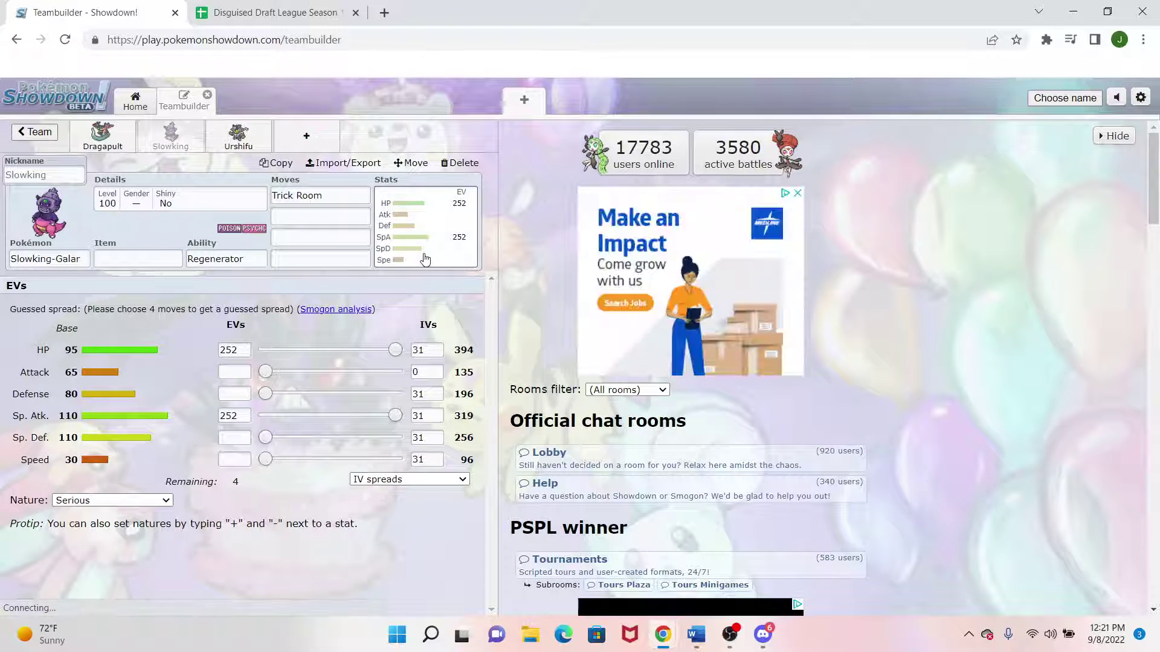
{"action": "left_click", "coordinate": [216, 134]}
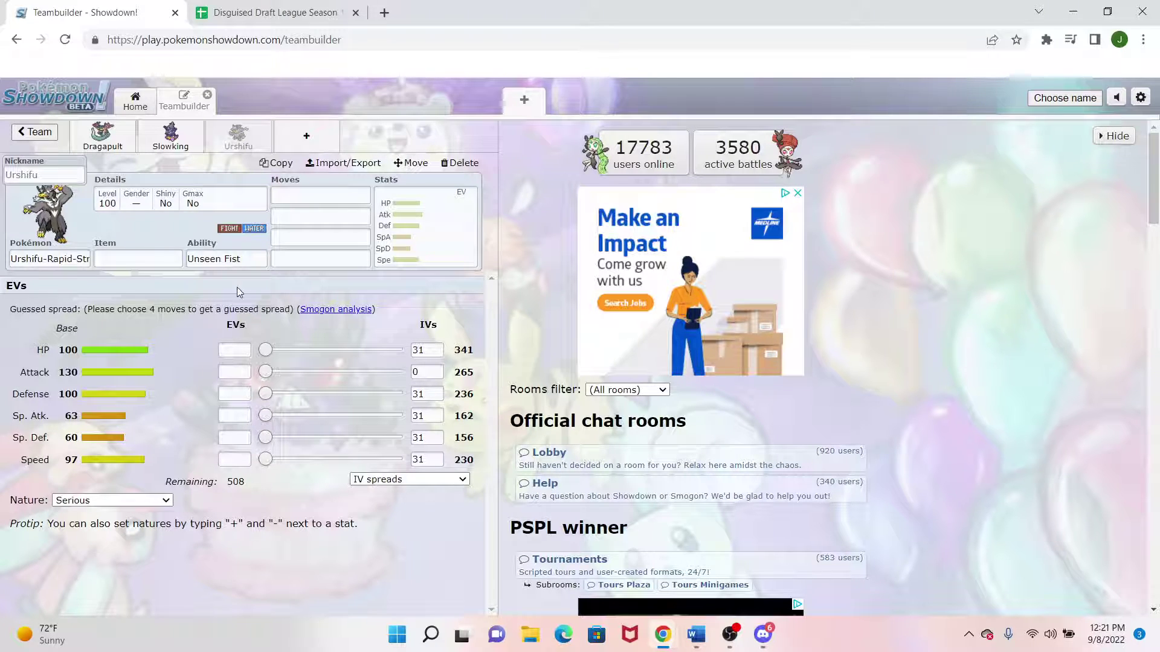
{"action": "left_click", "coordinate": [320, 195]}
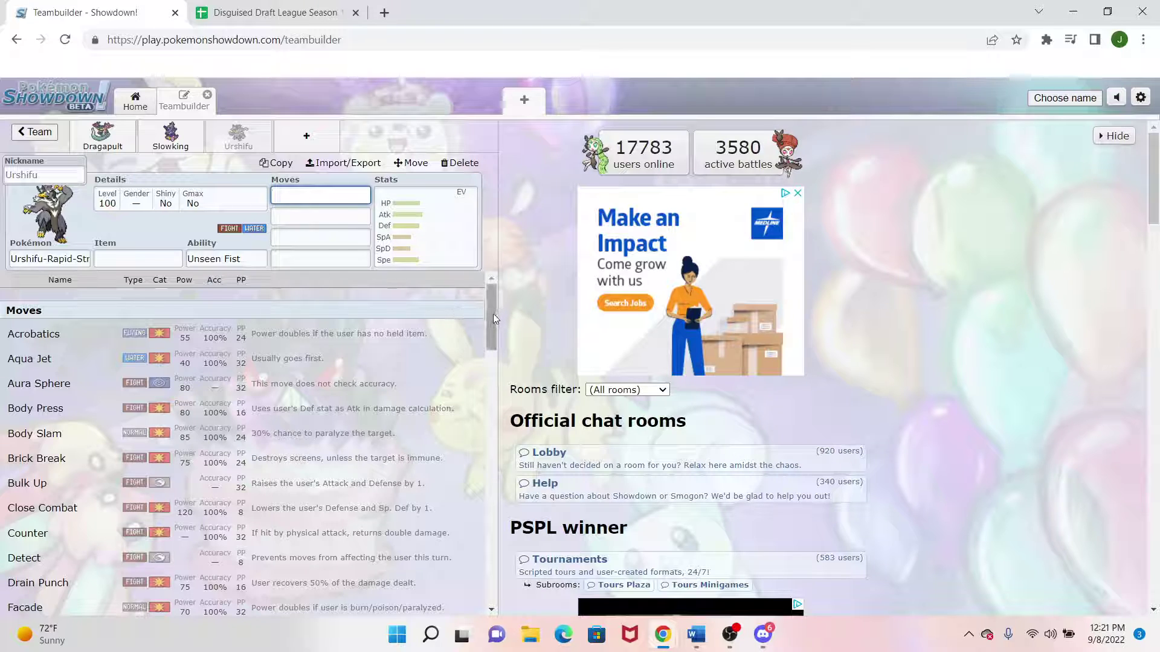
{"action": "left_click", "coordinate": [410, 223]}
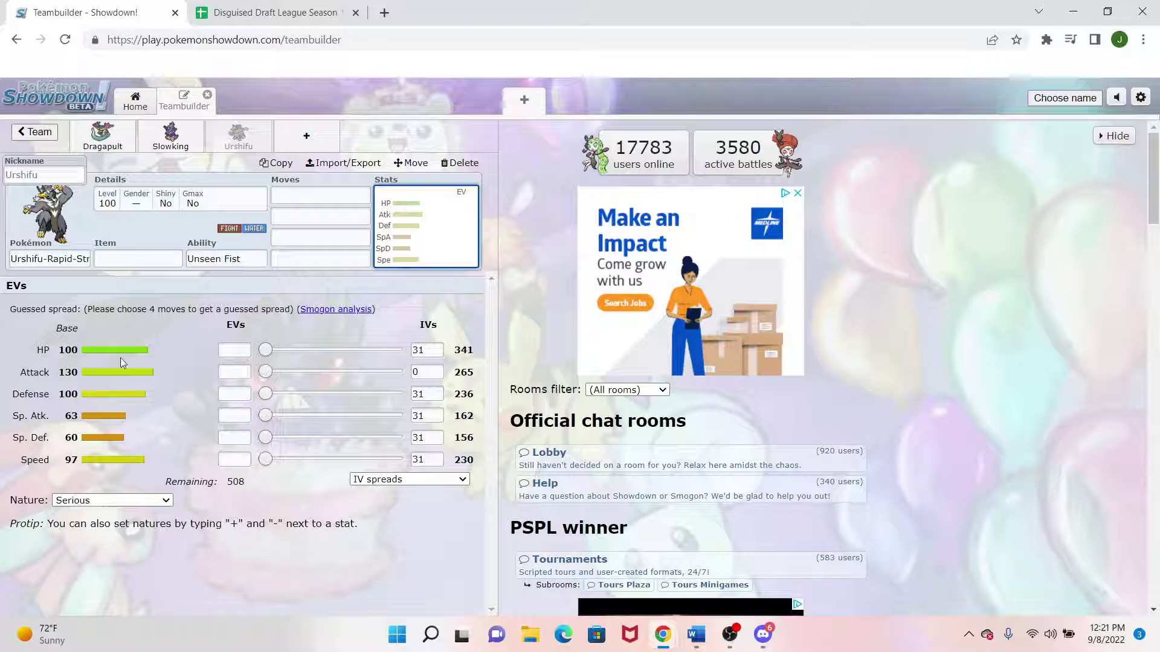
Step: Scroll through Urshifu-Rapid-Strike's complete move list
{"action": "left_click", "coordinate": [305, 194]}
{"action": "type", "text": "u"}
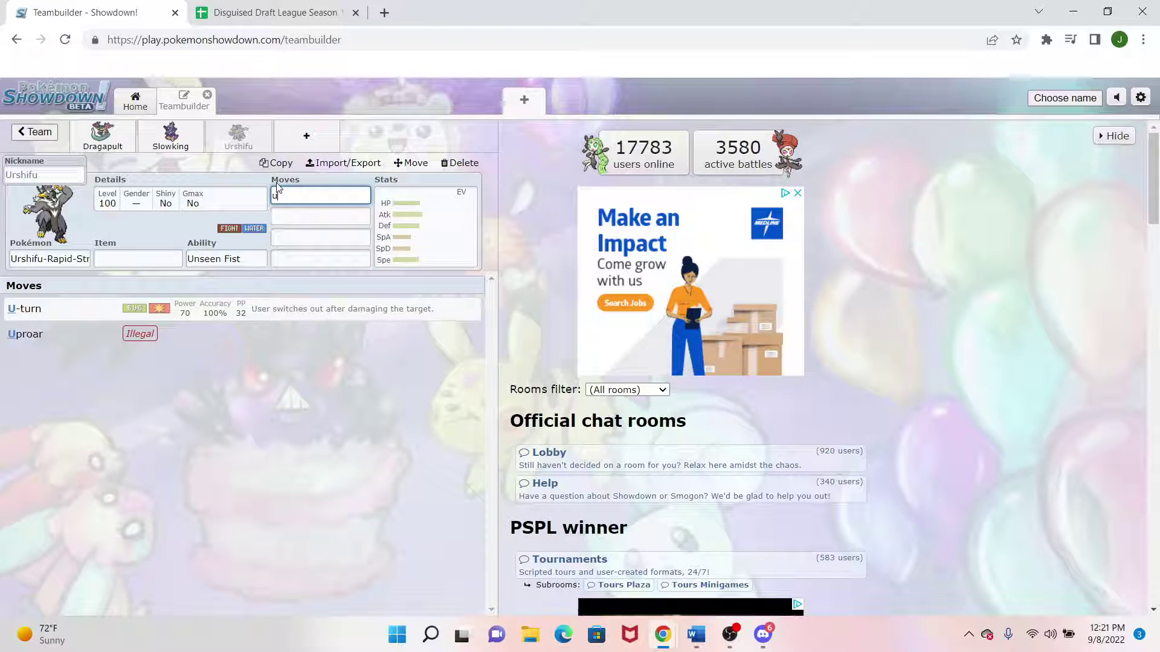
{"action": "key", "text": "BackSpace"}
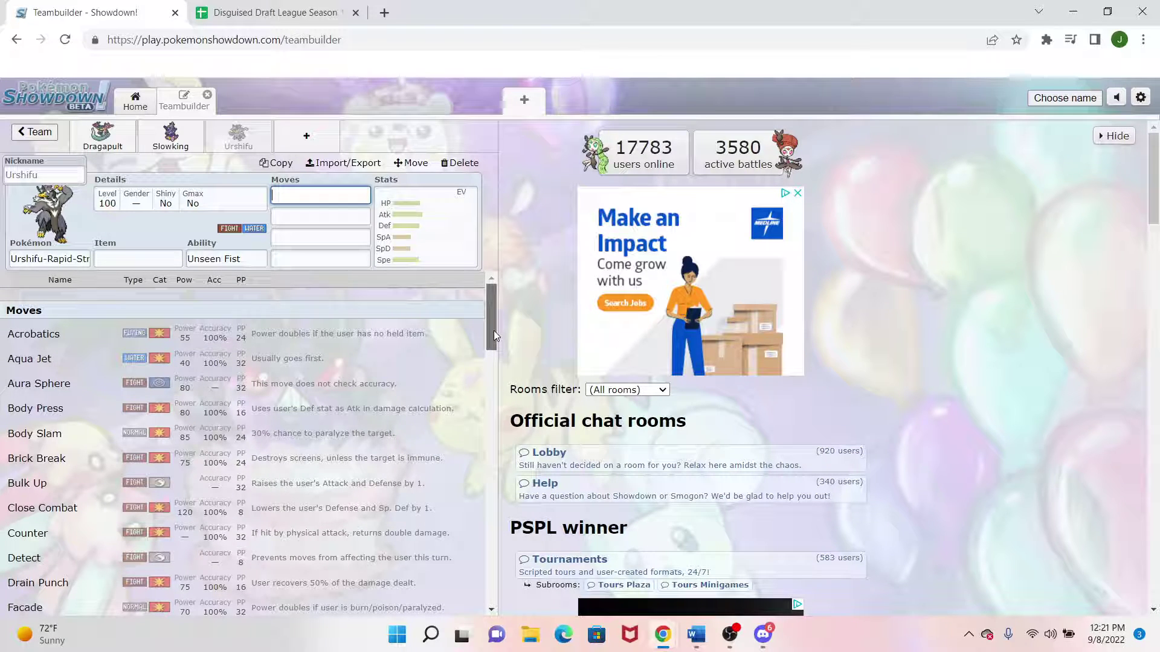
{"action": "left_click_drag", "start_coordinate": [495, 331], "coordinate": [494, 349]}
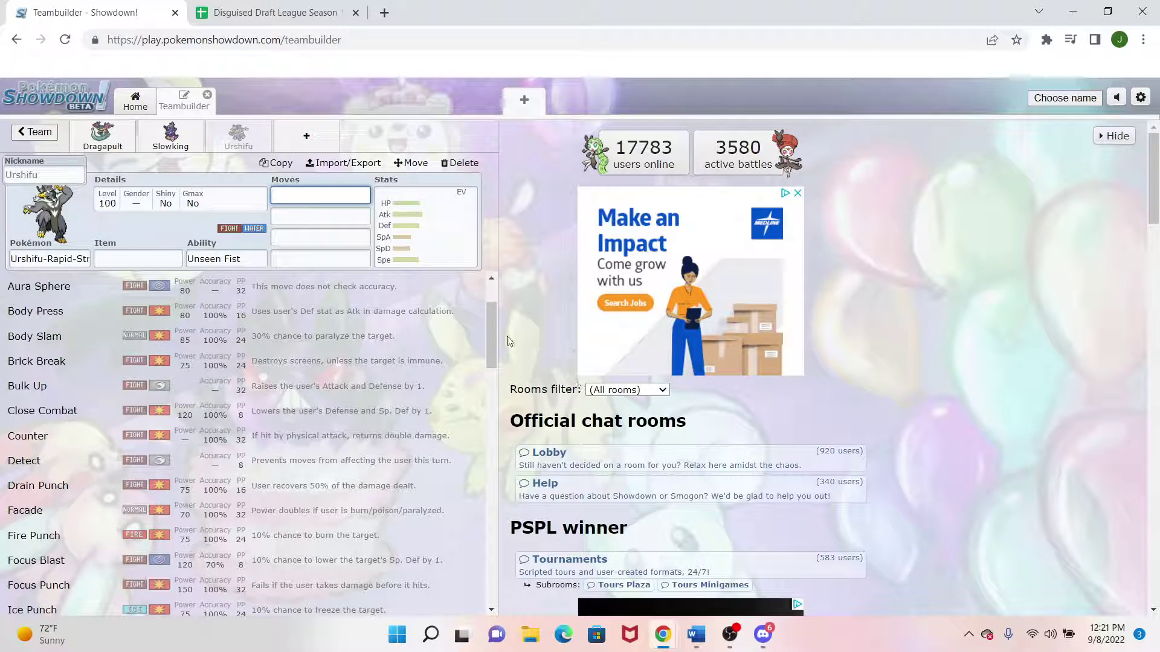
{"action": "left_click_drag", "start_coordinate": [494, 343], "coordinate": [515, 421]}
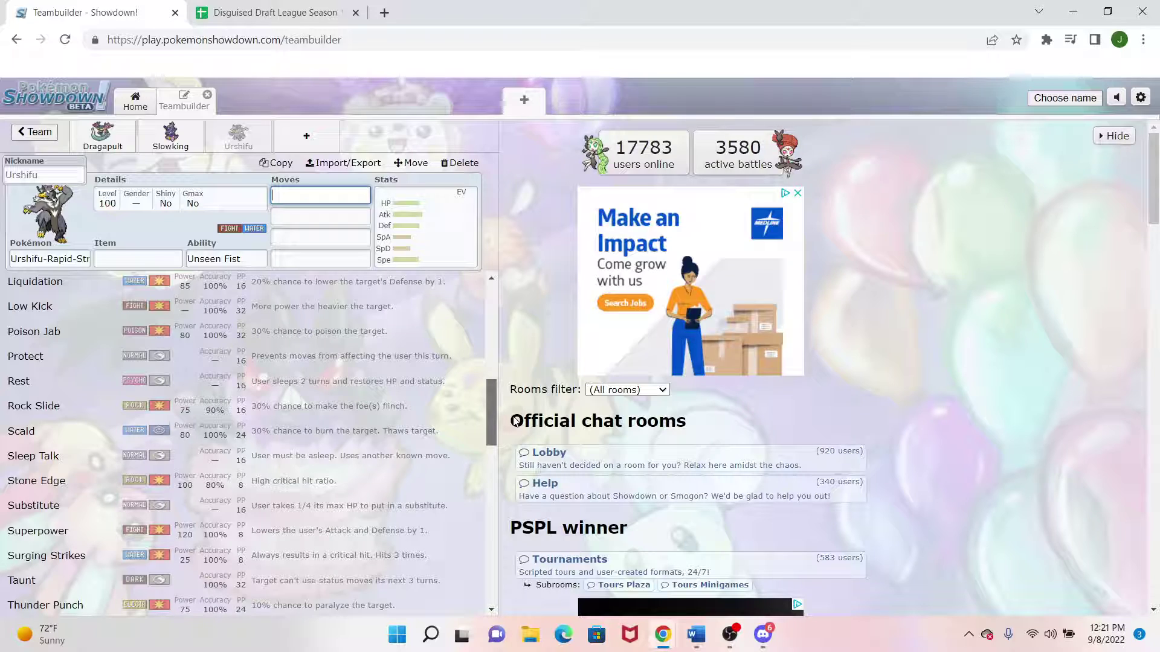
{"action": "left_click_drag", "start_coordinate": [516, 421], "coordinate": [516, 230]}
Step: Give Urshifu-Rapid-Strike Protective Pads, found by searching 'prot'
{"action": "left_click", "coordinate": [439, 206]}
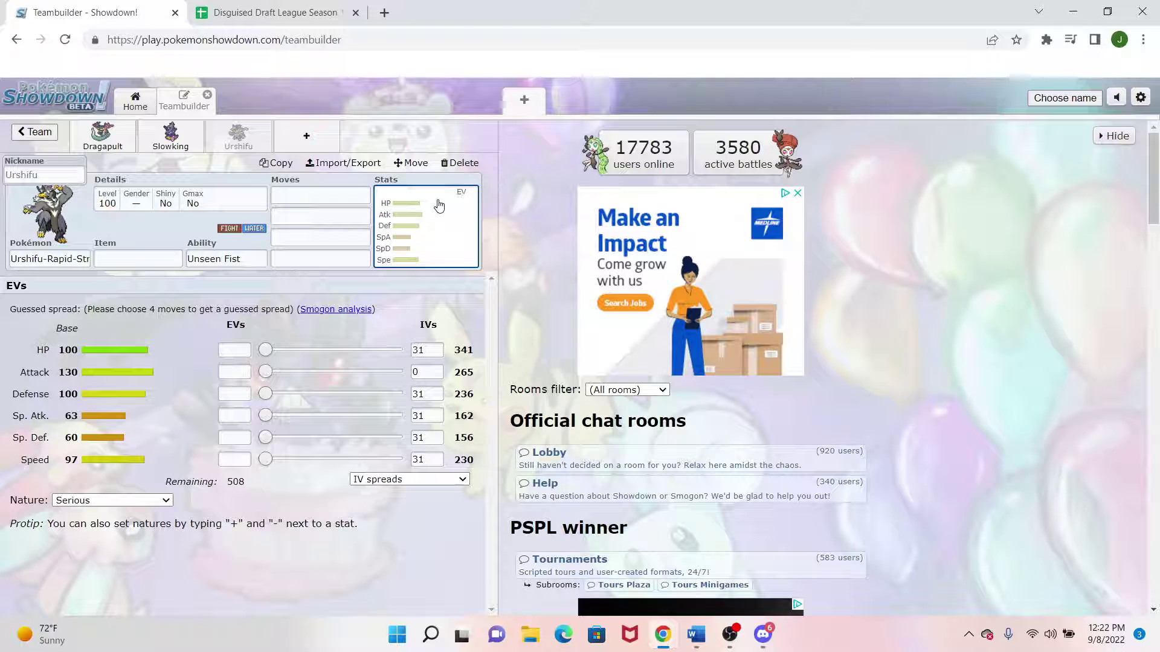
{"action": "left_click", "coordinate": [330, 191]}
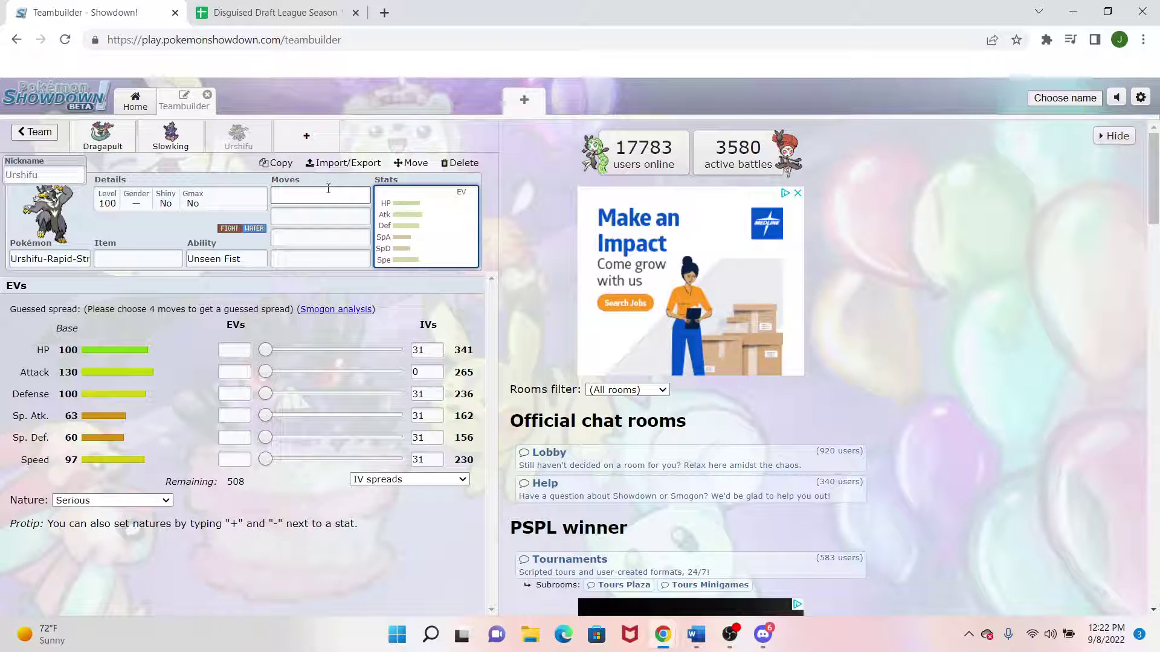
{"action": "left_click", "coordinate": [143, 265]}
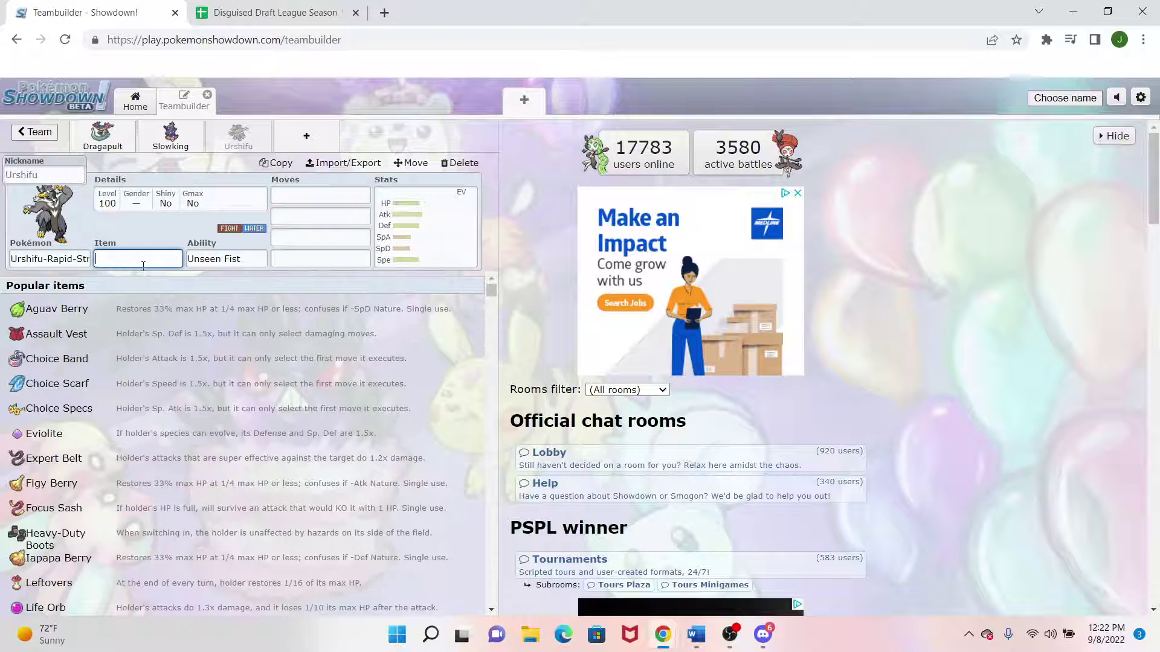
{"action": "type", "text": "prot"}
{"action": "left_click", "coordinate": [161, 306]}
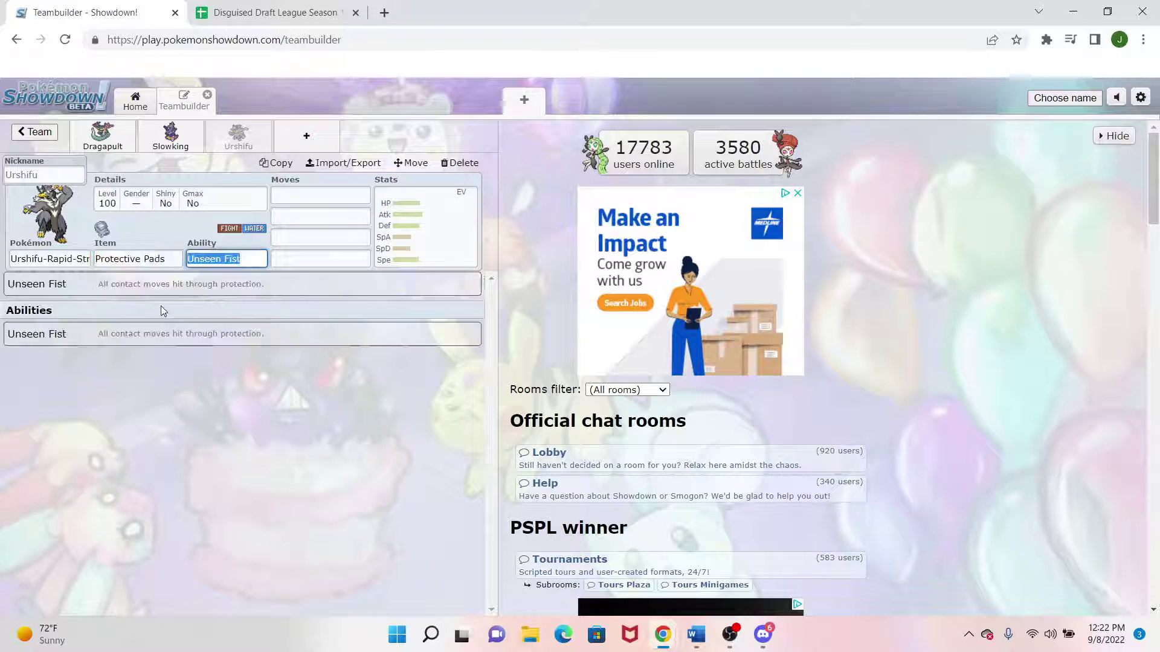
Step: Set Surging Strikes as Urshifu's first move
{"action": "left_click", "coordinate": [350, 195]}
{"action": "left_click_drag", "start_coordinate": [492, 313], "coordinate": [499, 432]}
{"action": "left_click", "coordinate": [415, 478]}
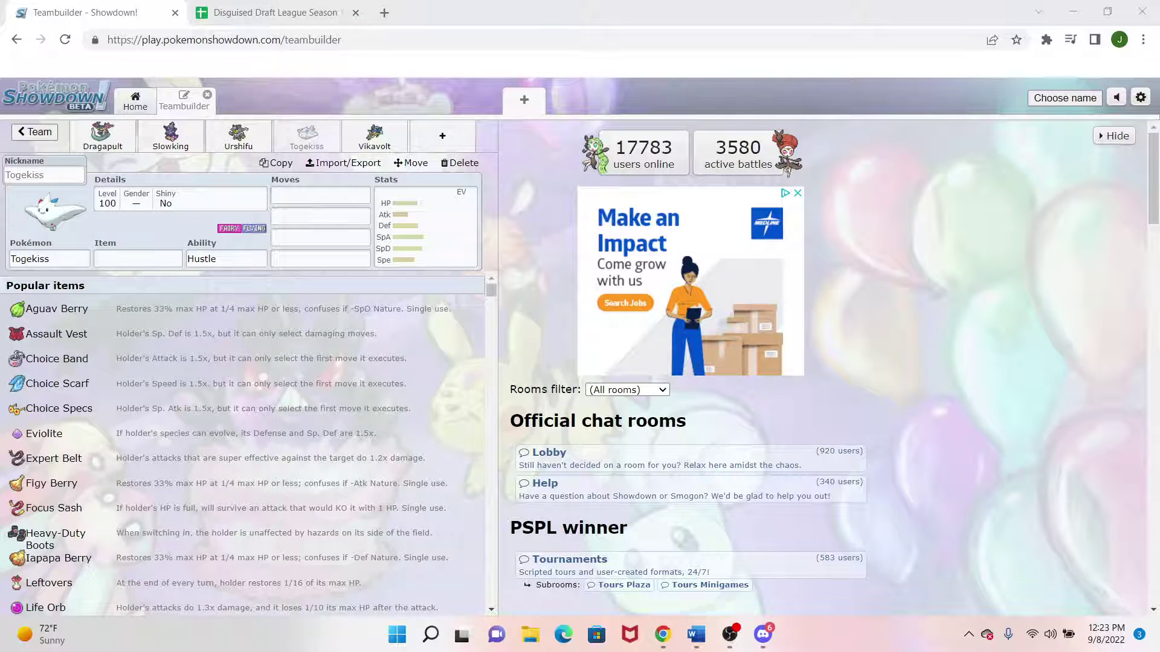
Step: Scroll through Togekiss's move list from its first move field
{"action": "left_click", "coordinate": [1050, 221]}
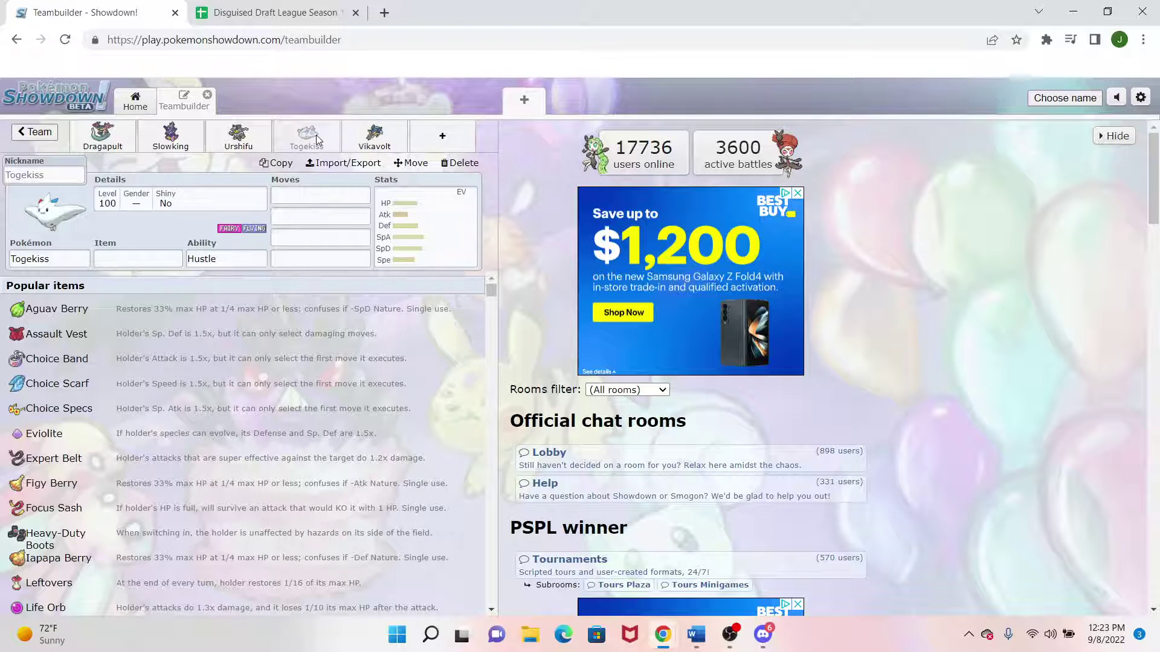
{"action": "left_click", "coordinate": [334, 191]}
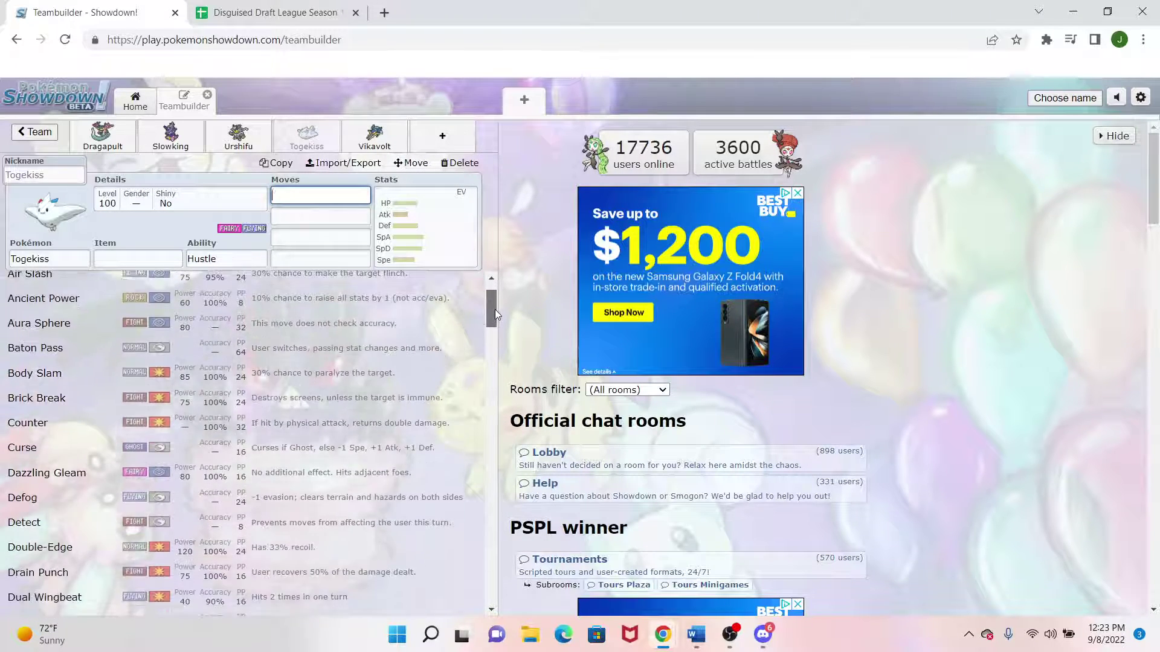
{"action": "left_click_drag", "start_coordinate": [495, 310], "coordinate": [501, 332]}
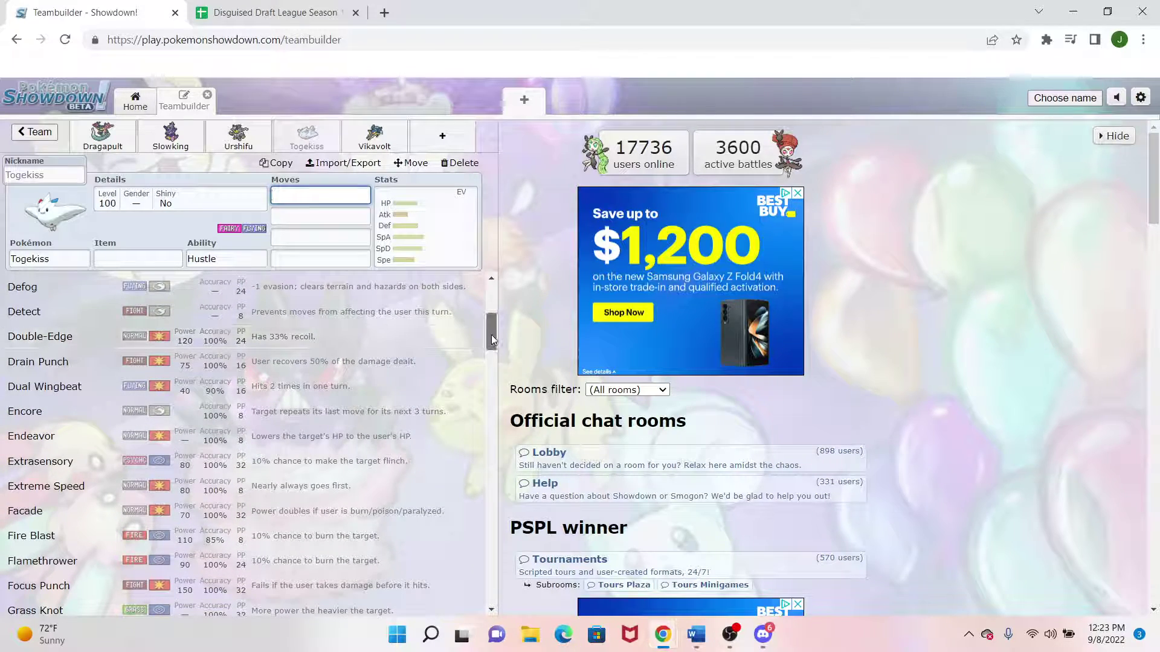
{"action": "left_click_drag", "start_coordinate": [492, 334], "coordinate": [529, 270]}
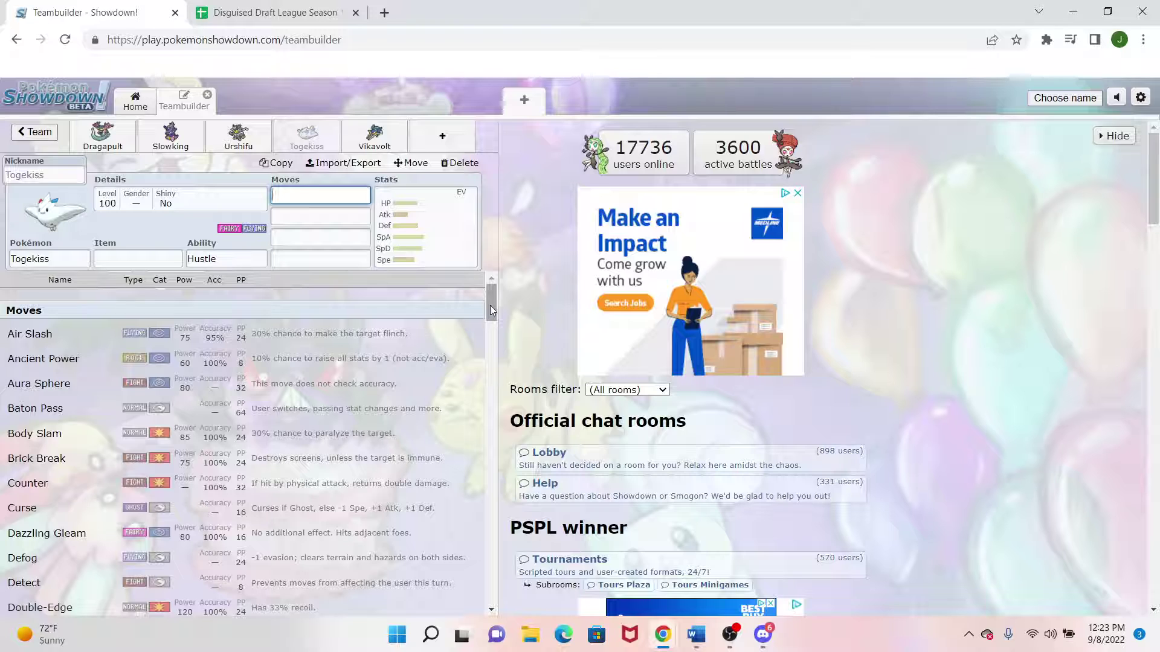
Step: Switch Togekiss's ability from Hustle to Serene Grace, then bring up Vikavolt
{"action": "left_click", "coordinate": [460, 225]}
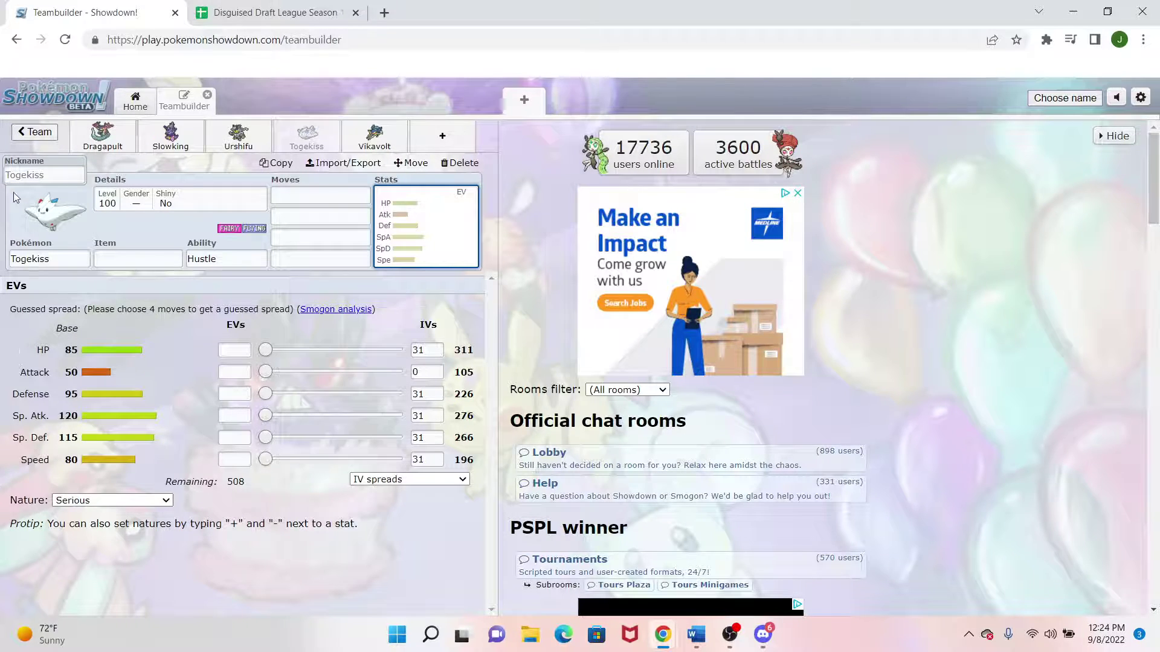
{"action": "left_click", "coordinate": [246, 260]}
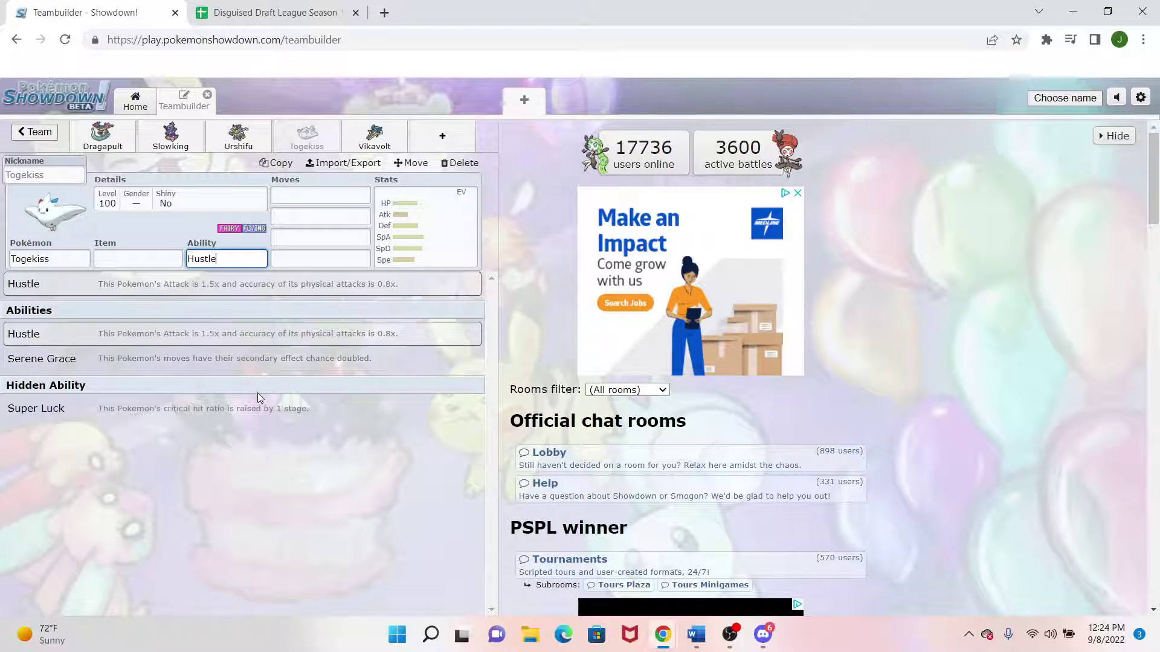
{"action": "left_click", "coordinate": [254, 367]}
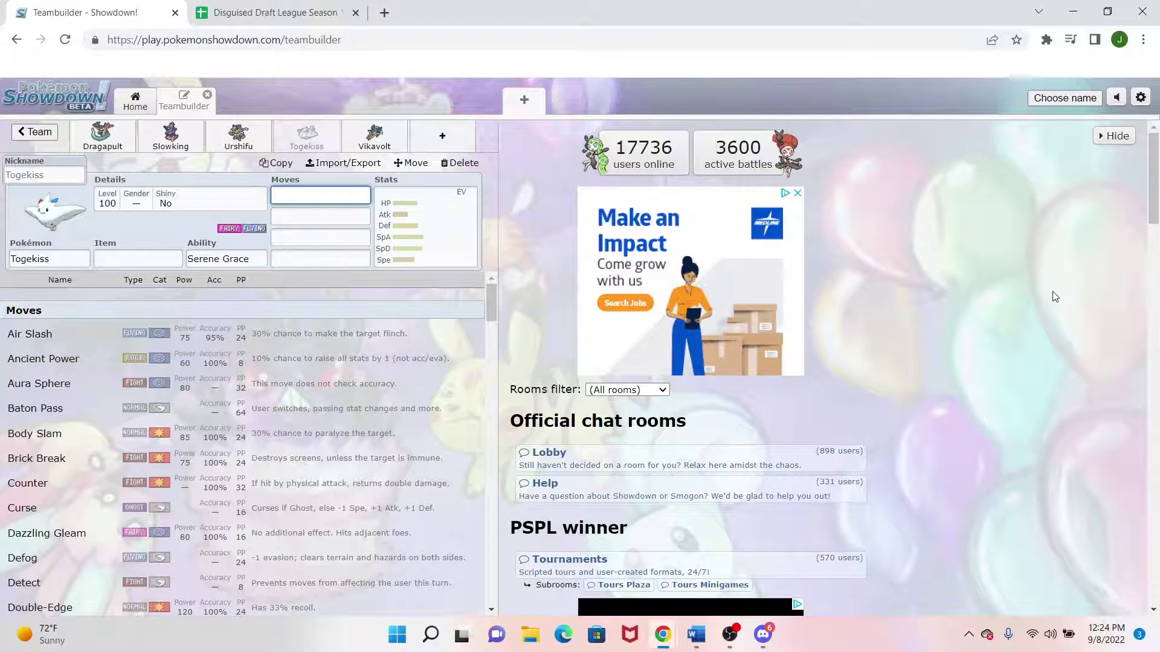
{"action": "left_click", "coordinate": [375, 134]}
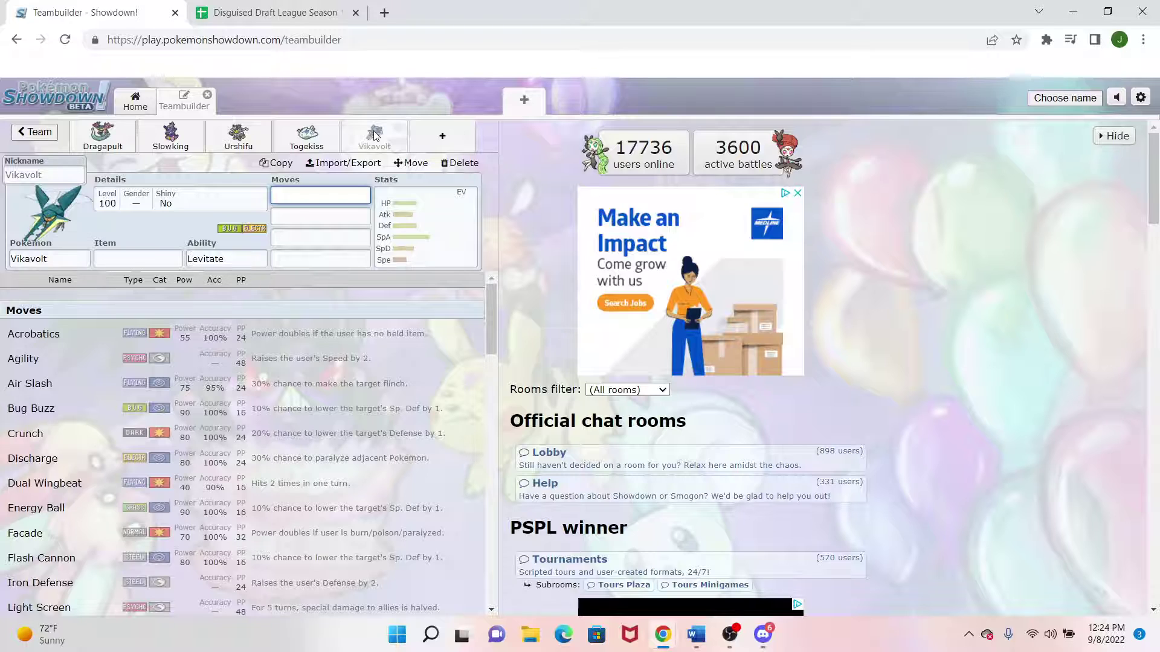
Step: Check Vikavolt's stat spread and give it Energy Ball as its first move
{"action": "left_click", "coordinate": [420, 225]}
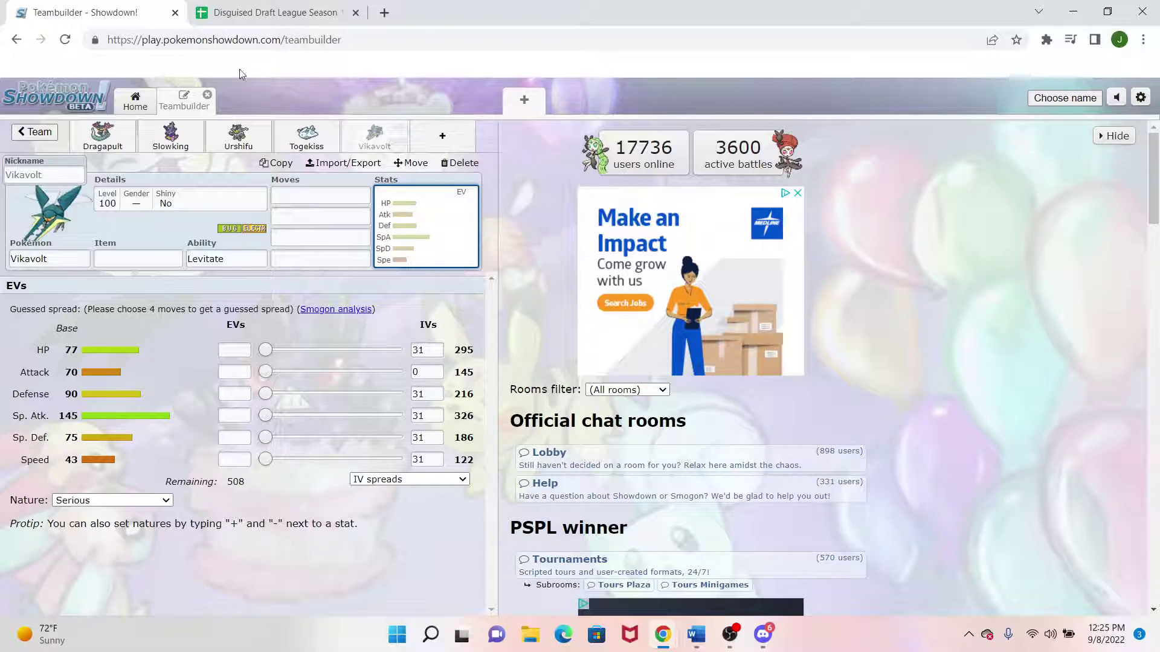
{"action": "left_click", "coordinate": [328, 188]}
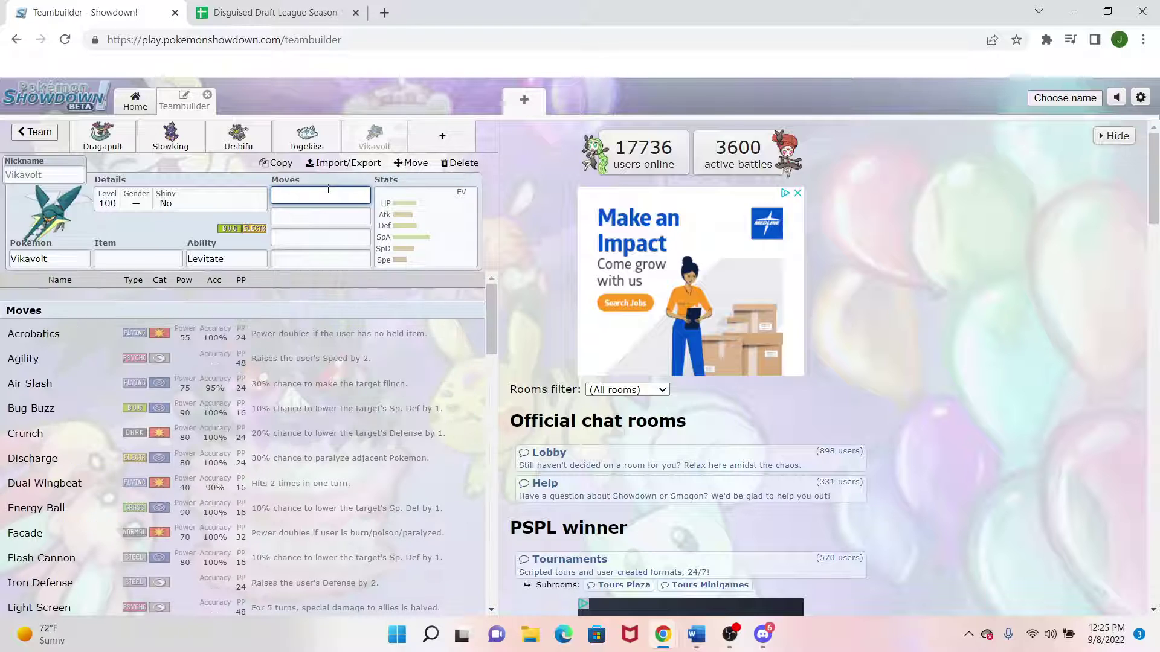
{"action": "left_click", "coordinate": [414, 238]}
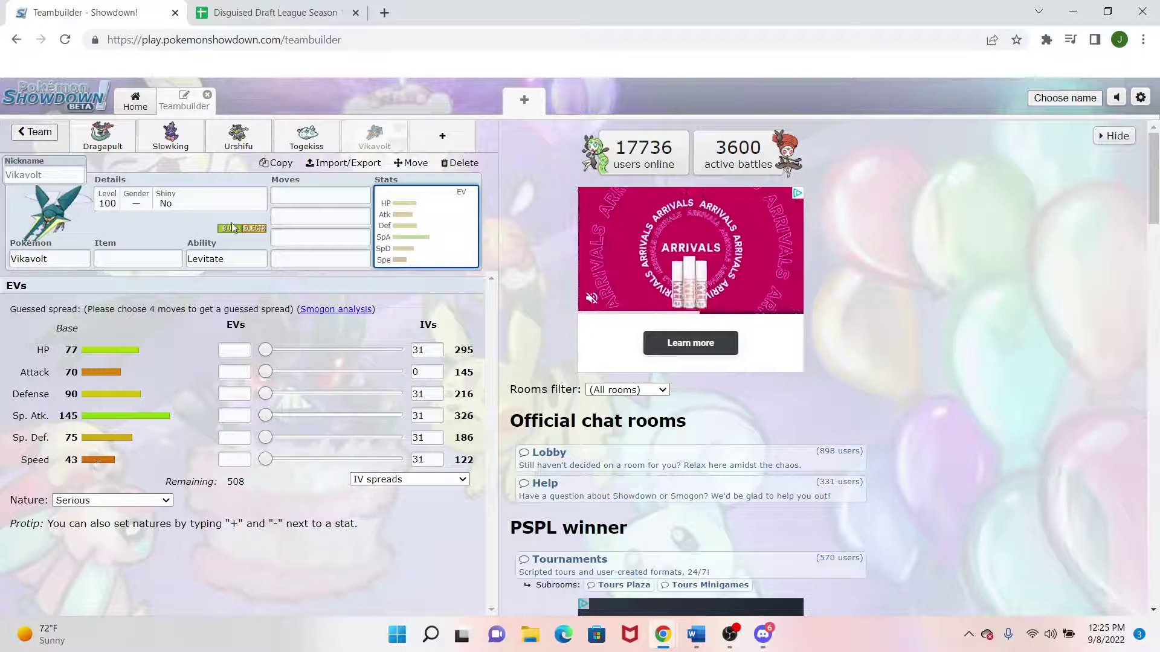
{"action": "left_click", "coordinate": [313, 199]}
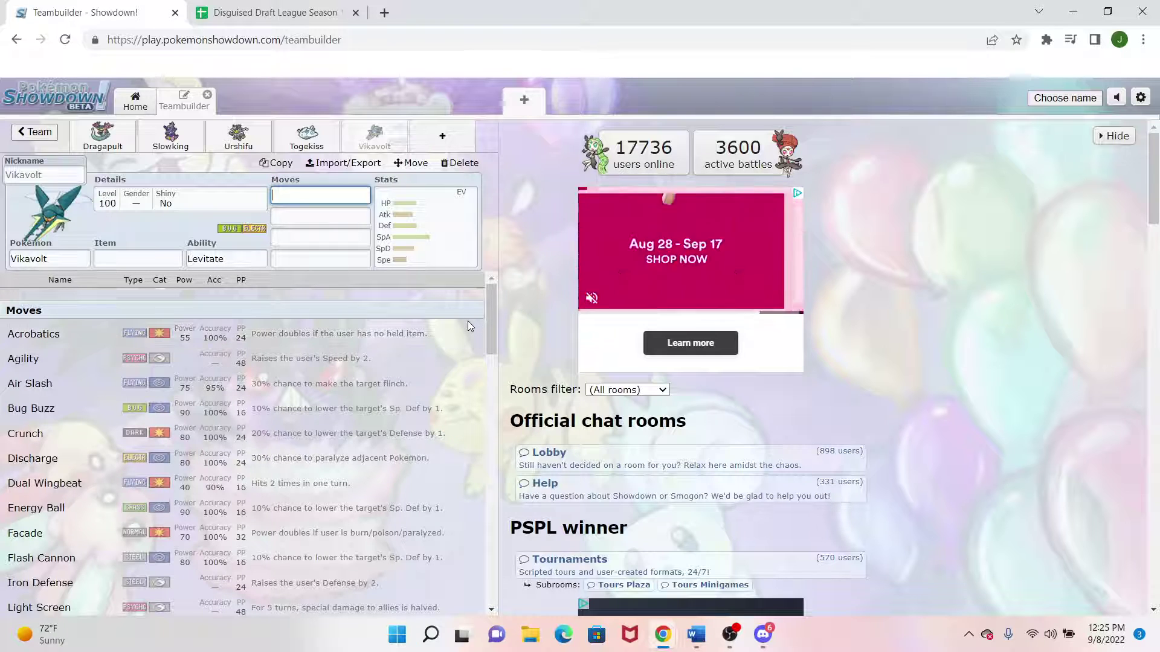
{"action": "left_click", "coordinate": [414, 518]}
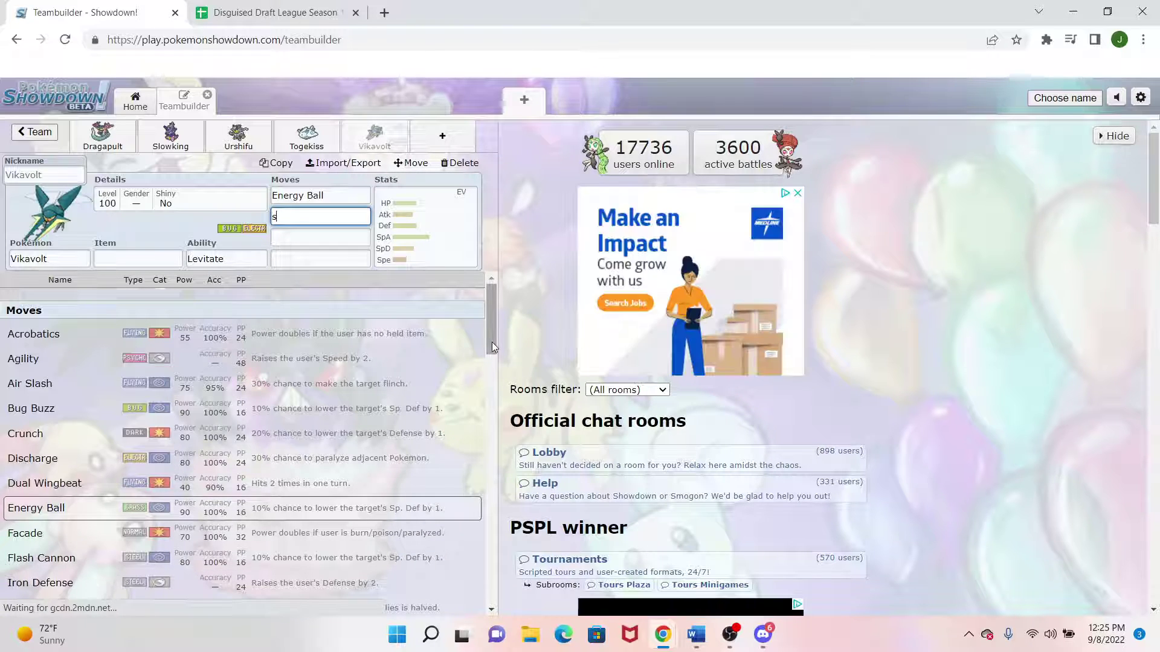
Step: Add Sticky Web as Vikavolt's second move, then return to the full team overview
{"action": "type", "text": "stick"}
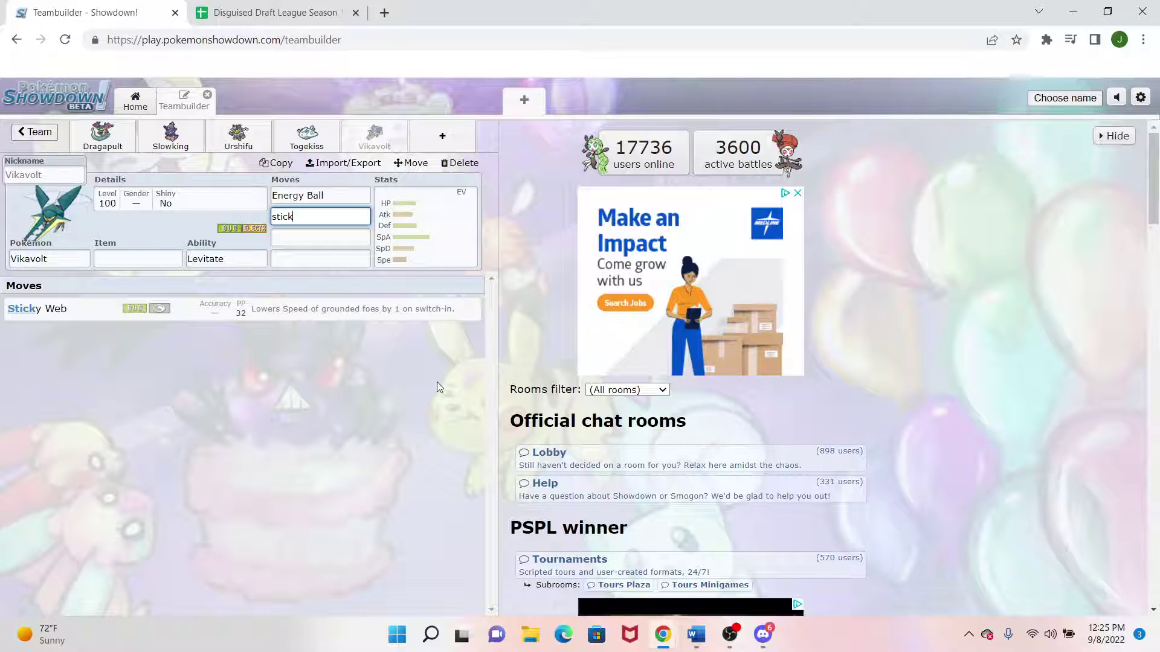
{"action": "left_click", "coordinate": [304, 318]}
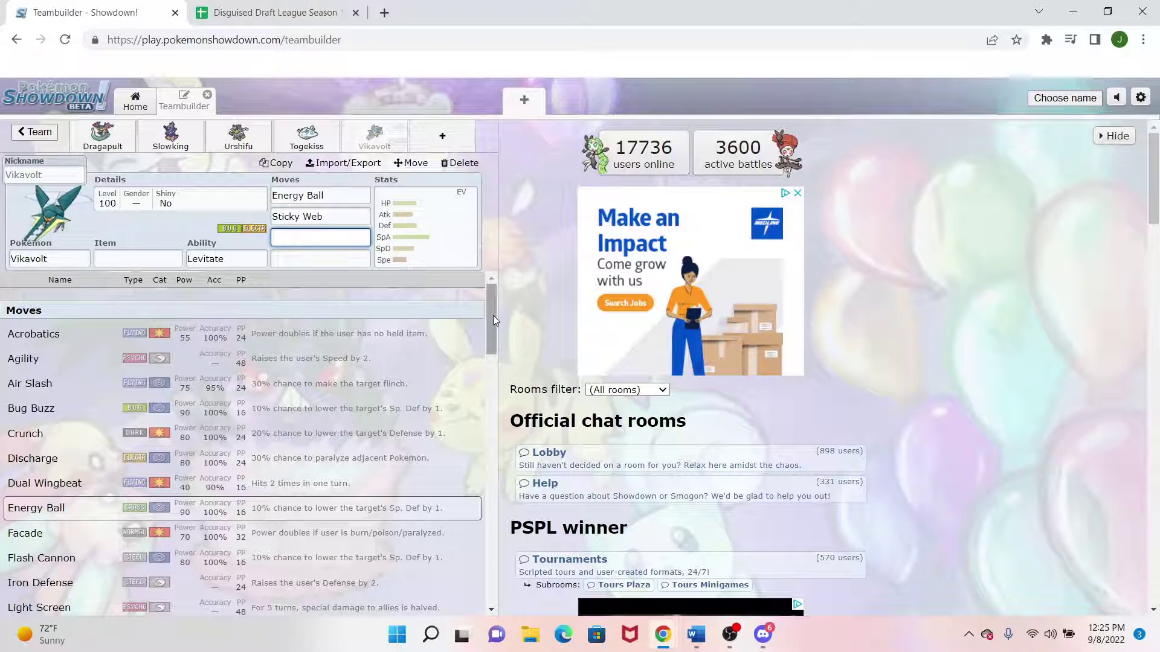
{"action": "left_click_drag", "start_coordinate": [493, 316], "coordinate": [495, 378]}
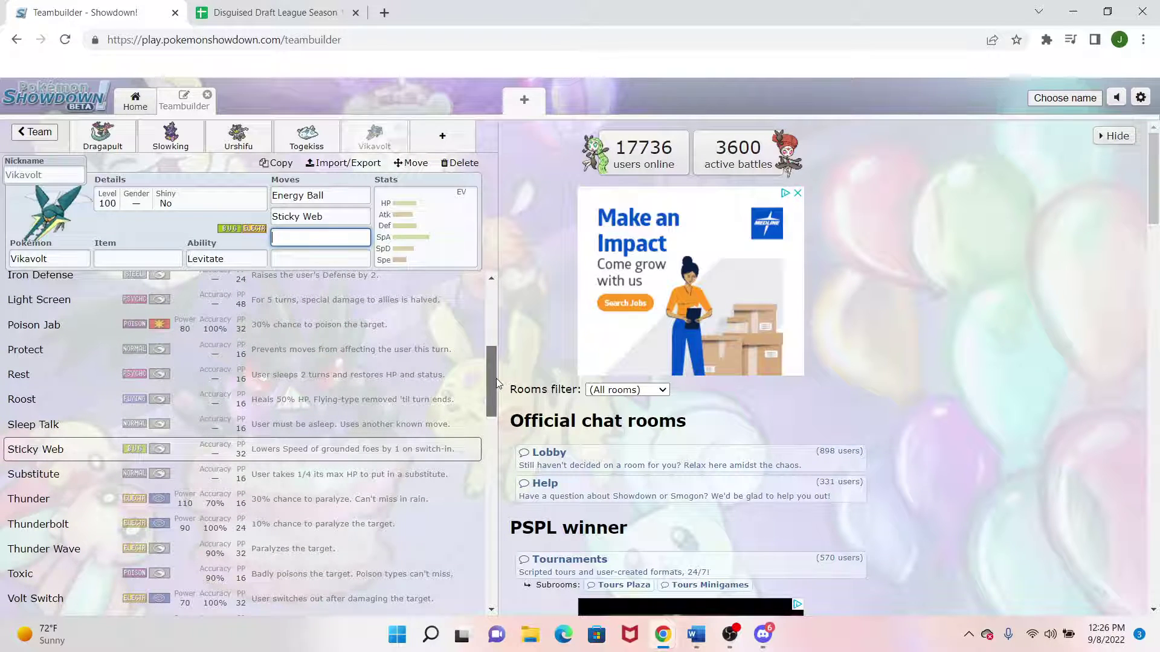
{"action": "left_click_drag", "start_coordinate": [495, 378], "coordinate": [498, 430]}
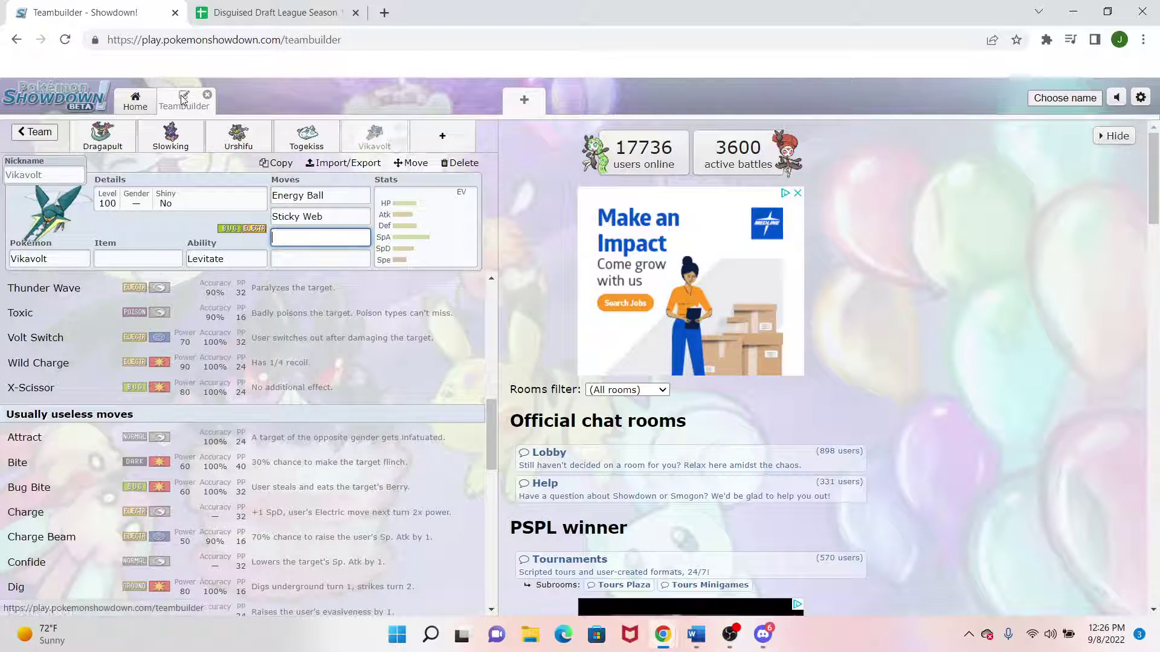
{"action": "left_click", "coordinate": [43, 134]}
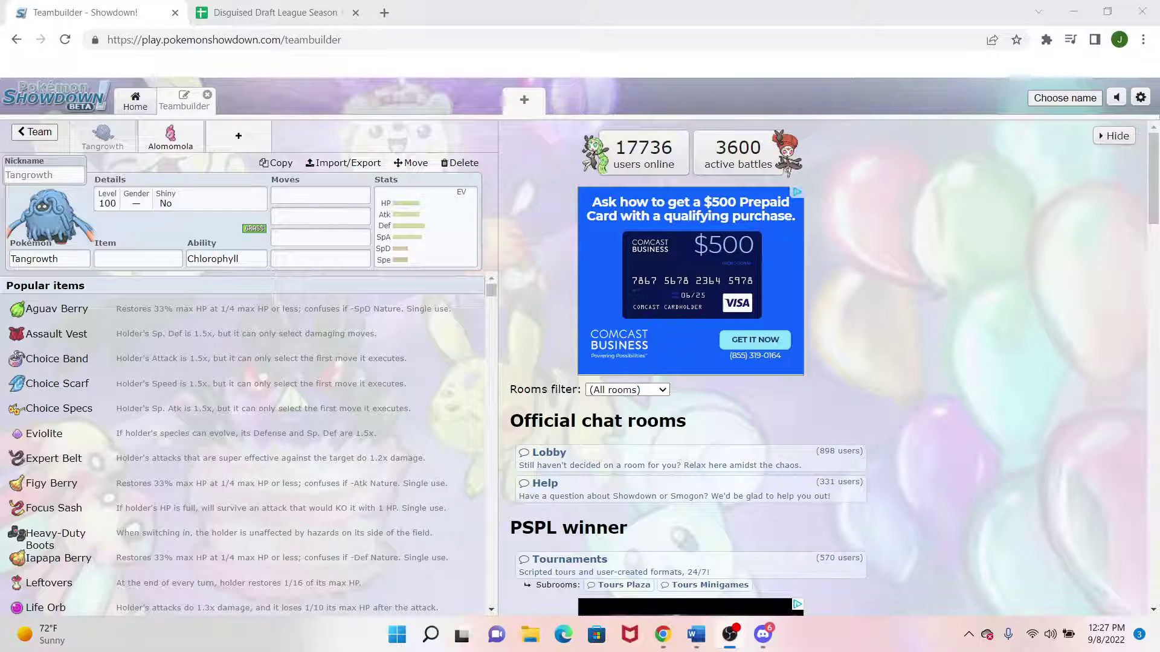
Step: Set Regenerator as the ability for both Tangrowth and Alomomola, replacing Alomomola's Healer
{"action": "left_click", "coordinate": [266, 253]}
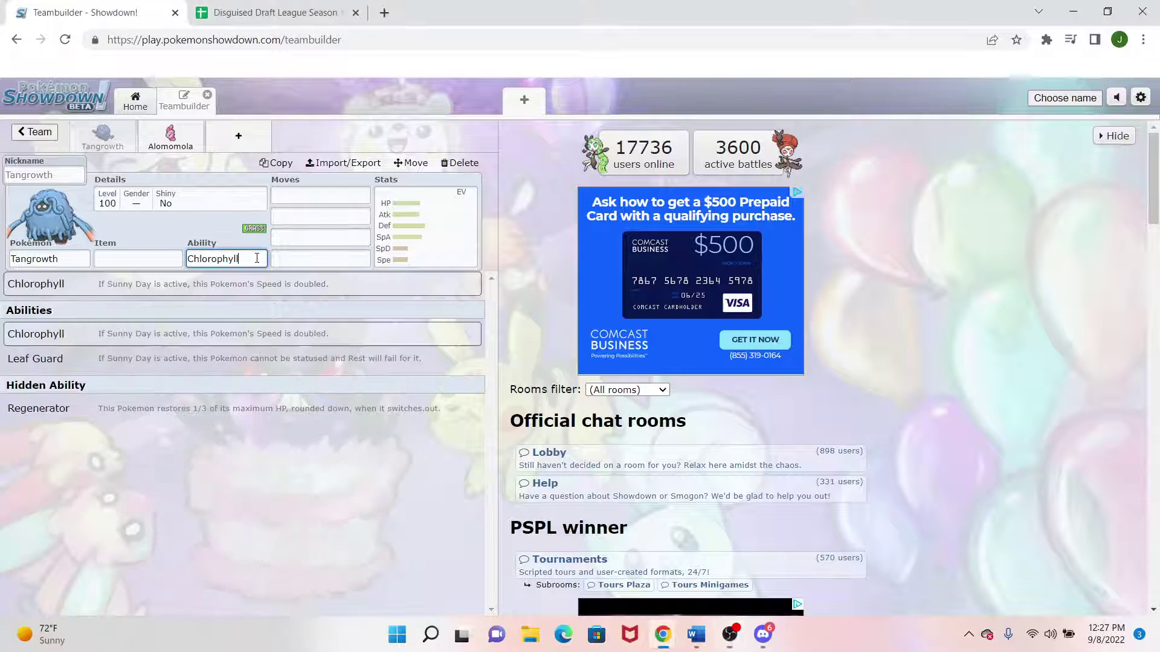
{"action": "left_click", "coordinate": [270, 408]}
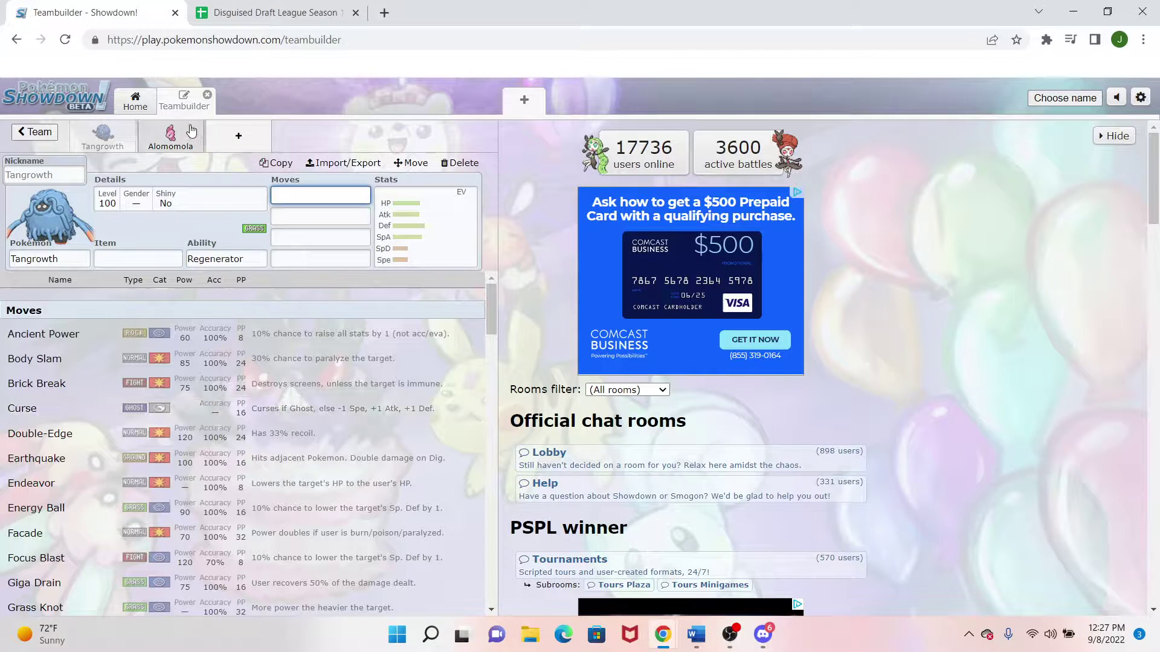
{"action": "left_click", "coordinate": [170, 136]}
{"action": "left_click", "coordinate": [228, 260]}
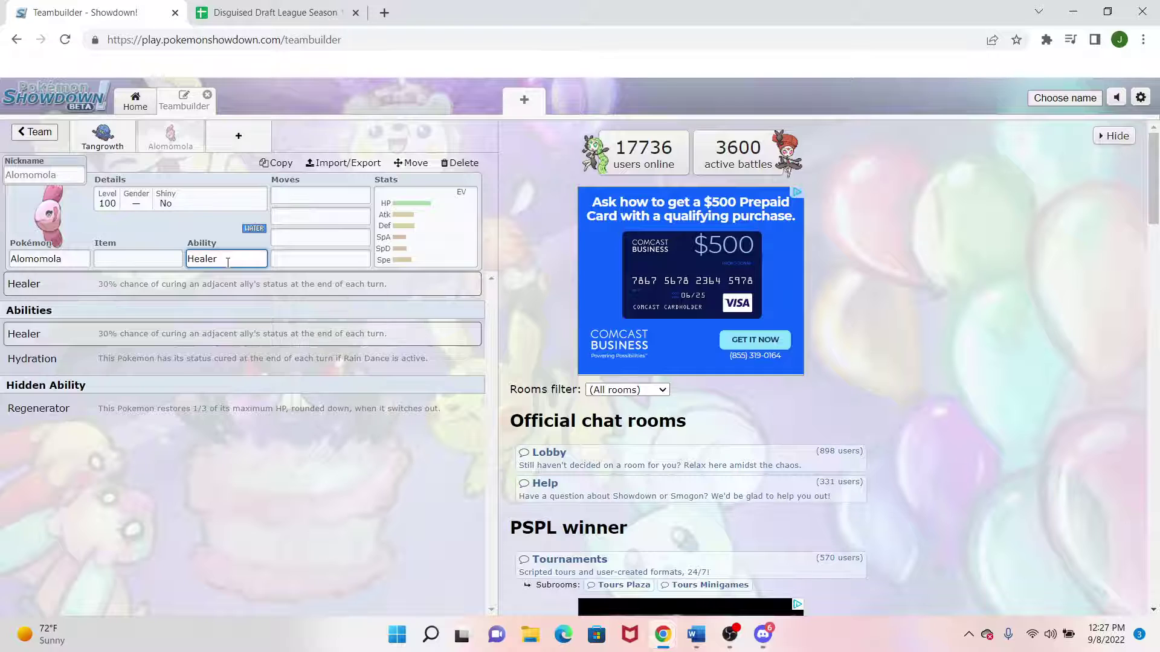
{"action": "left_click", "coordinate": [201, 408]}
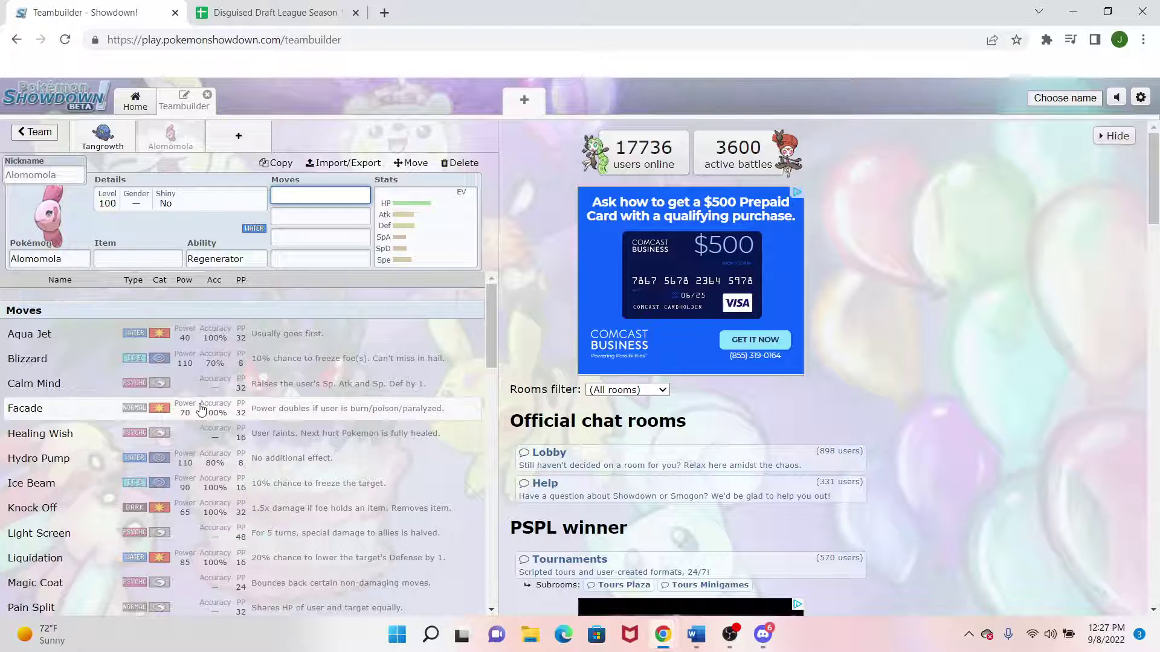
Step: Review Tangrowth's EV/IV spread and scroll through its learnable moves
{"action": "left_click", "coordinate": [106, 136]}
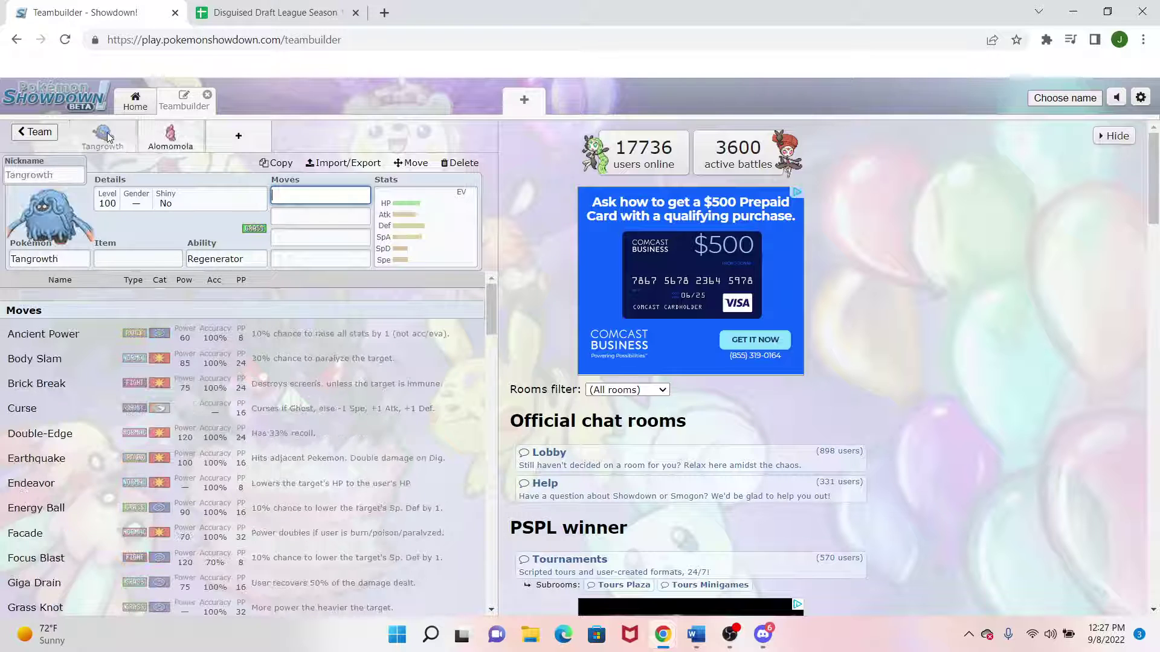
{"action": "left_click", "coordinate": [429, 234]}
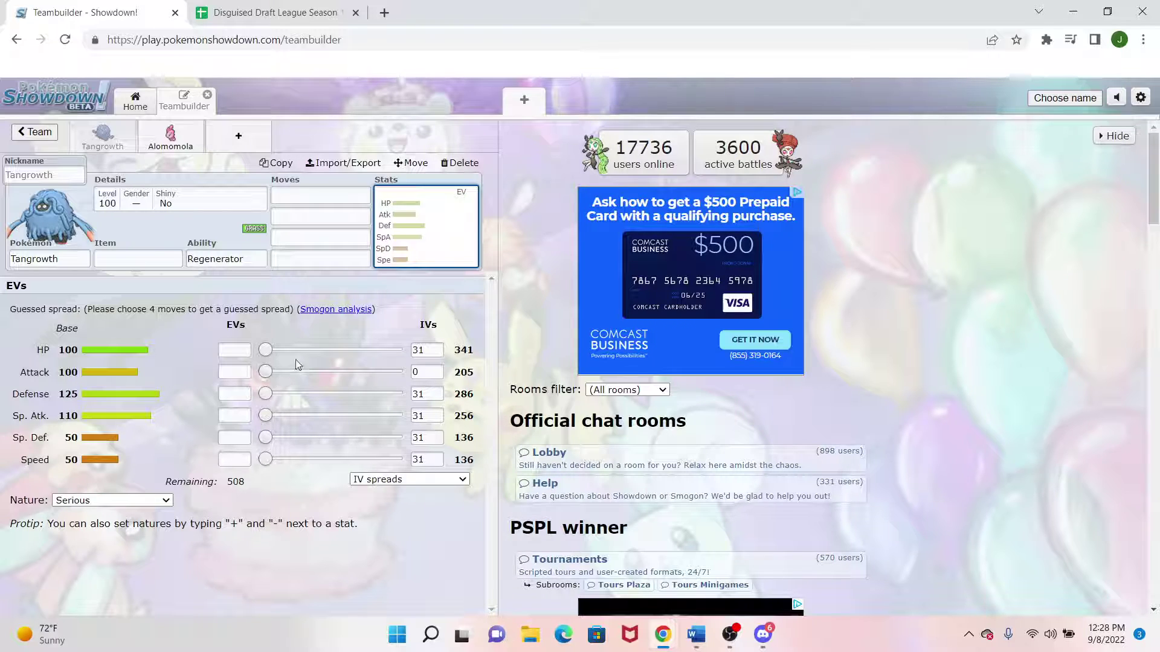
{"action": "left_click", "coordinate": [321, 195]}
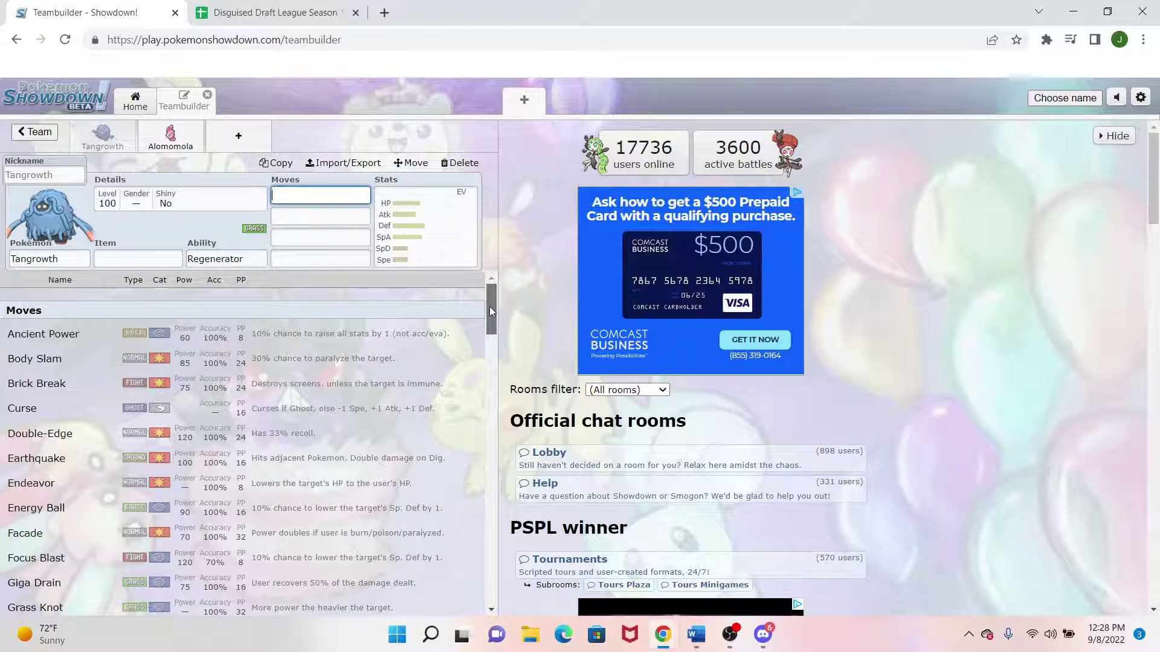
{"action": "left_click_drag", "start_coordinate": [489, 306], "coordinate": [495, 342]}
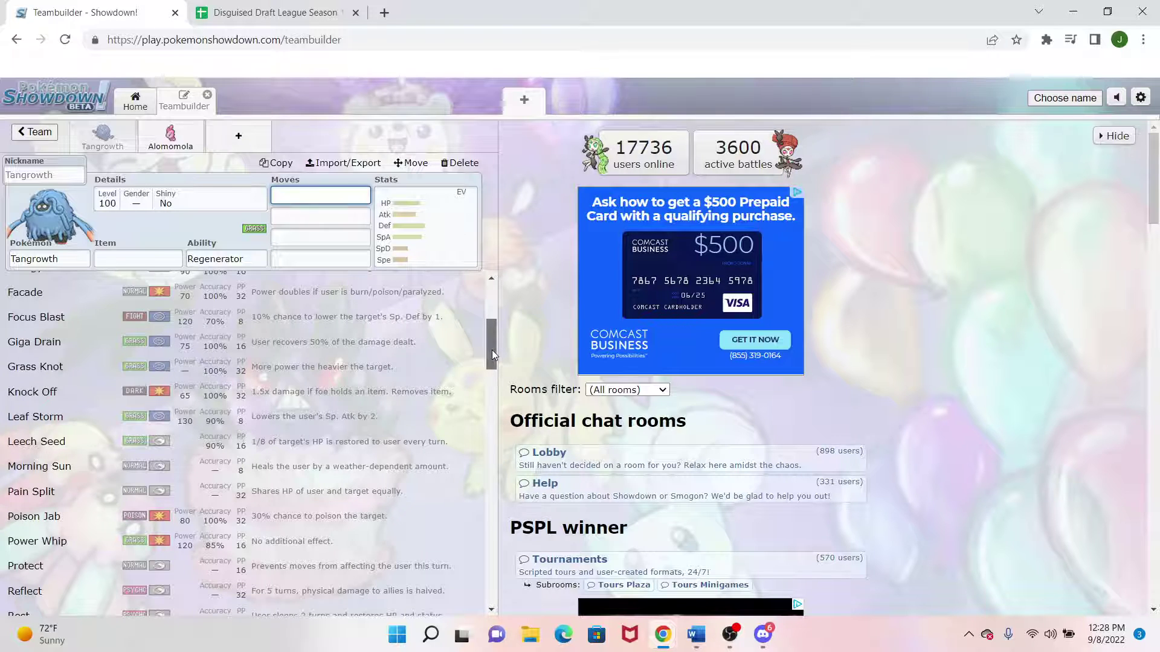
{"action": "left_click_drag", "start_coordinate": [492, 349], "coordinate": [493, 364]}
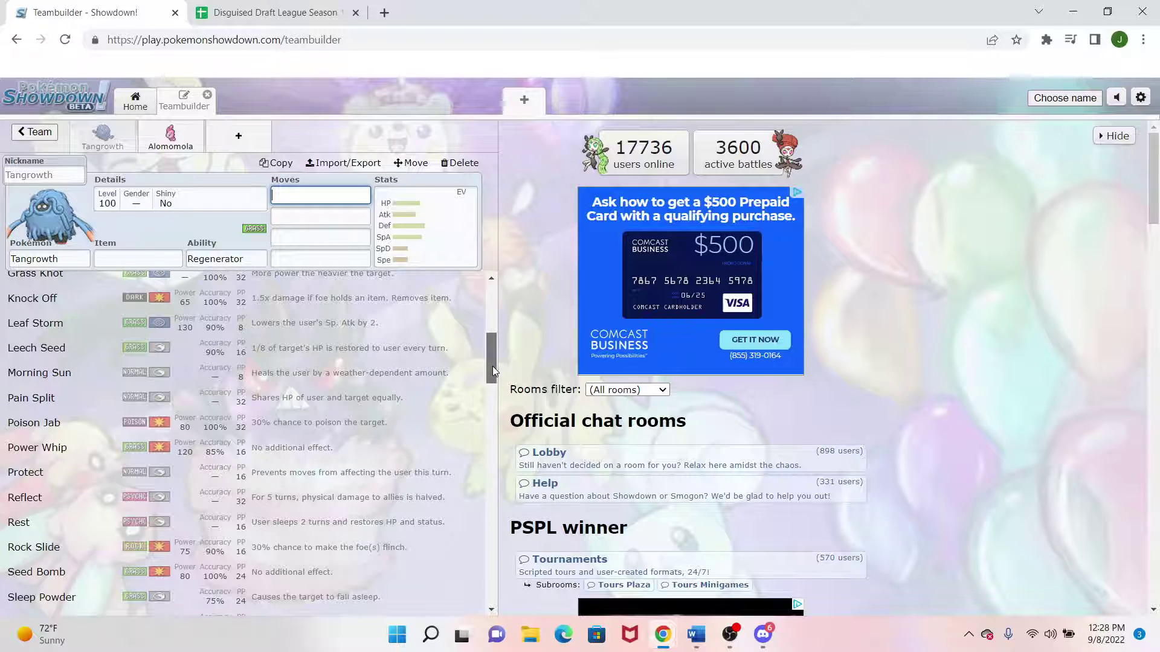
{"action": "left_click_drag", "start_coordinate": [492, 366], "coordinate": [495, 398]}
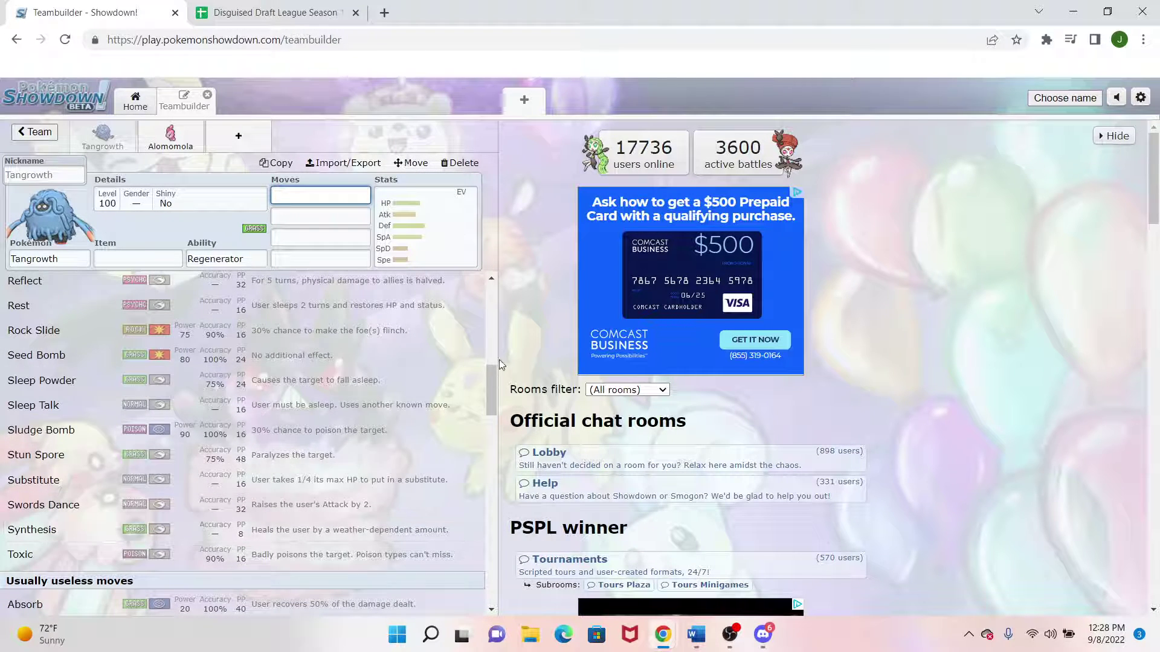
{"action": "left_click_drag", "start_coordinate": [491, 374], "coordinate": [297, 94]}
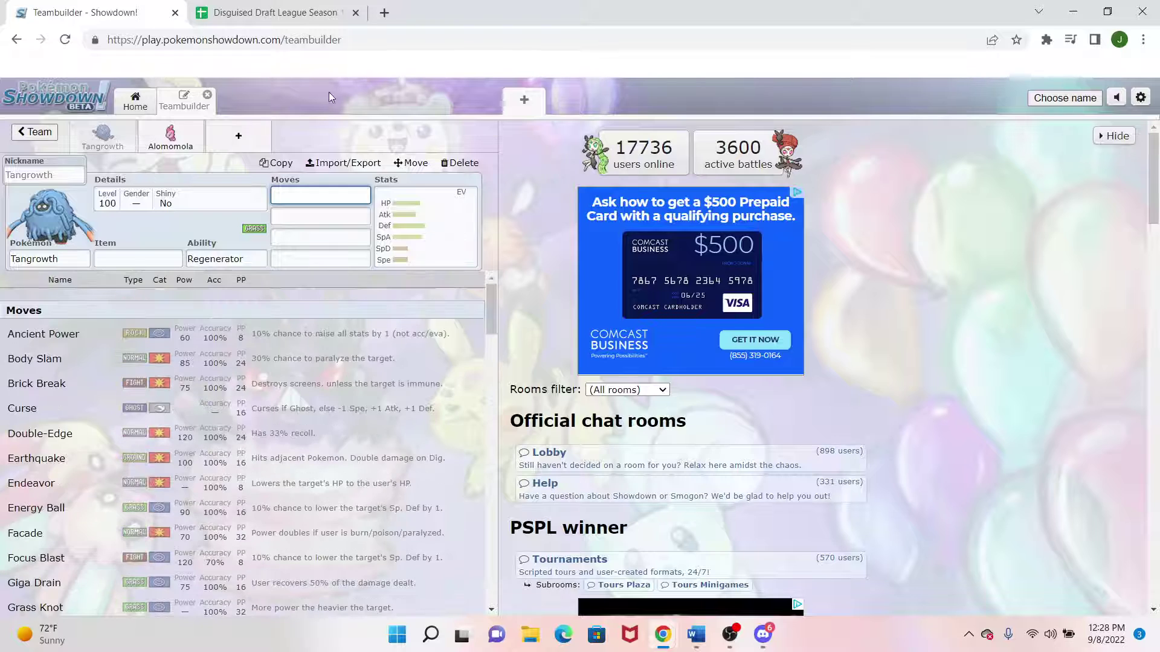
Step: Compare Alomomola's EV/IV spread against Tangrowth's
{"action": "left_click", "coordinate": [170, 135]}
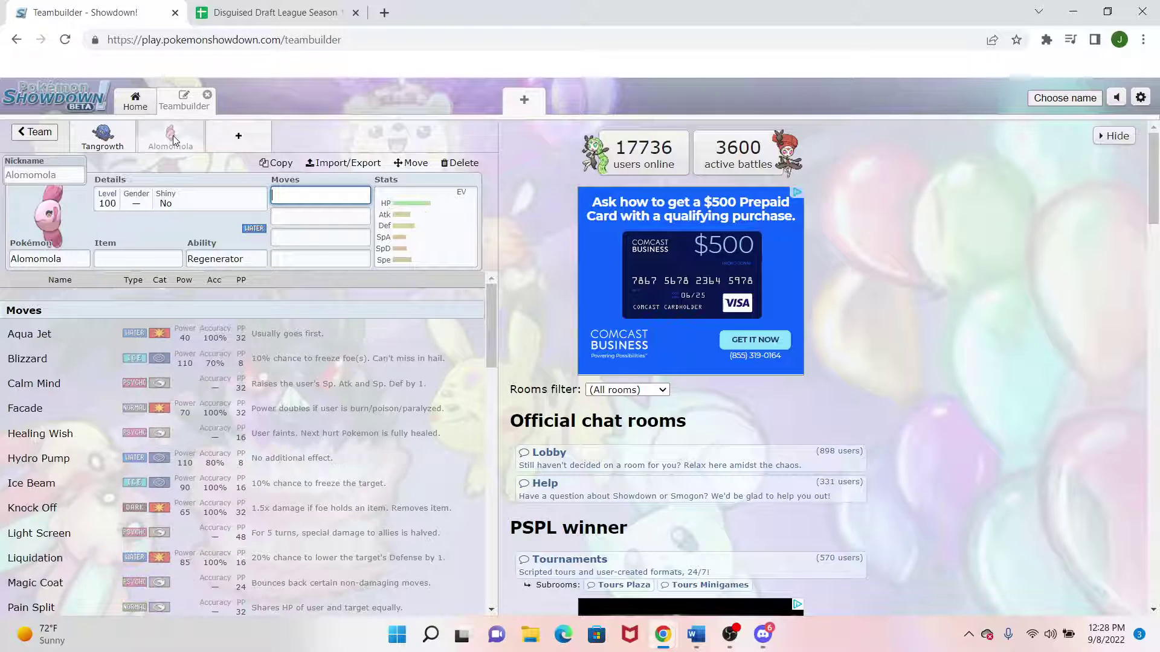
{"action": "left_click", "coordinate": [448, 234]}
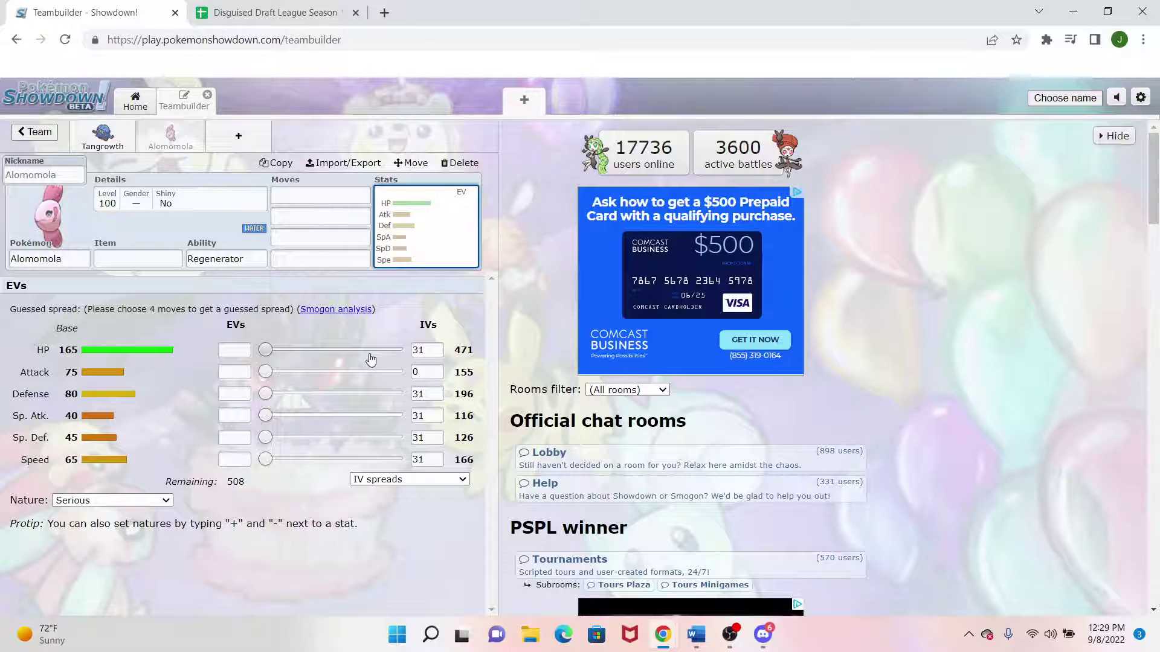
{"action": "left_click", "coordinate": [101, 138]}
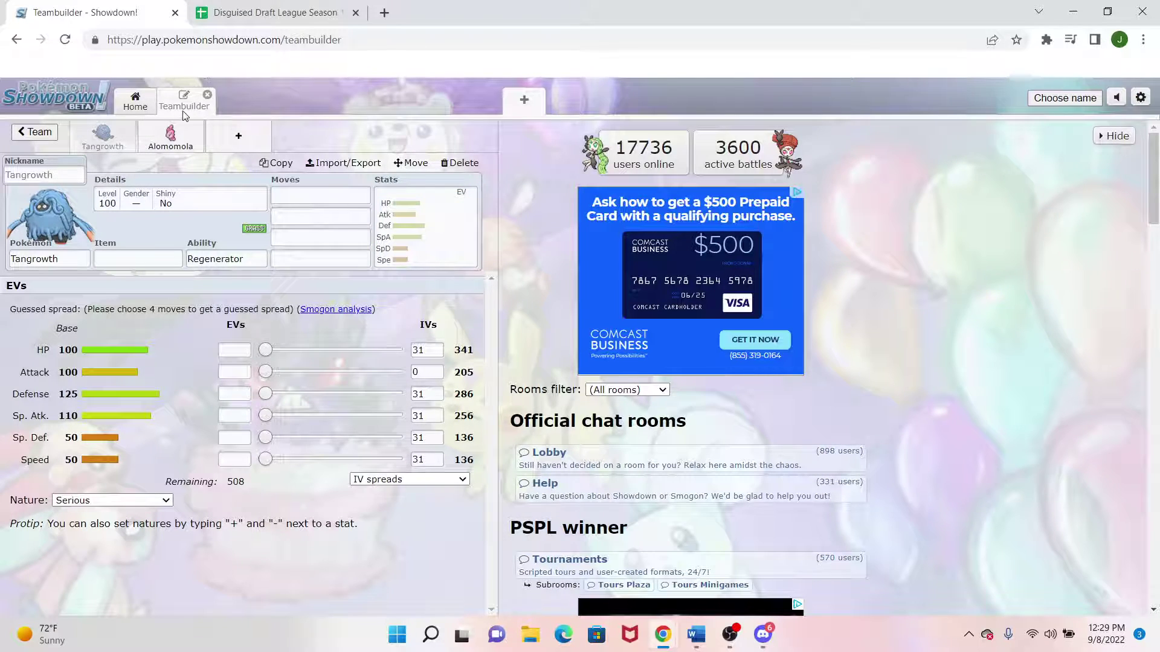
{"action": "left_click", "coordinate": [167, 136]}
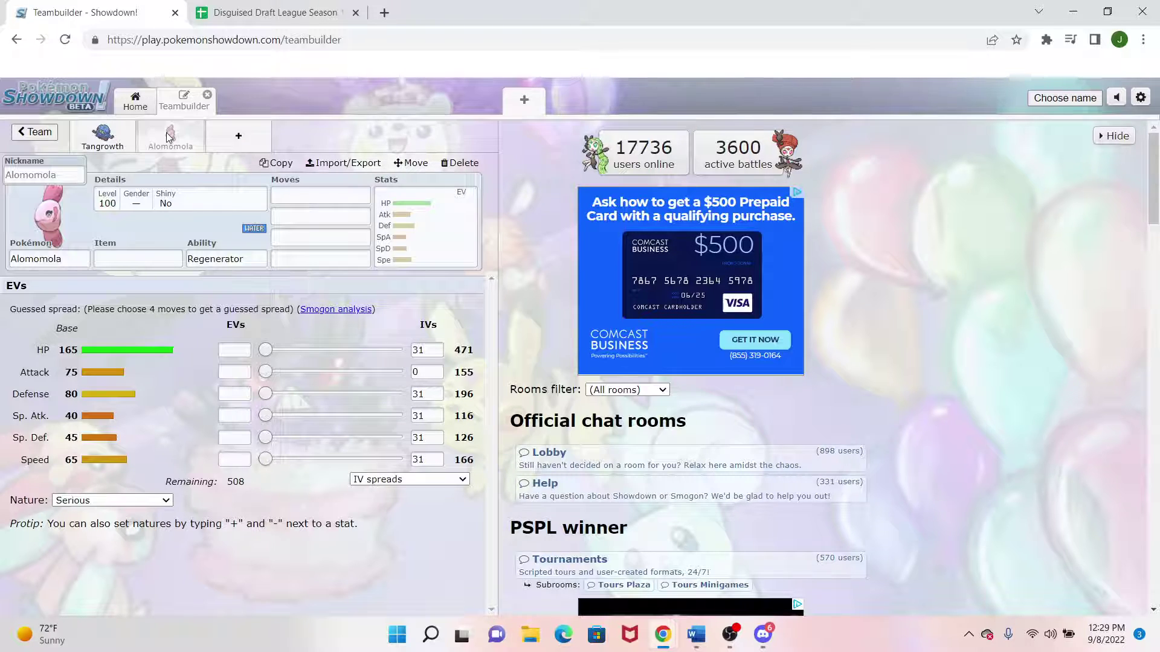
Step: Try a 'mega kin' search in a new slot, then bring up Alomomola's stats and learnable moves
{"action": "left_click", "coordinate": [241, 139]}
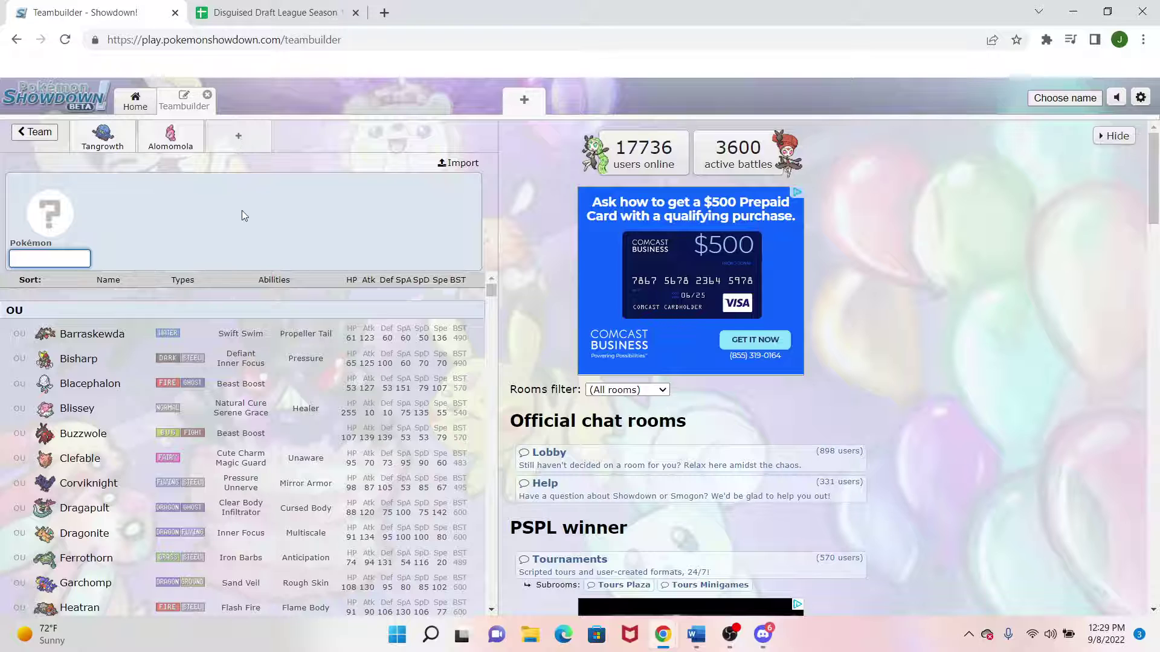
{"action": "type", "text": "mega kin"}
{"action": "key", "text": "BackSpace"}
{"action": "key", "text": "BackSpace"}
{"action": "key", "text": "BackSpace"}
{"action": "key", "text": "BackSpace"}
{"action": "key", "text": "BackSpace"}
{"action": "key", "text": "BackSpace"}
{"action": "key", "text": "BackSpace"}
{"action": "key", "text": "BackSpace"}
{"action": "left_click", "coordinate": [172, 134]}
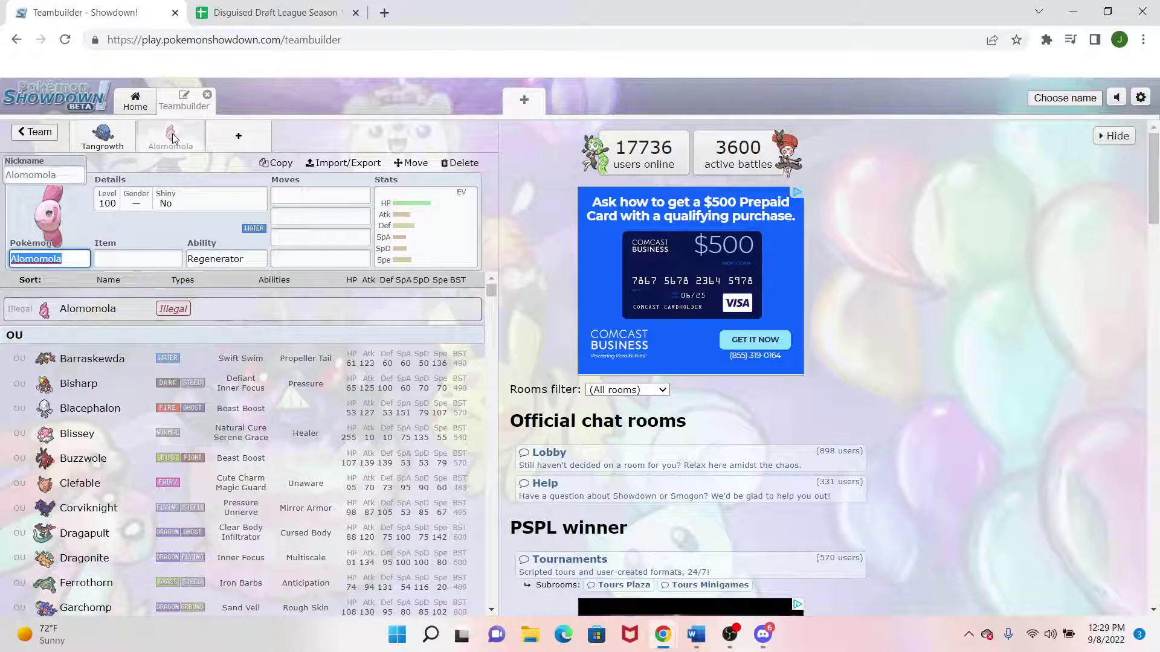
{"action": "left_click", "coordinate": [421, 252]}
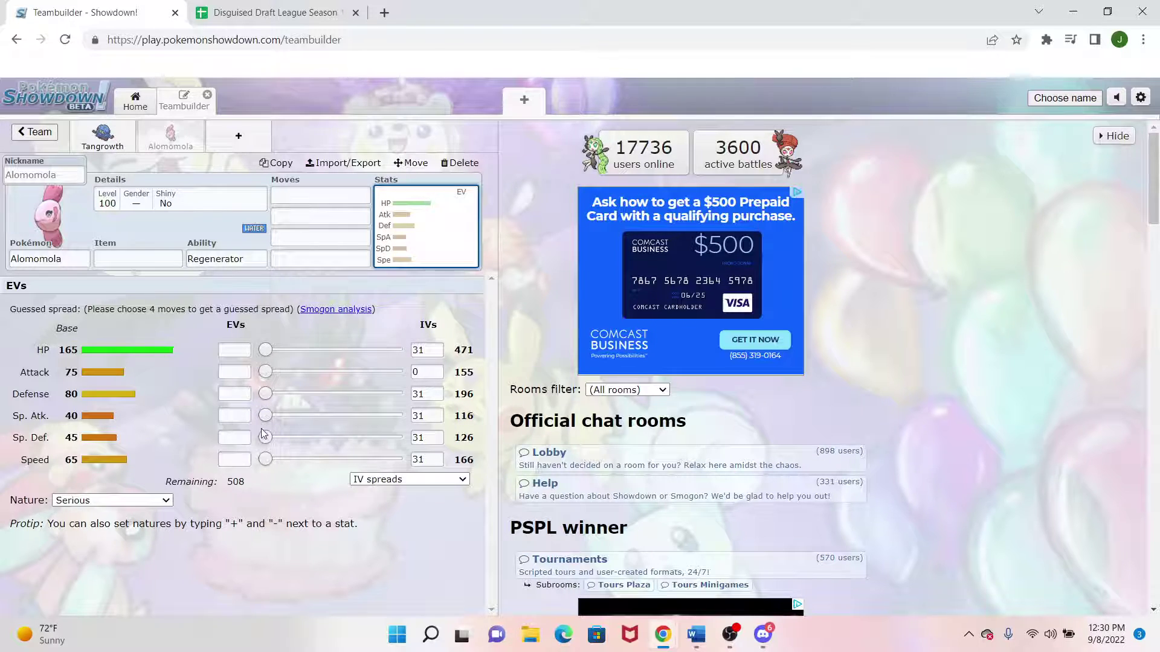
{"action": "left_click", "coordinate": [353, 196]}
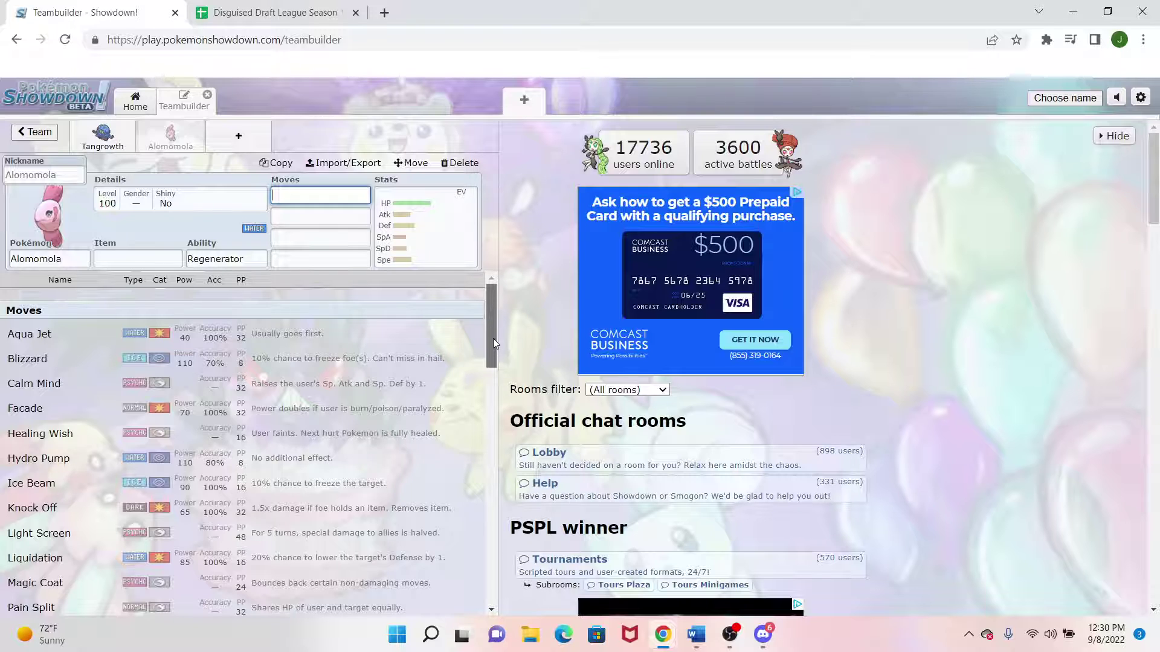
Step: Recheck Alomomola's stat spread and scroll through its learnable moves
{"action": "scroll", "coordinate": [493, 343], "scroll_direction": "down", "scroll_amount": 1}
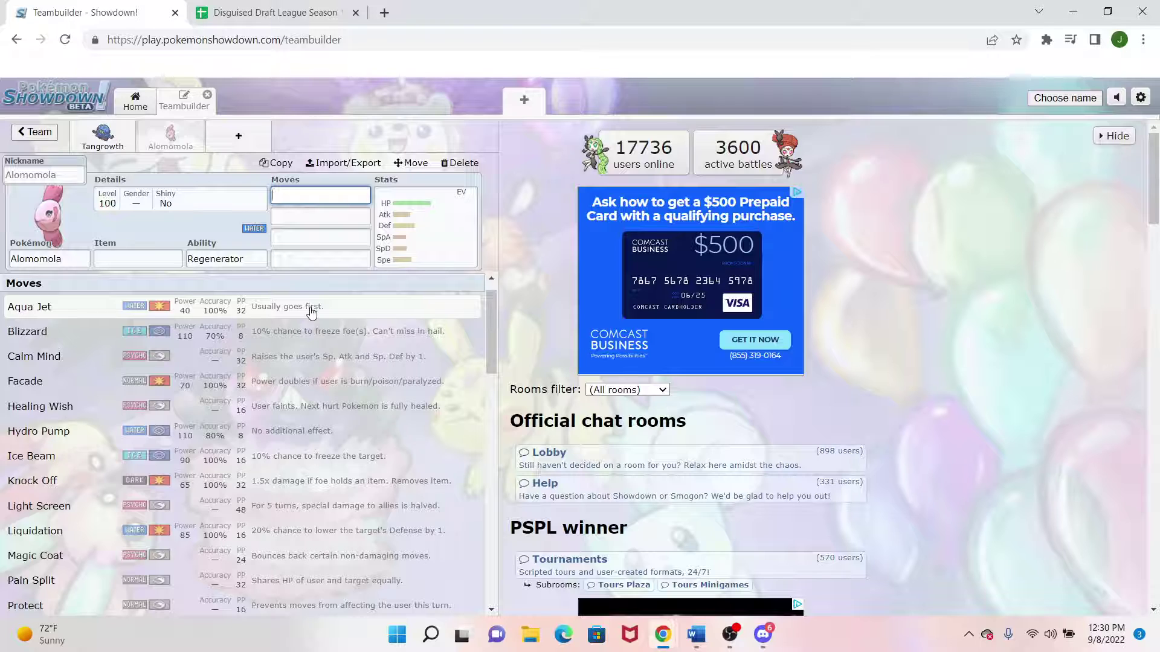
{"action": "left_click", "coordinate": [394, 242]}
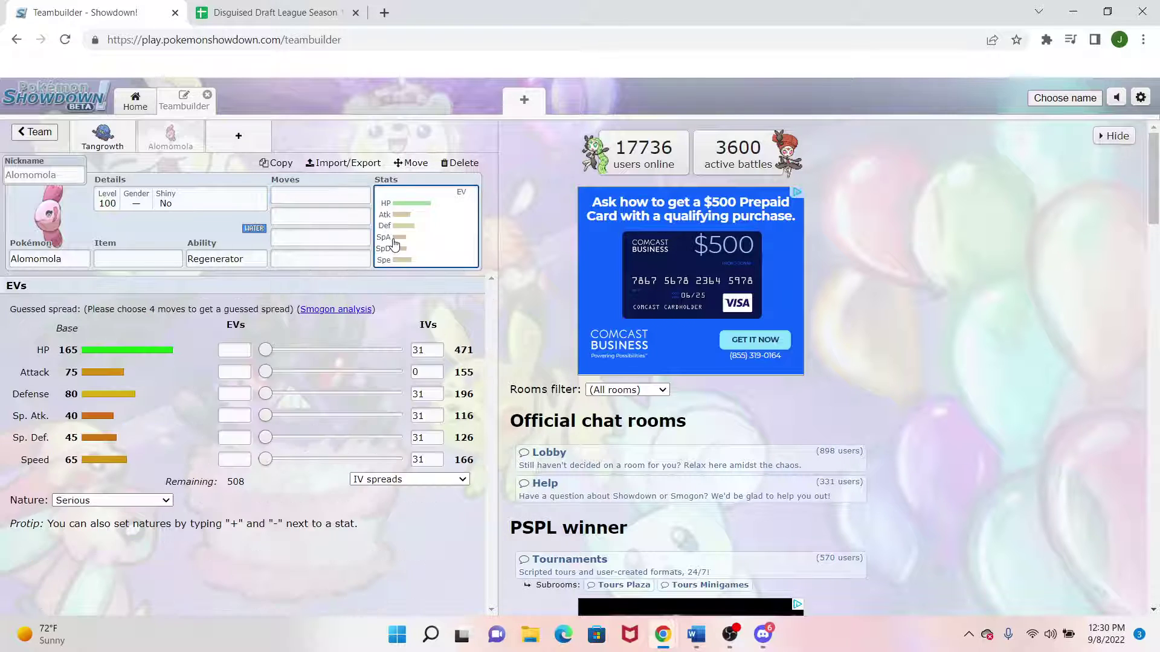
{"action": "left_click", "coordinate": [302, 196]}
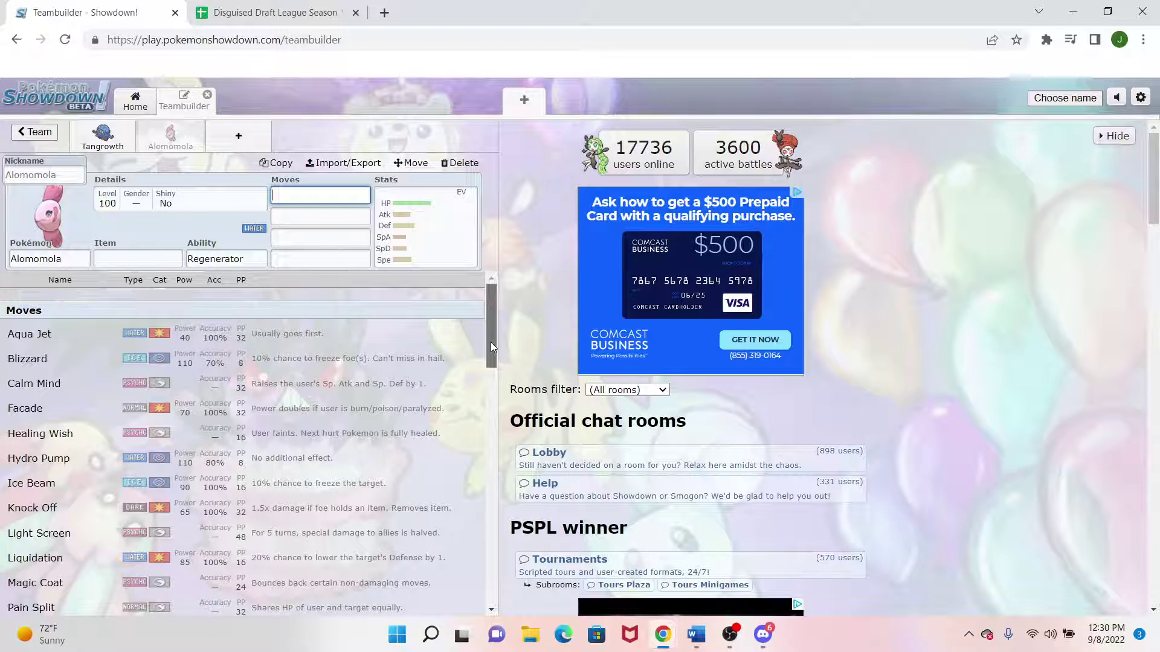
{"action": "left_click_drag", "start_coordinate": [490, 342], "coordinate": [502, 394]}
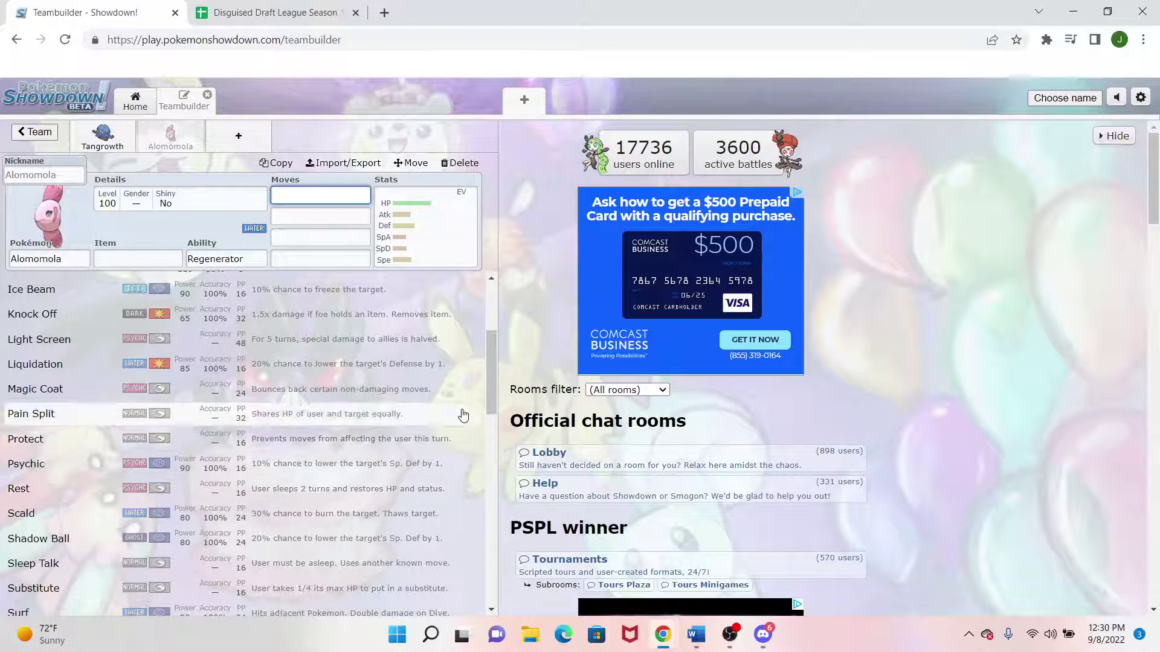
{"action": "left_click_drag", "start_coordinate": [490, 394], "coordinate": [498, 419]}
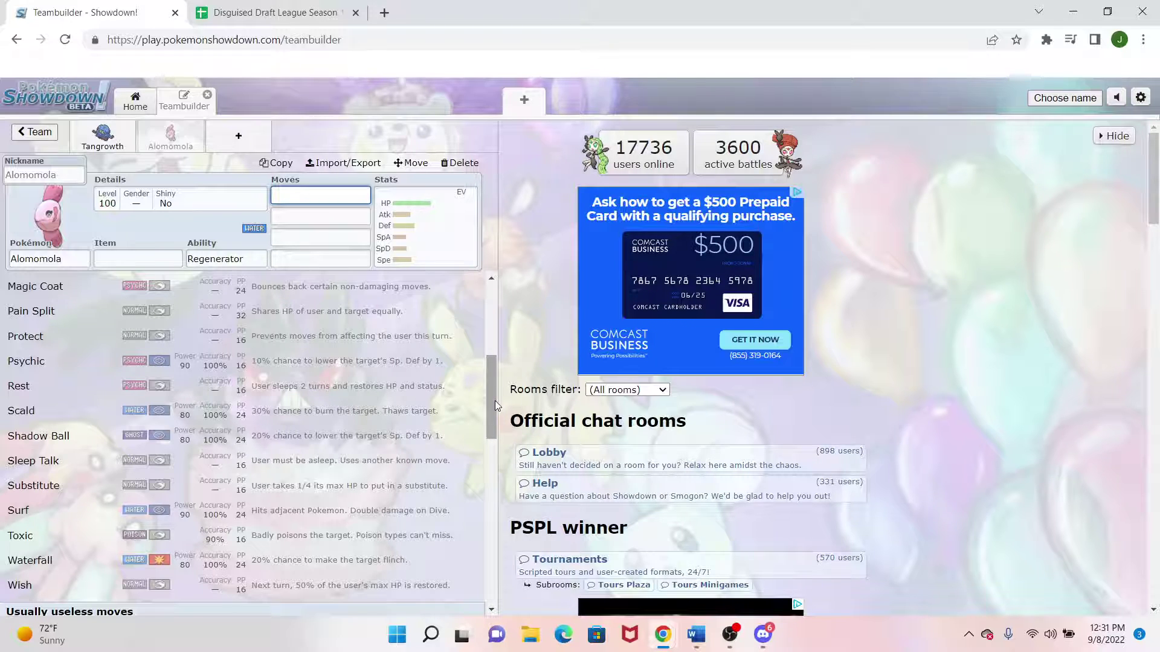
{"action": "mouse_move", "coordinate": [495, 400]}
{"action": "left_mouse_down"}
{"action": "mouse_move", "coordinate": [498, 309]}
{"action": "mouse_move", "coordinate": [501, 421]}
{"action": "mouse_move", "coordinate": [505, 397]}
{"action": "left_mouse_up"}
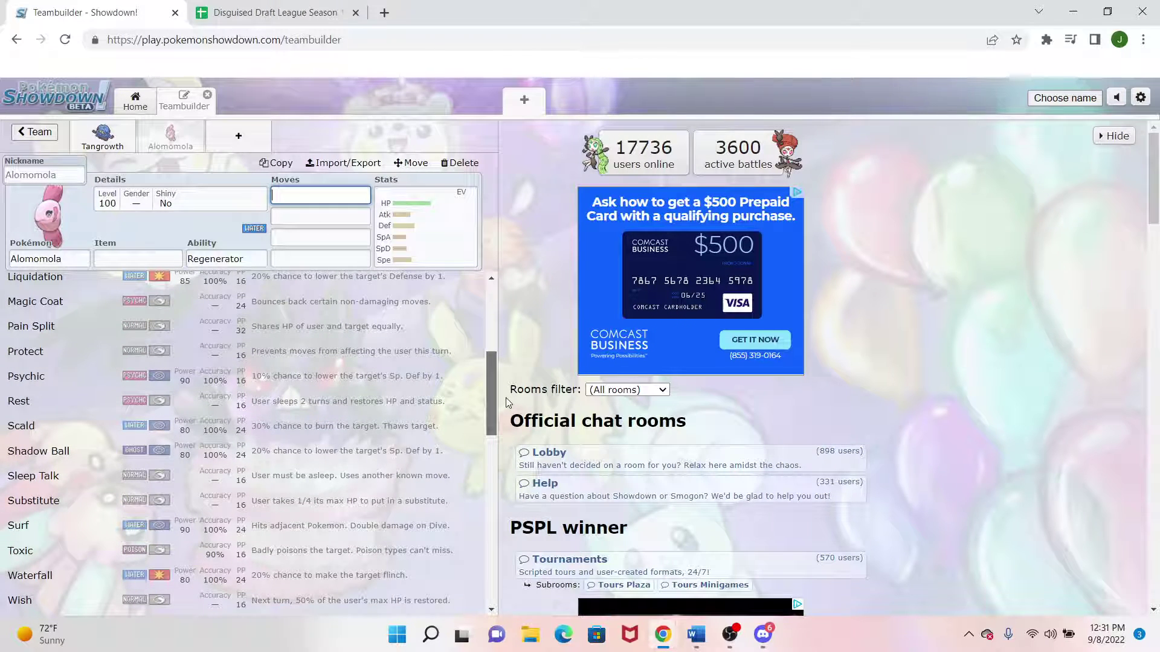
{"action": "left_click_drag", "start_coordinate": [506, 398], "coordinate": [503, 249]}
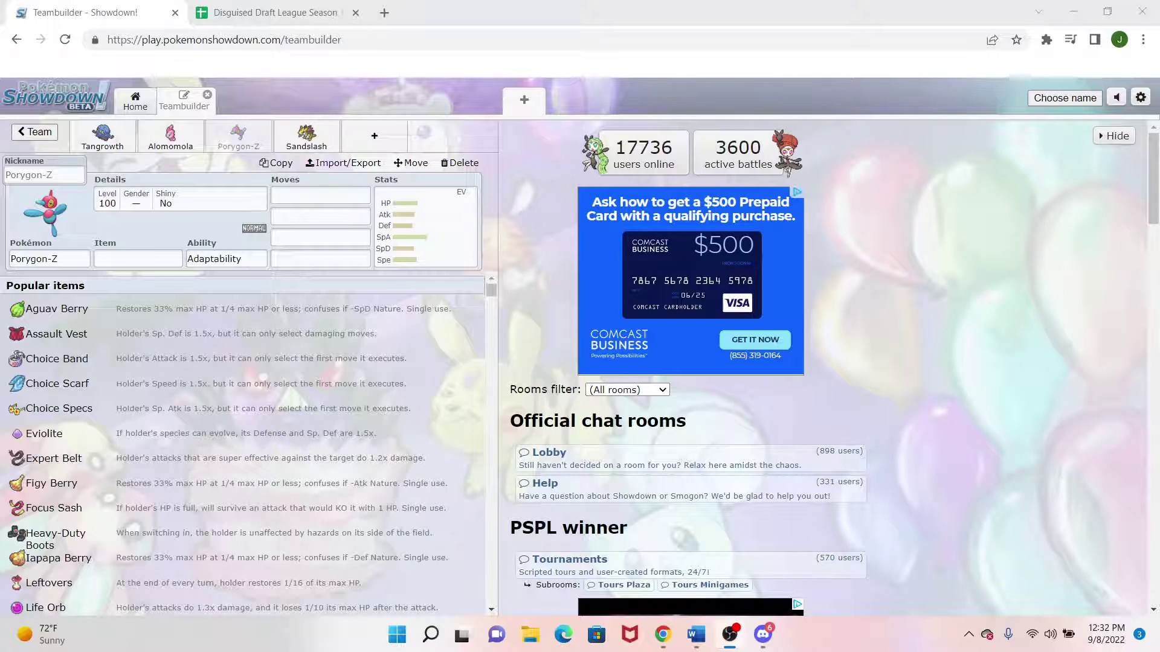
Step: Inspect Porygon-Z's EV/IV spread and ability options, keeping Adaptability
{"action": "left_click", "coordinate": [407, 240]}
{"action": "left_click", "coordinate": [407, 241]}
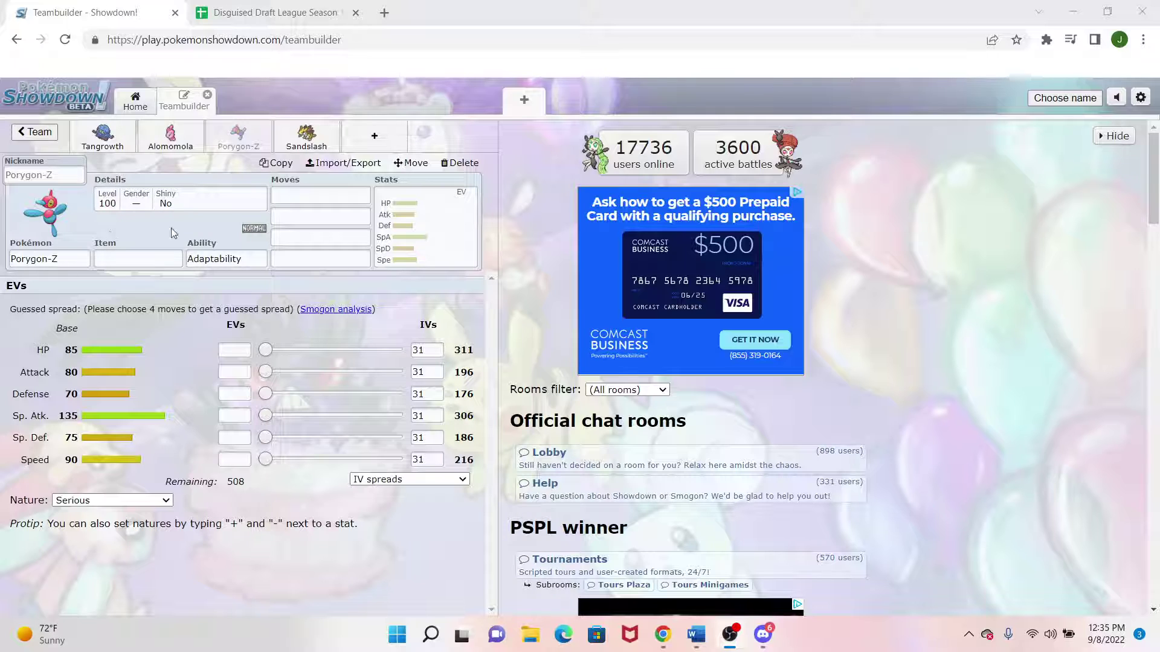
{"action": "left_click", "coordinate": [244, 253]}
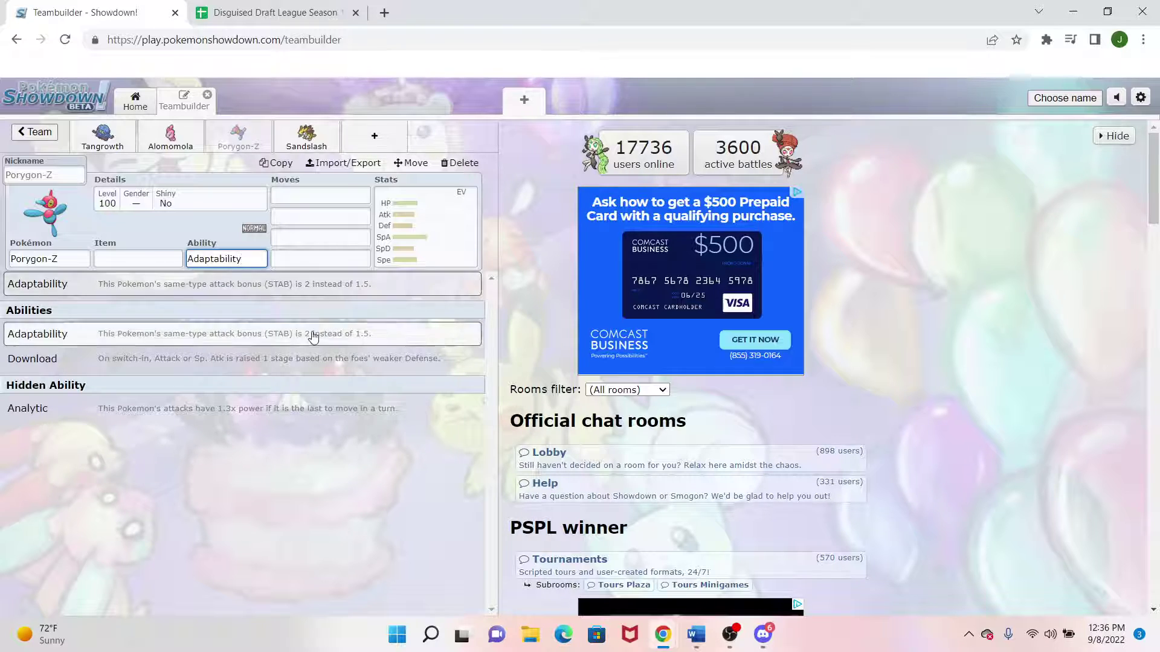
Step: Make Hyper Beam Porygon-Z's first move and give it Choice Specs
{"action": "left_click", "coordinate": [321, 190]}
{"action": "type", "text": "hyp"}
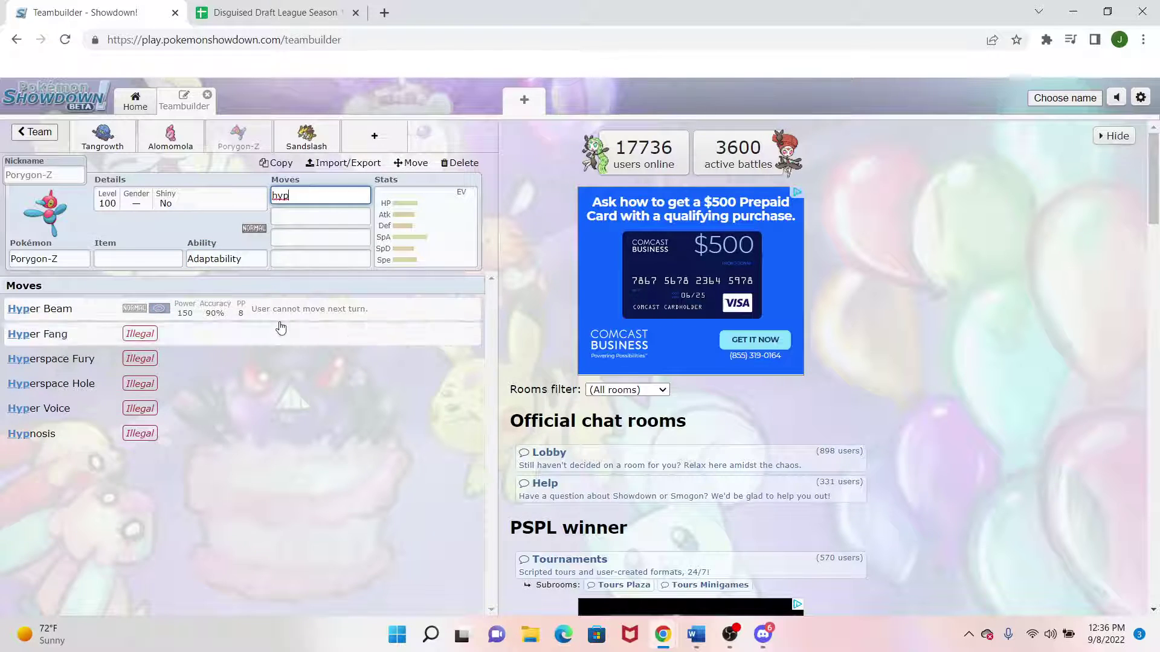
{"action": "left_click", "coordinate": [278, 312]}
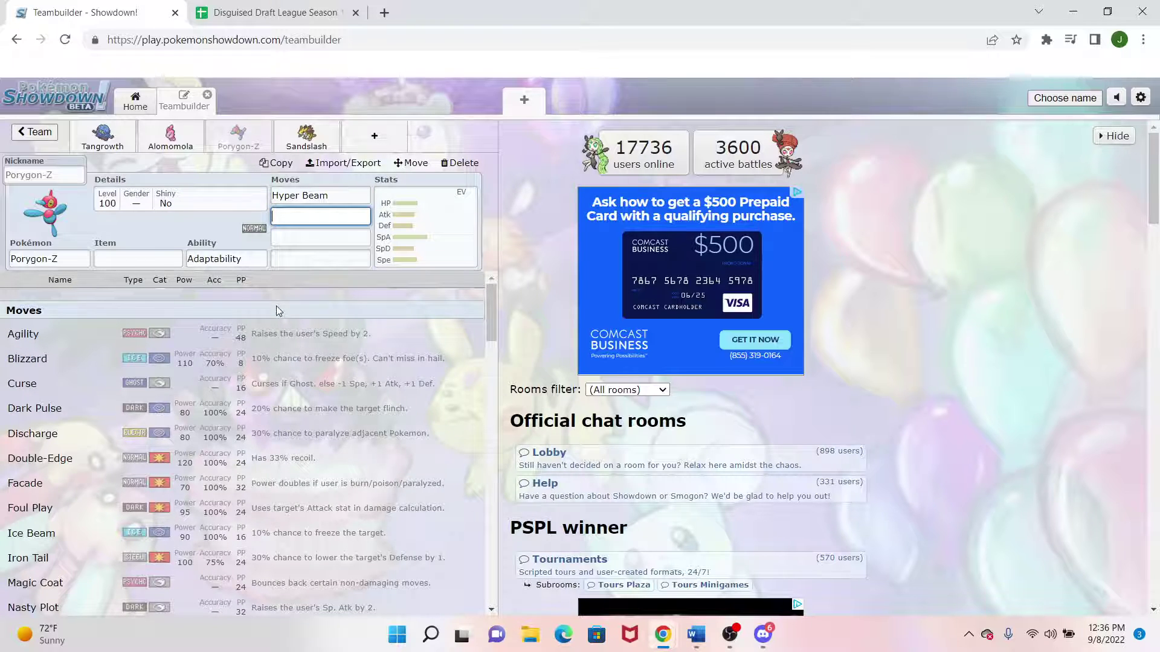
{"action": "left_click", "coordinate": [147, 254]}
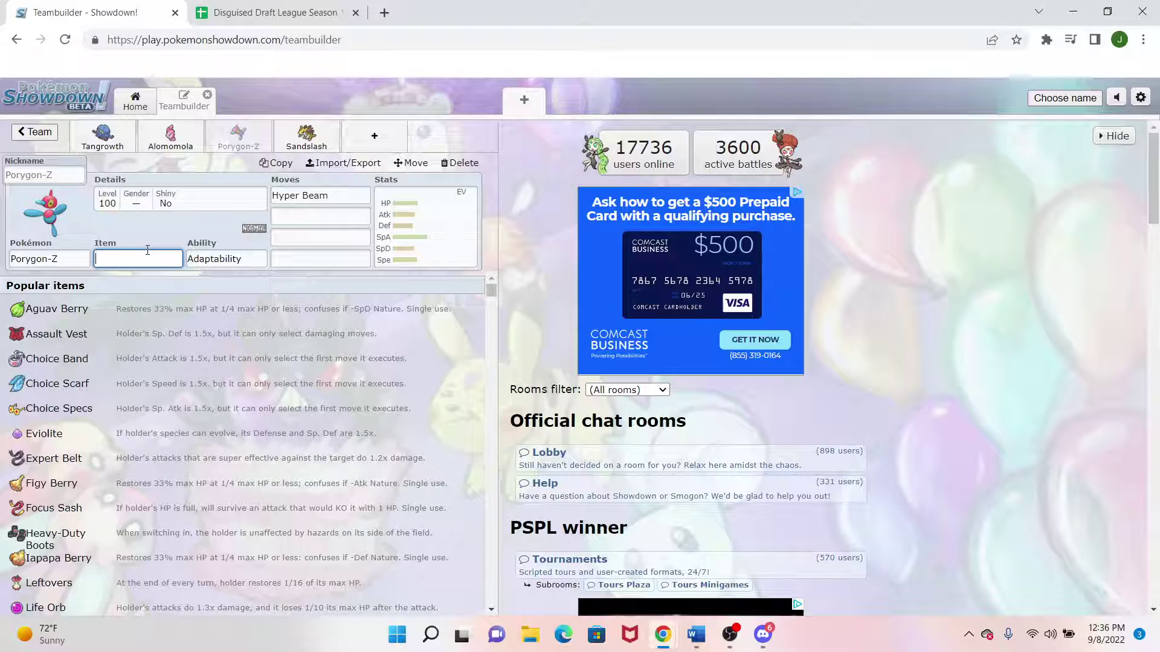
{"action": "type", "text": "choi"}
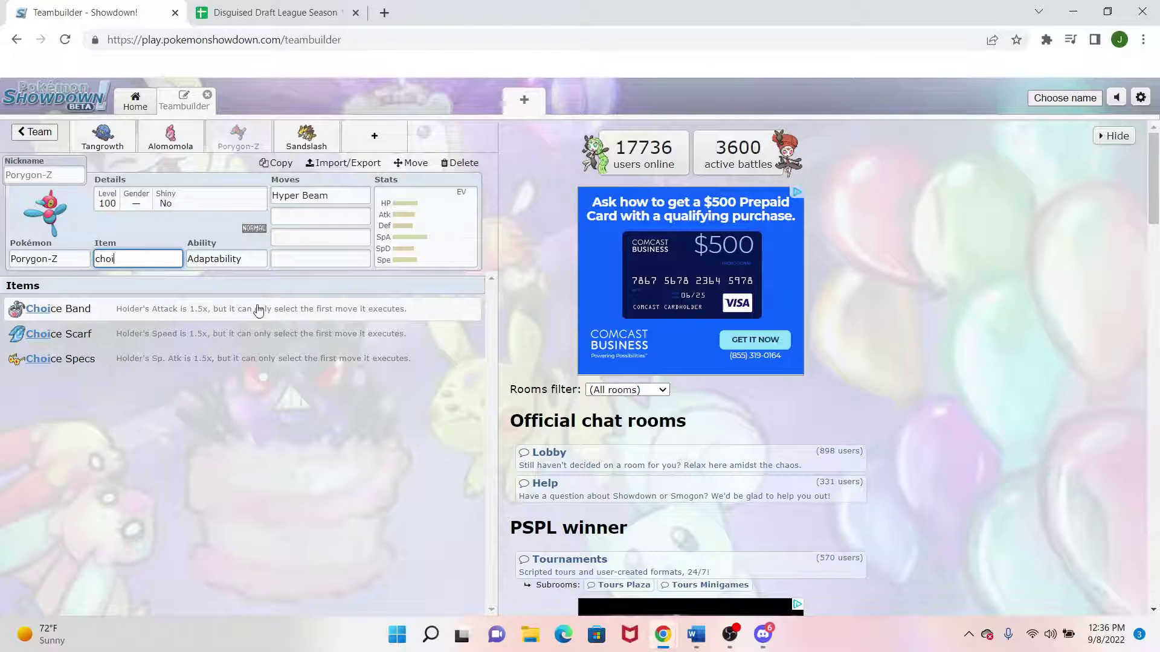
{"action": "left_click", "coordinate": [248, 358]}
Step: Replace Hyper Beam with Ice Beam as Porygon-Z's first move
{"action": "left_click", "coordinate": [354, 194]}
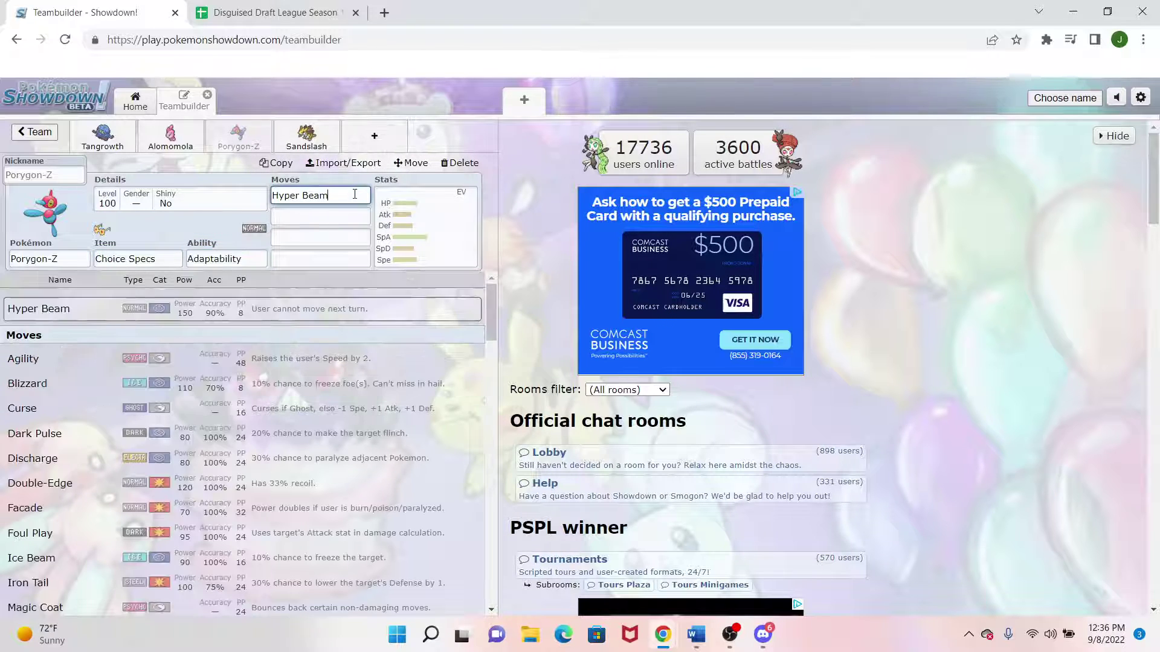
{"action": "key", "text": "BackSpace"}
{"action": "key", "text": "BackSpace"}
{"action": "key", "text": "BackSpace"}
{"action": "key", "text": "BackSpace"}
{"action": "key", "text": "BackSpace"}
{"action": "key", "text": "BackSpace"}
{"action": "key", "text": "BackSpace"}
{"action": "key", "text": "BackSpace"}
{"action": "key", "text": "BackSpace"}
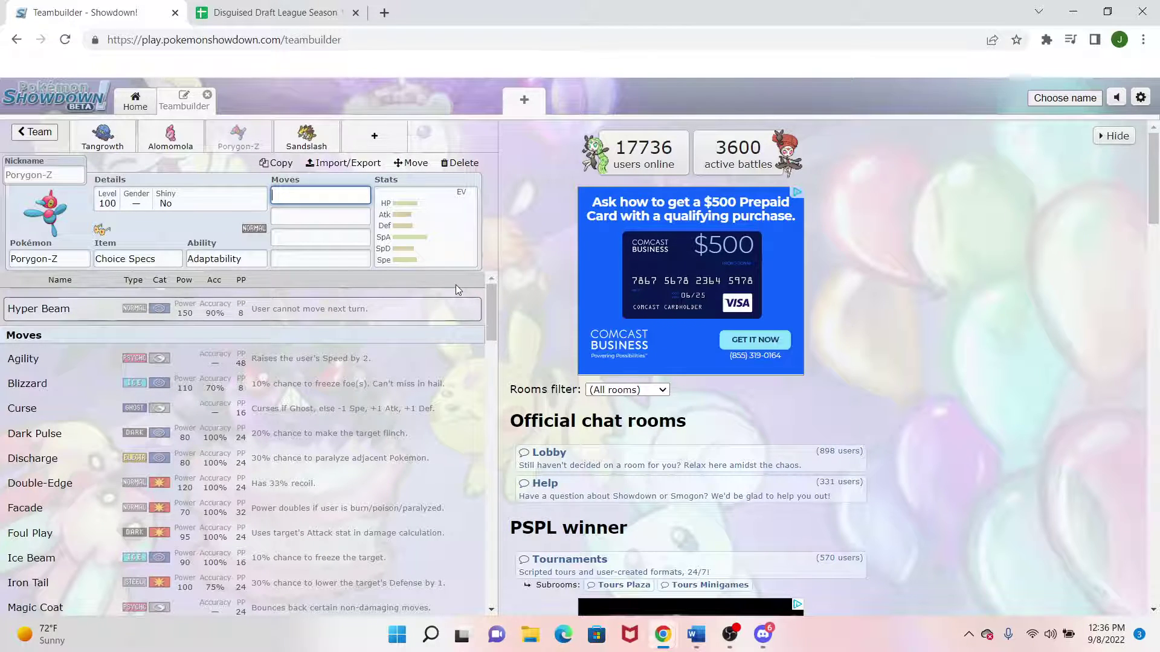
{"action": "type", "text": "tri"}
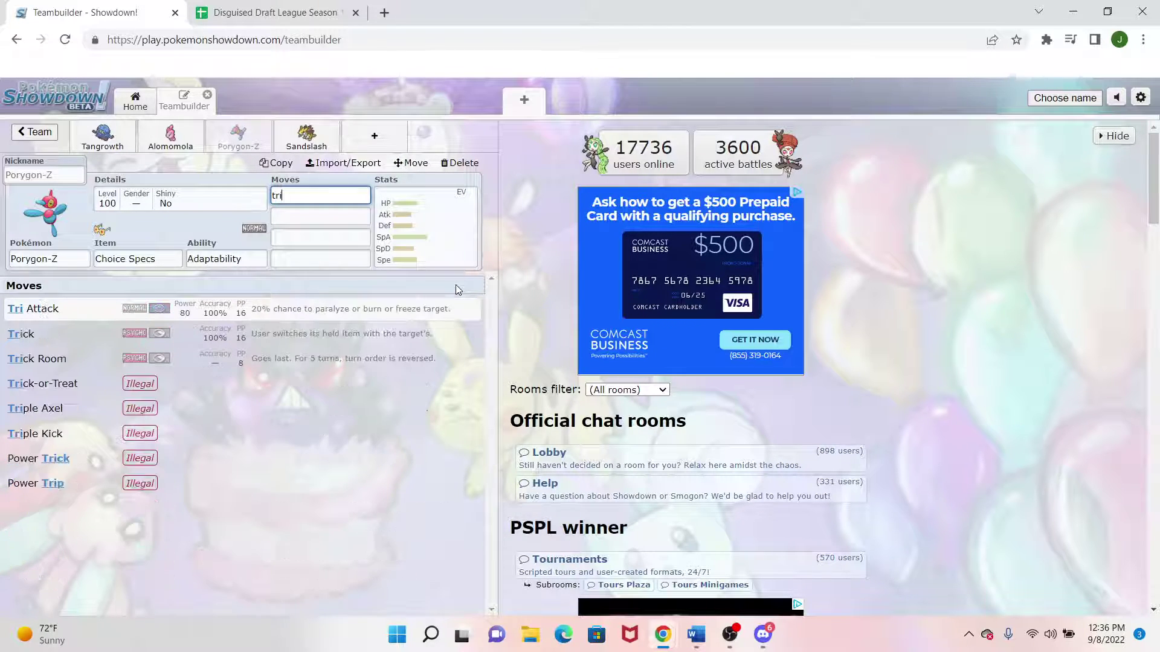
{"action": "key", "text": "BackSpace"}
{"action": "key", "text": "BackSpace"}
{"action": "key", "text": "BackSpace"}
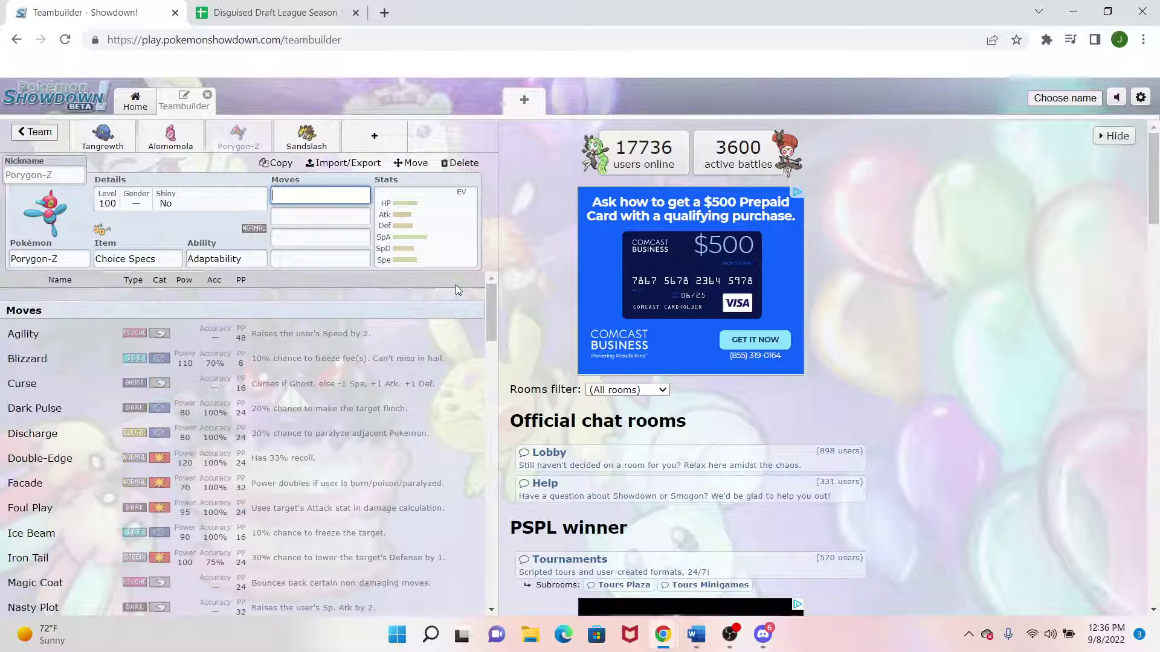
{"action": "type", "text": "hy"}
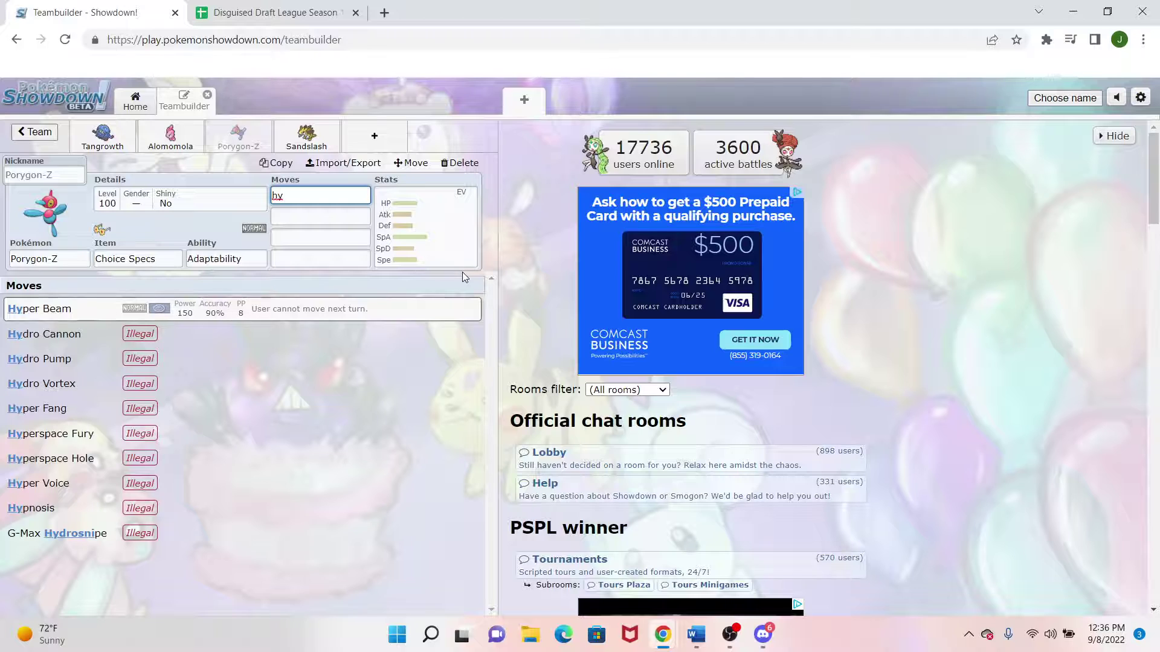
{"action": "type", "text": "per"}
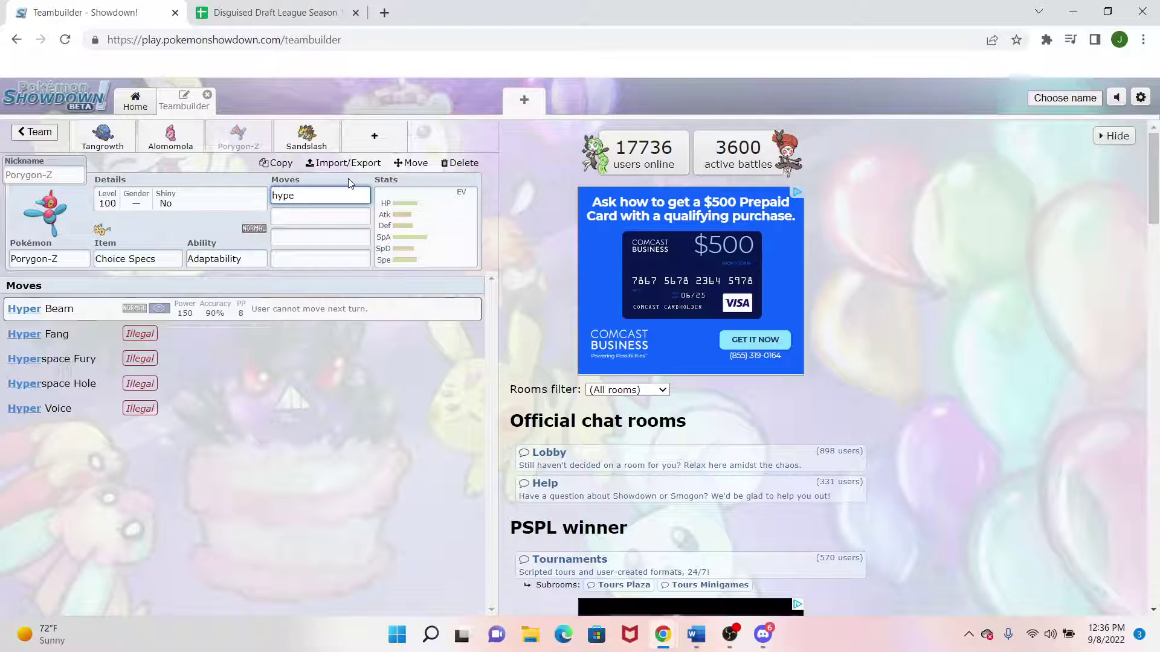
{"action": "key", "text": "BackSpace"}
{"action": "key", "text": "BackSpace"}
{"action": "key", "text": "BackSpace"}
{"action": "key", "text": "BackSpace"}
{"action": "key", "text": "BackSpace"}
{"action": "type", "text": "ice"}
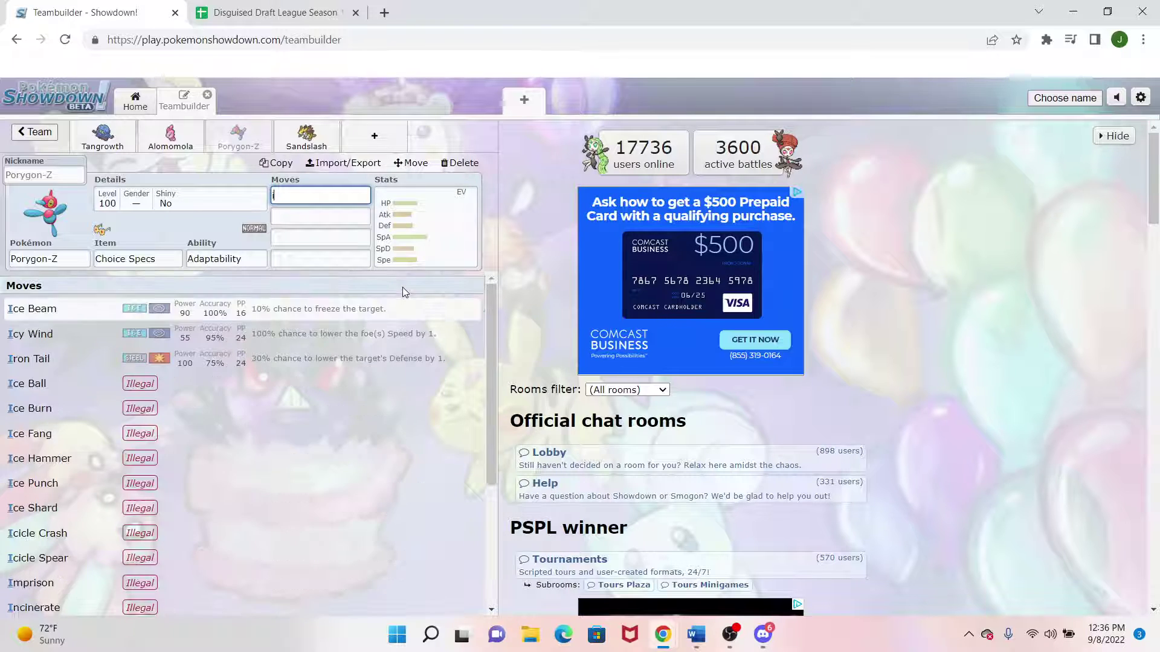
{"action": "left_click", "coordinate": [355, 210]}
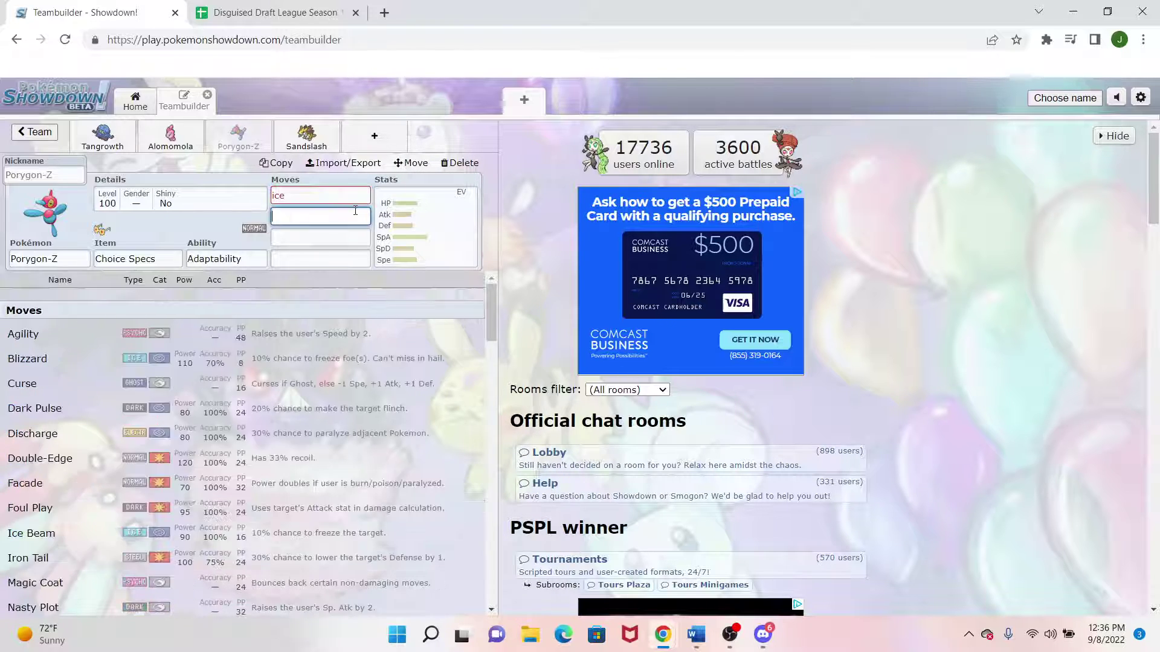
{"action": "left_click", "coordinate": [353, 202]}
{"action": "type", "text": "bea"}
{"action": "left_click", "coordinate": [339, 309]}
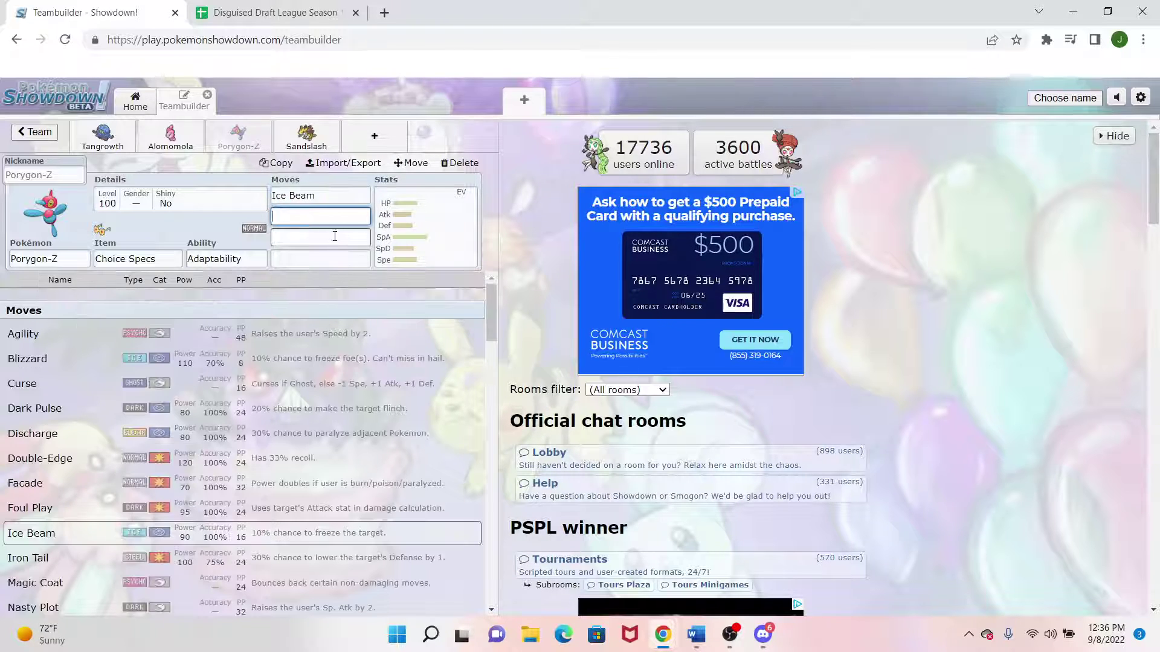
Step: Set Thunderbolt as Porygon-Z's second move
{"action": "type", "text": "tho"}
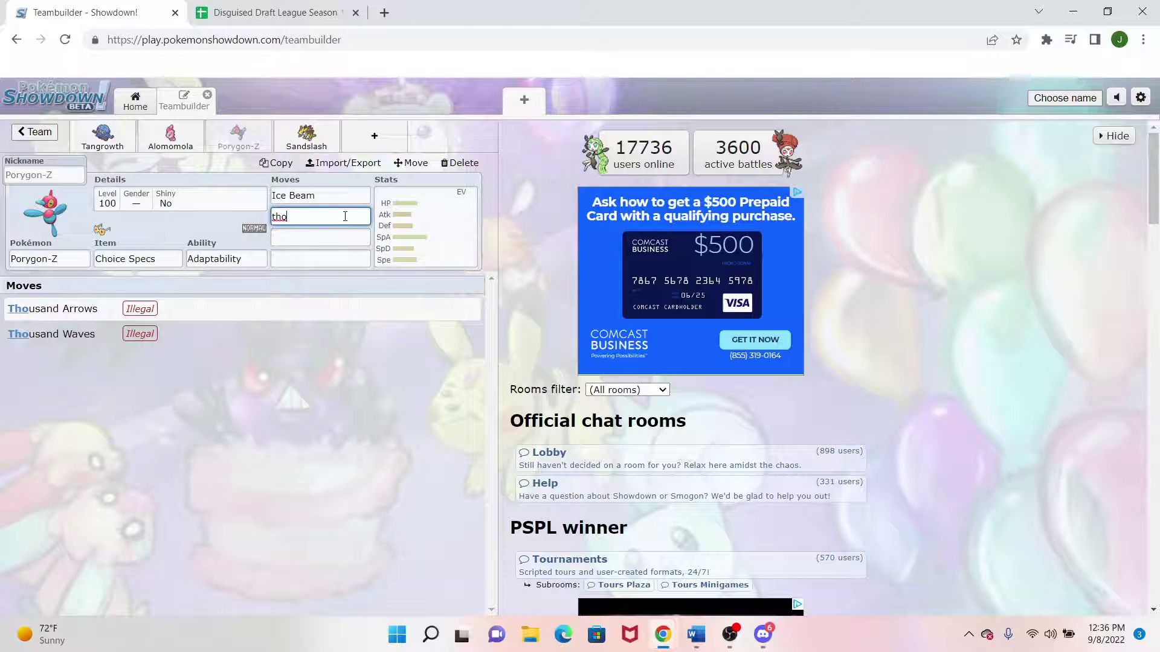
{"action": "key", "text": "BackSpace"}
{"action": "type", "text": "und"}
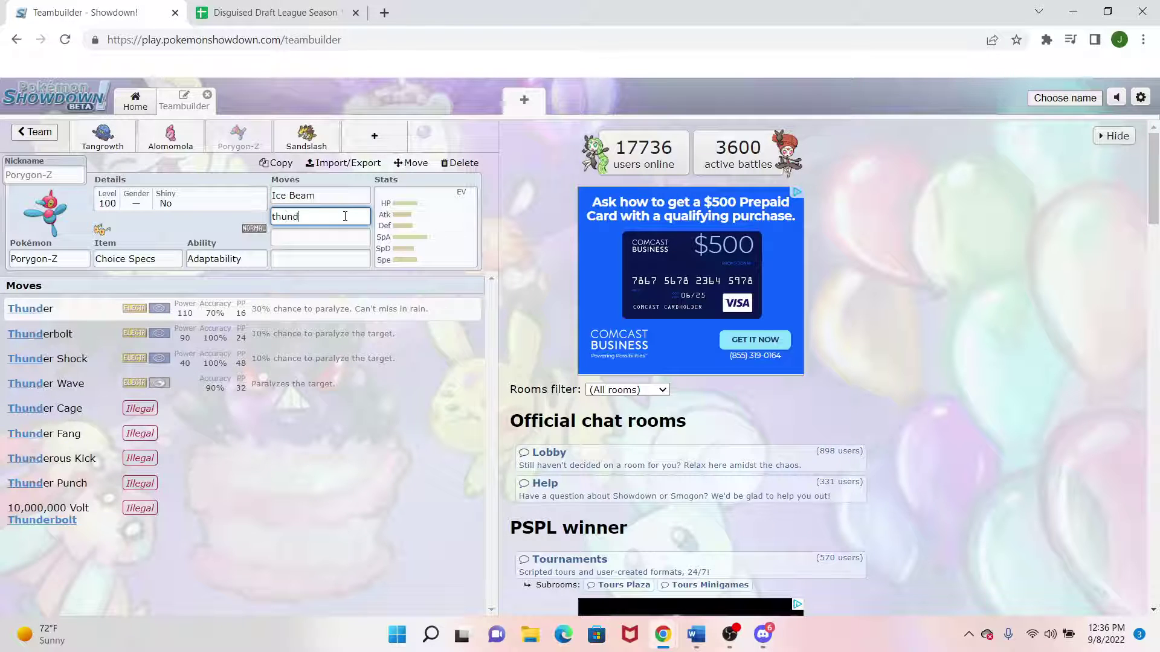
{"action": "left_click", "coordinate": [314, 333]}
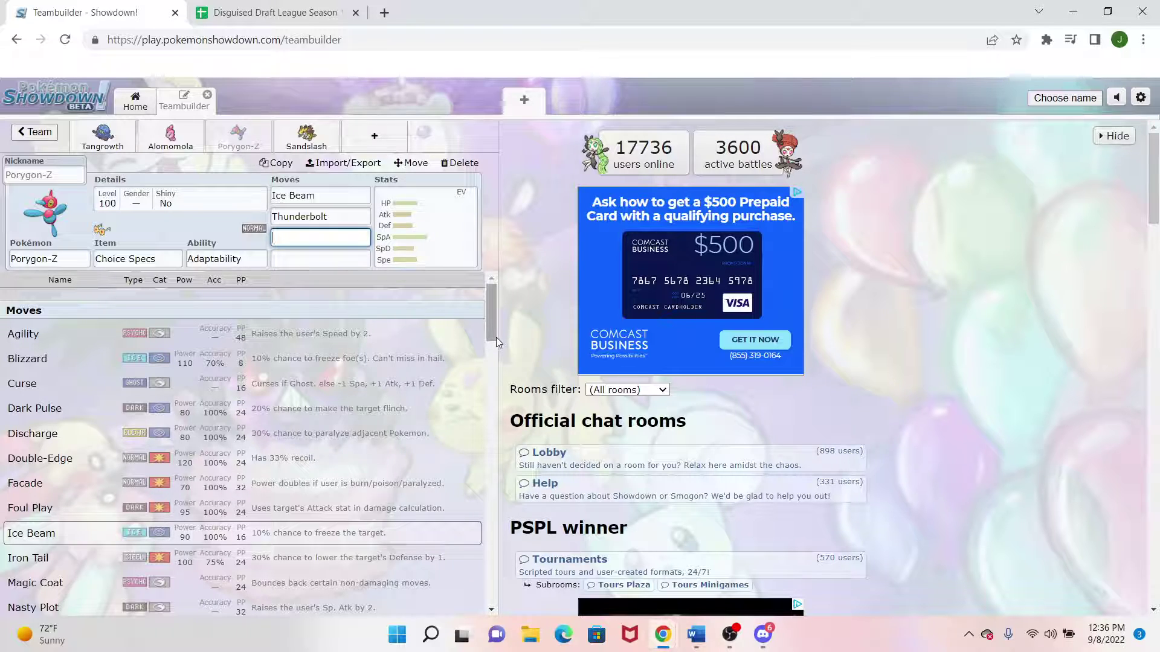
Step: After checking Porygon-Z's stat spread, erase Choice Specs from its item slot
{"action": "left_click_drag", "start_coordinate": [496, 337], "coordinate": [490, 384]}
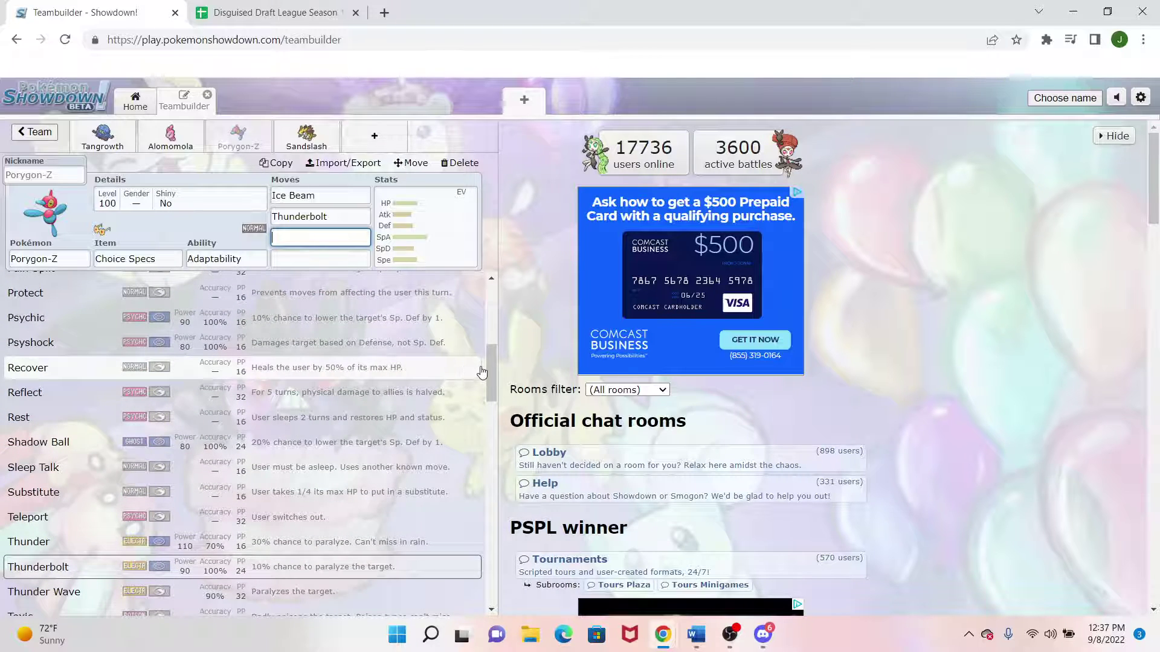
{"action": "left_click_drag", "start_coordinate": [496, 364], "coordinate": [500, 384]}
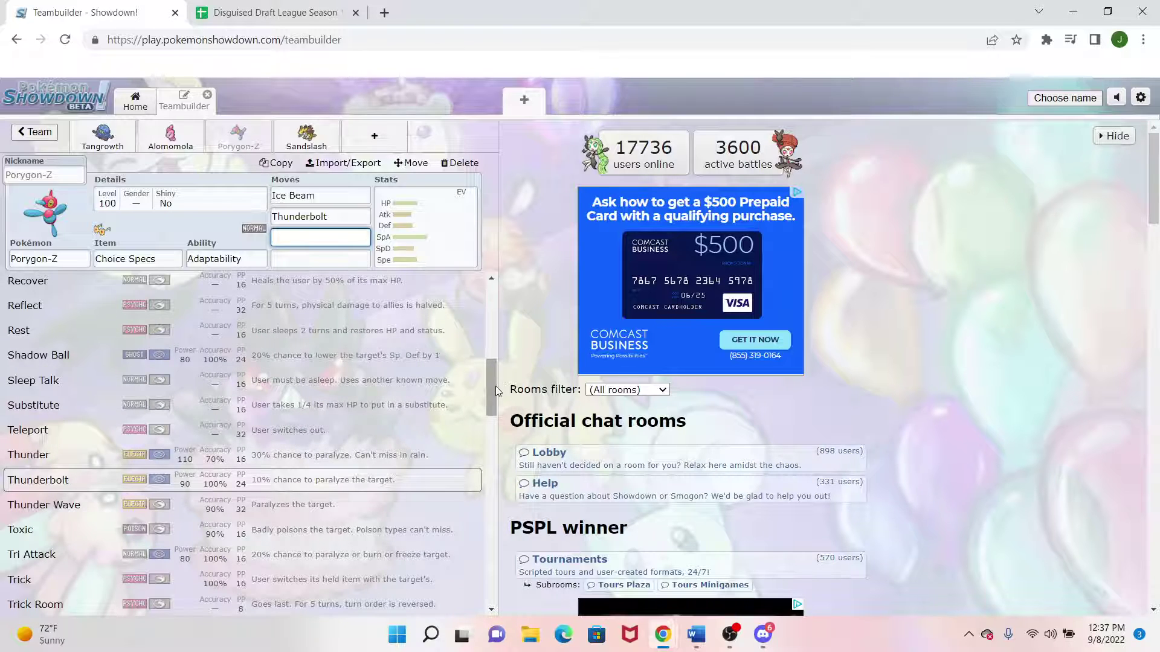
{"action": "scroll", "coordinate": [495, 386], "scroll_direction": "down", "scroll_amount": 1}
{"action": "scroll", "coordinate": [502, 406], "scroll_direction": "down", "scroll_amount": 1}
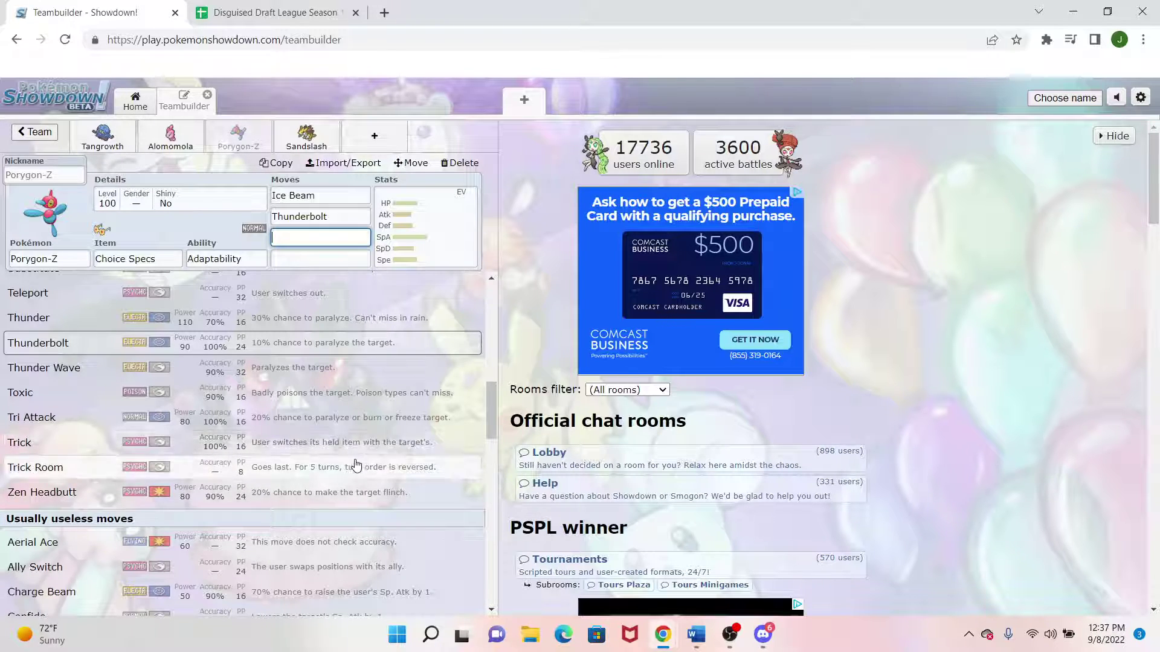
{"action": "left_click", "coordinate": [426, 209]}
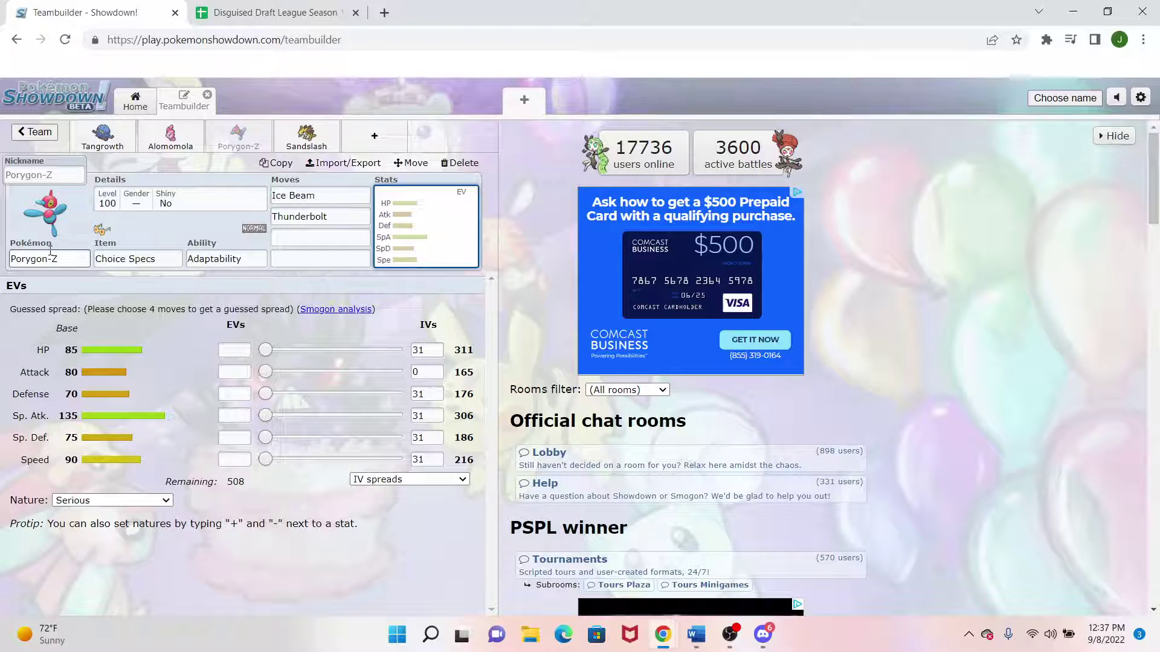
{"action": "left_click", "coordinate": [154, 265]}
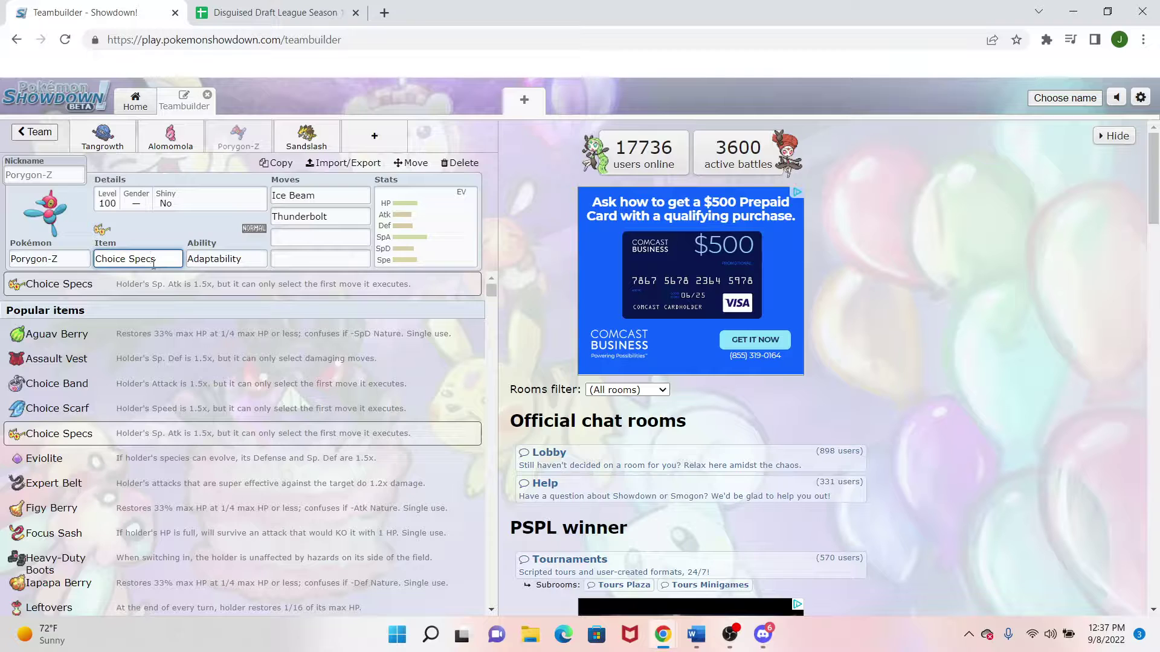
{"action": "key", "text": "BackSpace"}
{"action": "key", "text": "BackSpace"}
{"action": "key", "text": "BackSpace"}
{"action": "key", "text": "BackSpace"}
{"action": "key", "text": "BackSpace"}
{"action": "key", "text": "BackSpace"}
{"action": "key", "text": "BackSpace"}
{"action": "key", "text": "BackSpace"}
{"action": "key", "text": "BackSpace"}
{"action": "key", "text": "BackSpace"}
{"action": "key", "text": "BackSpace"}
{"action": "key", "text": "BackSpace"}
Step: Open Sandslash's set and view its EV/IV spread showing Sand Veil and Serious nature
{"action": "left_click", "coordinate": [295, 139]}
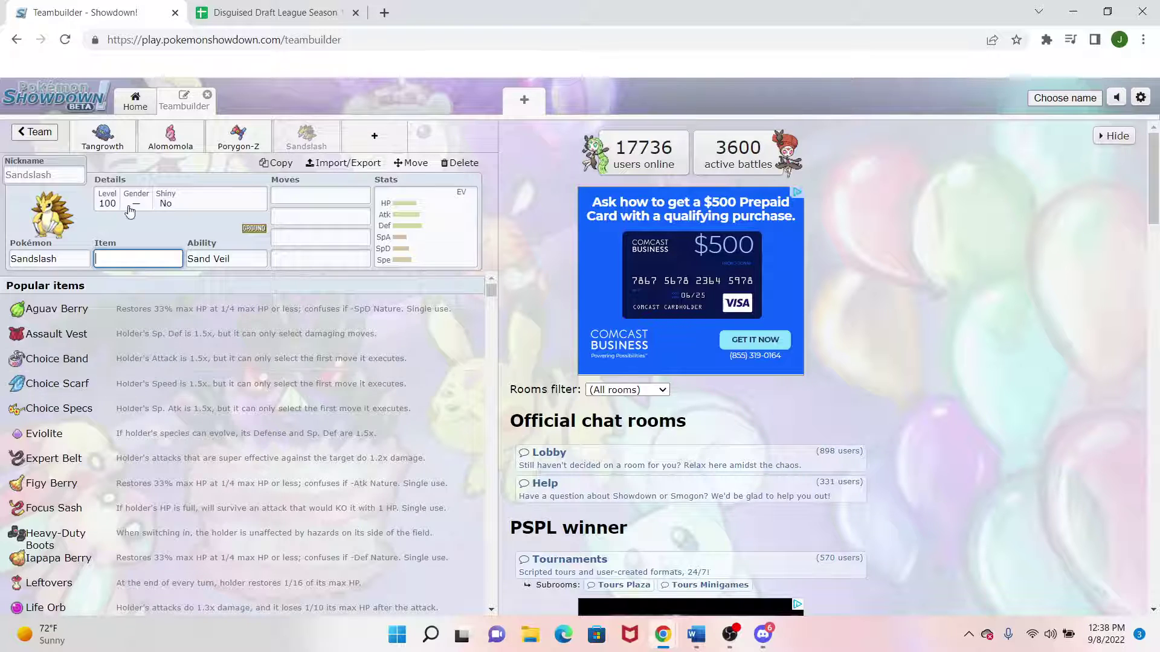
{"action": "left_click", "coordinate": [425, 252]}
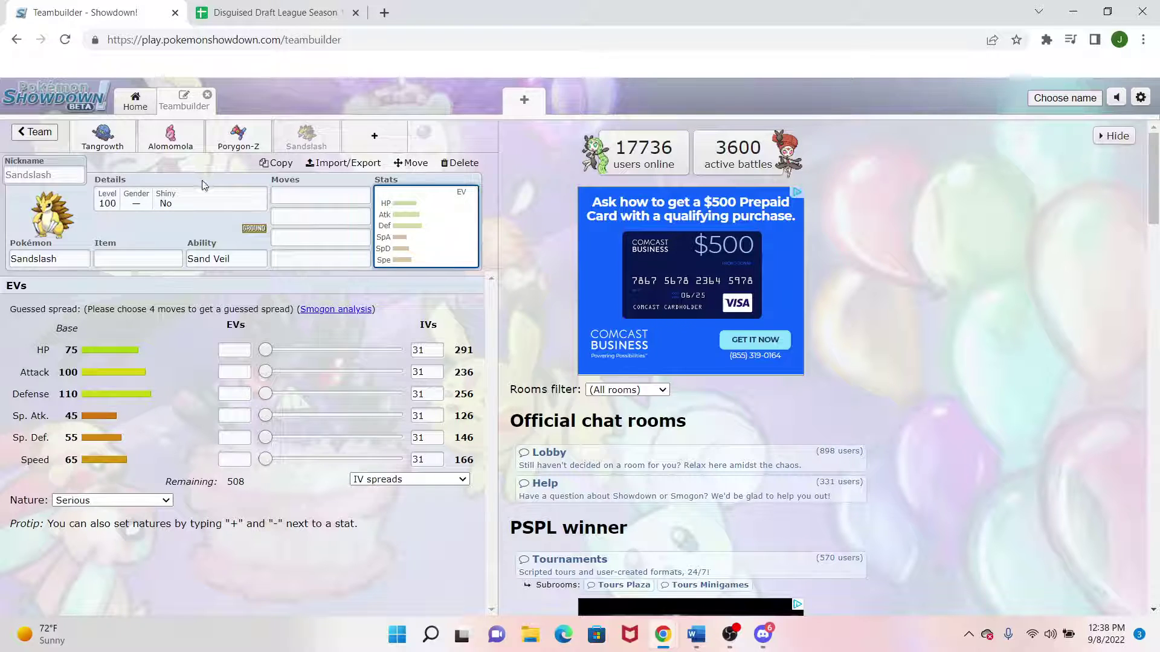
Step: Fill Sandslash's first three moves with Rapid Spin, Stealth Rock and Spikes
{"action": "left_click", "coordinate": [309, 195]}
{"action": "type", "text": "rapid"}
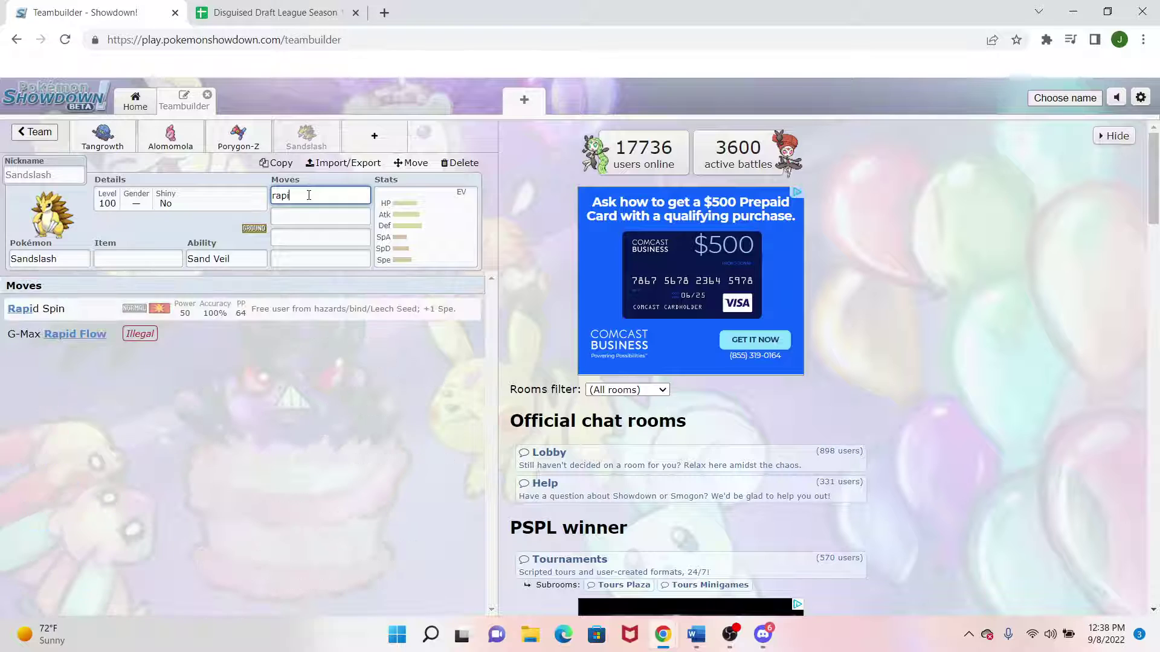
{"action": "key", "text": "Return"}
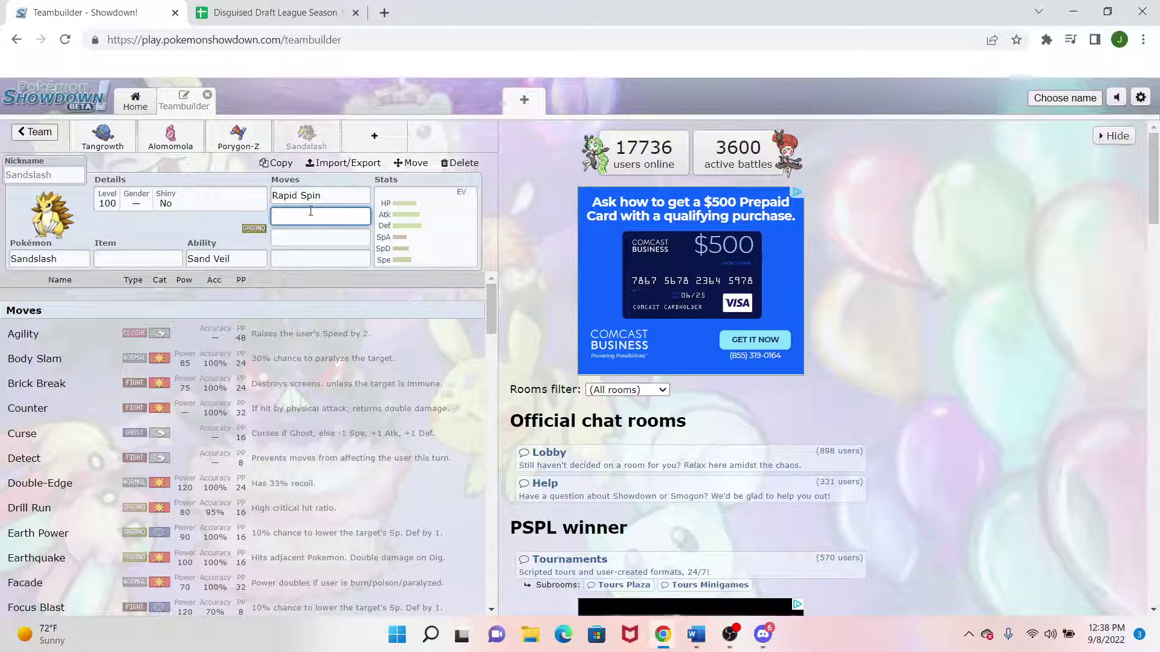
{"action": "type", "text": "ste"}
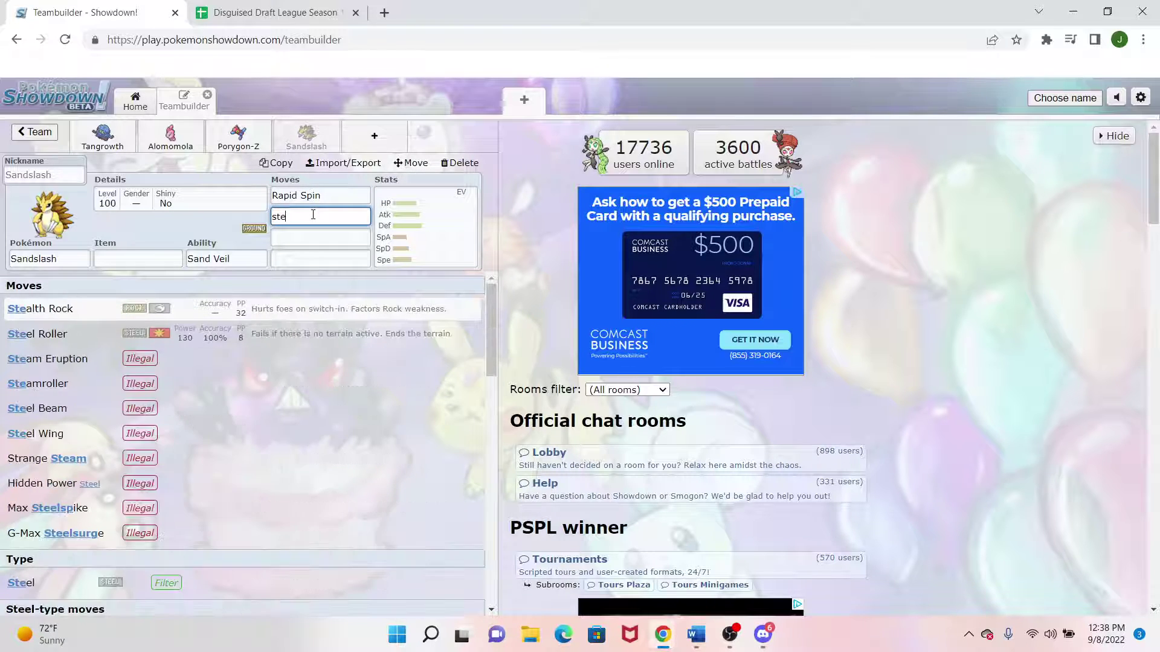
{"action": "left_click", "coordinate": [314, 311]}
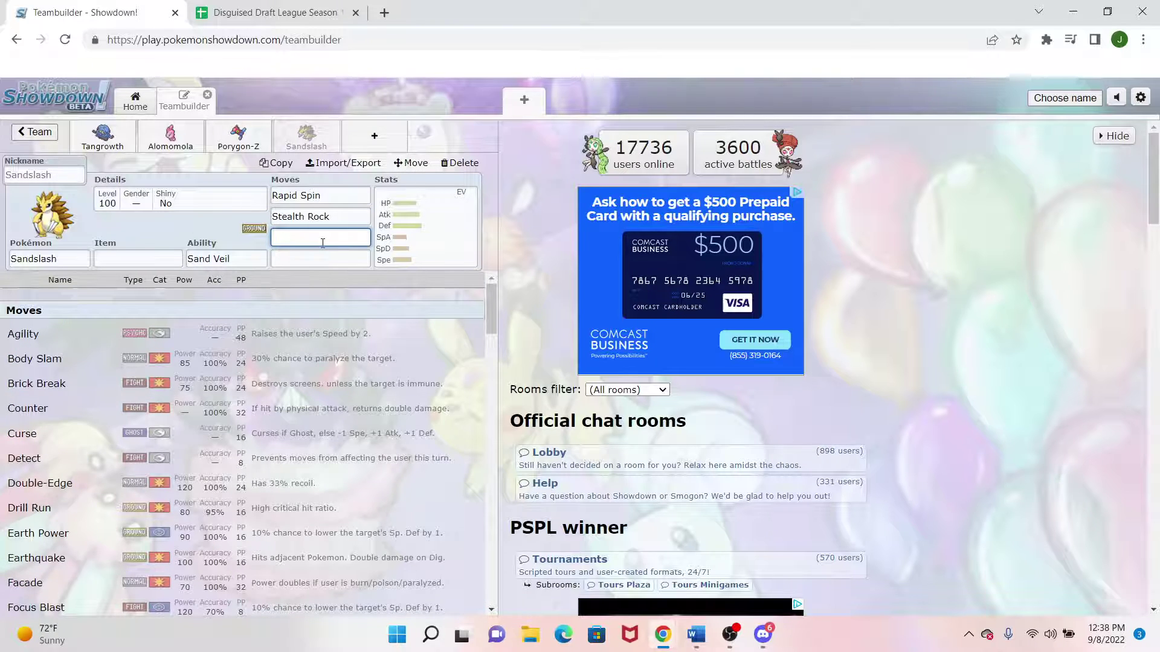
{"action": "type", "text": "spi"}
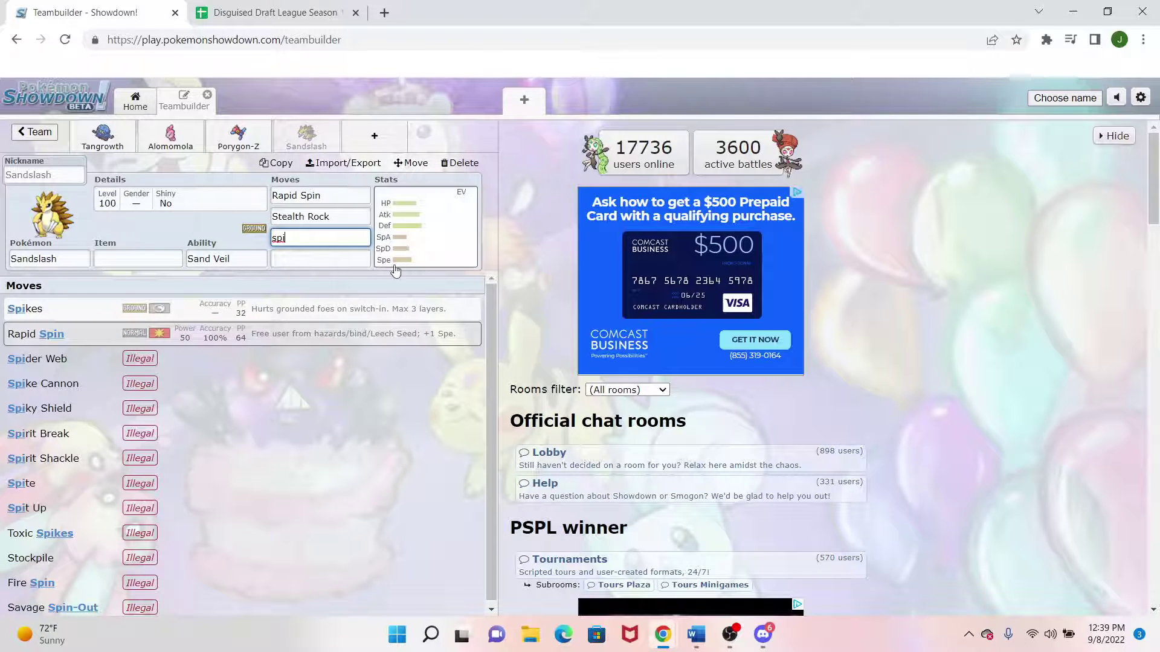
{"action": "left_click", "coordinate": [387, 298]}
{"action": "left_click", "coordinate": [387, 299]}
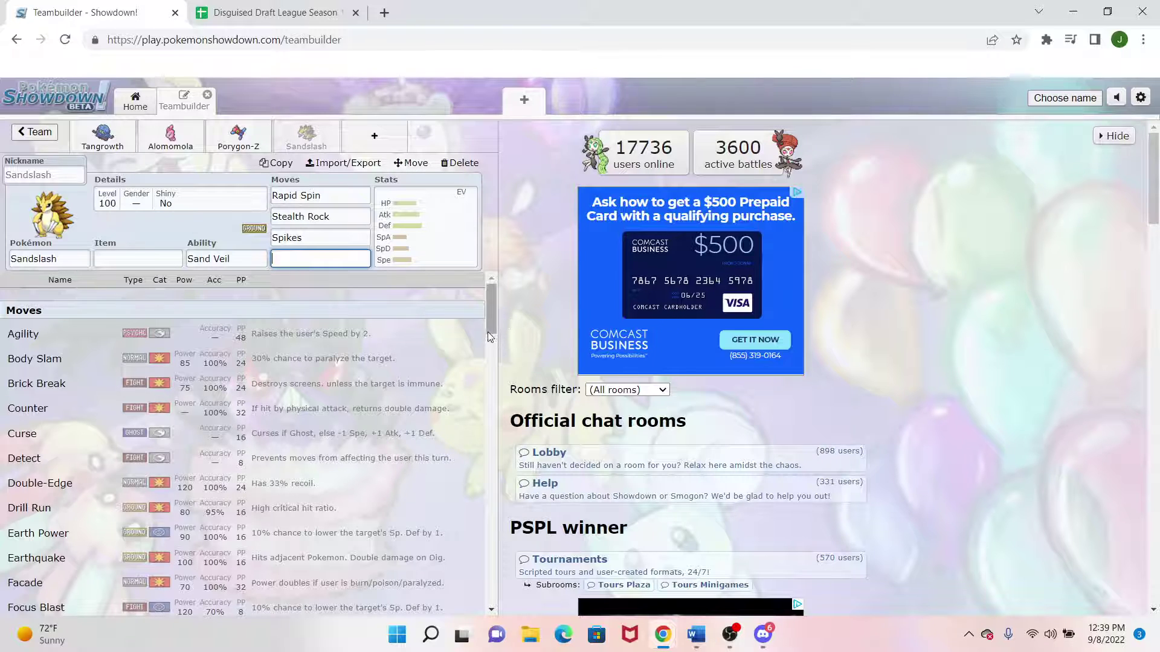
{"action": "left_click_drag", "start_coordinate": [491, 326], "coordinate": [491, 425]}
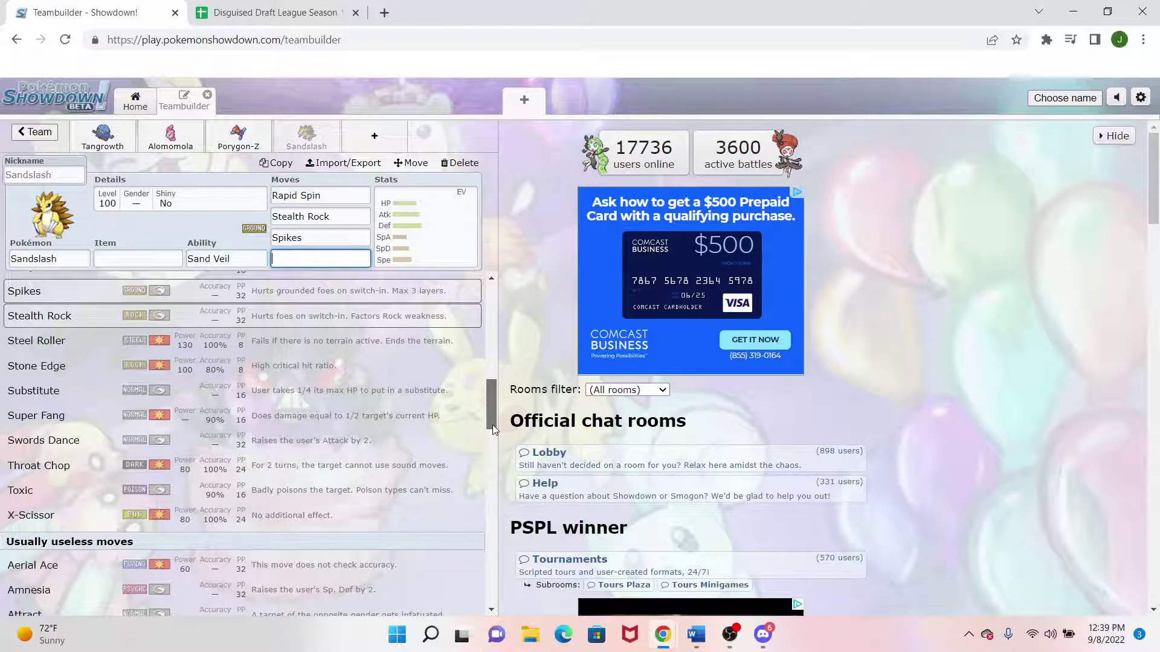
{"action": "left_click_drag", "start_coordinate": [491, 425], "coordinate": [514, 293]}
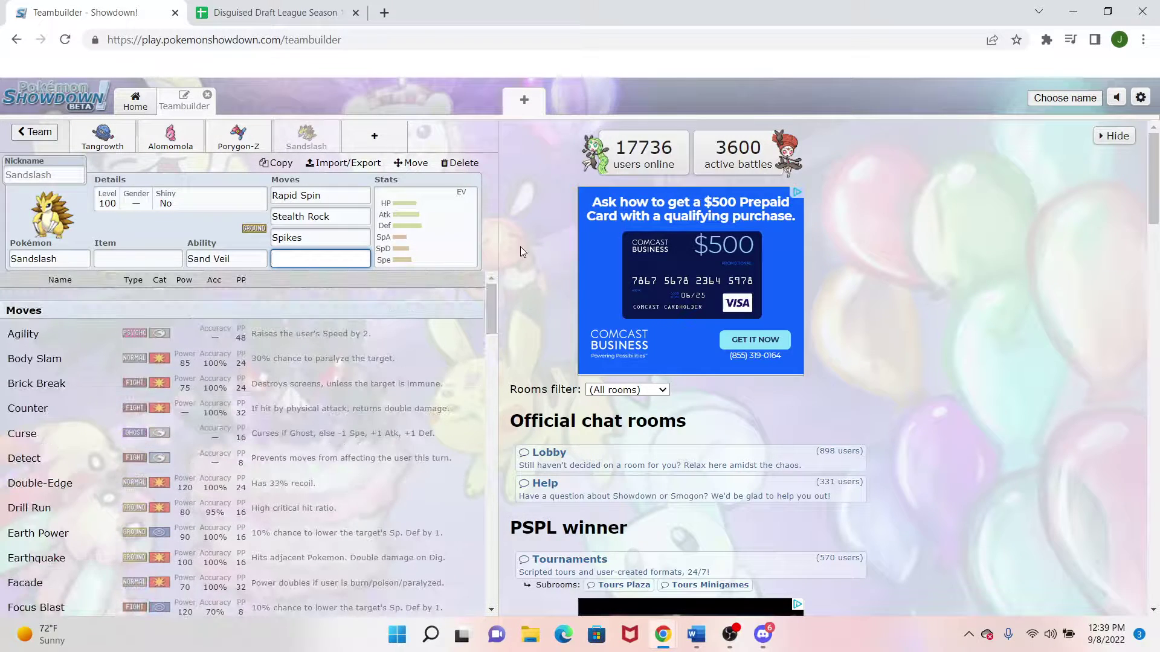
{"action": "left_click", "coordinate": [438, 230]}
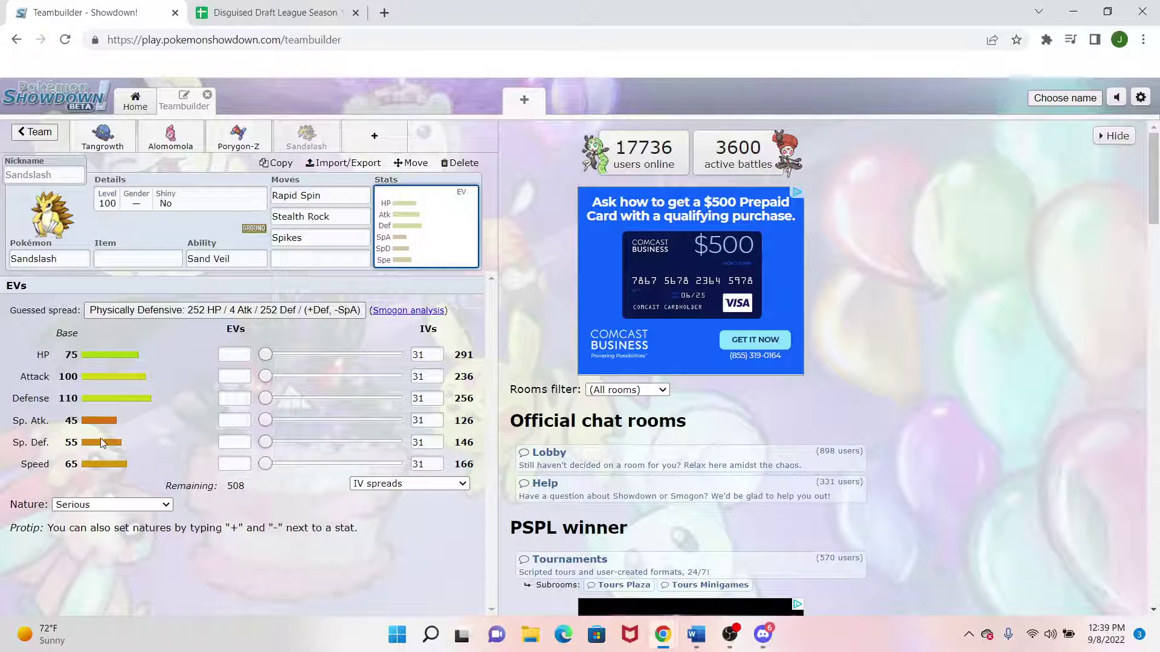
Step: Mark Sandslash's Speed with a minus and set its Speed IV to 0
{"action": "left_click", "coordinate": [236, 464]}
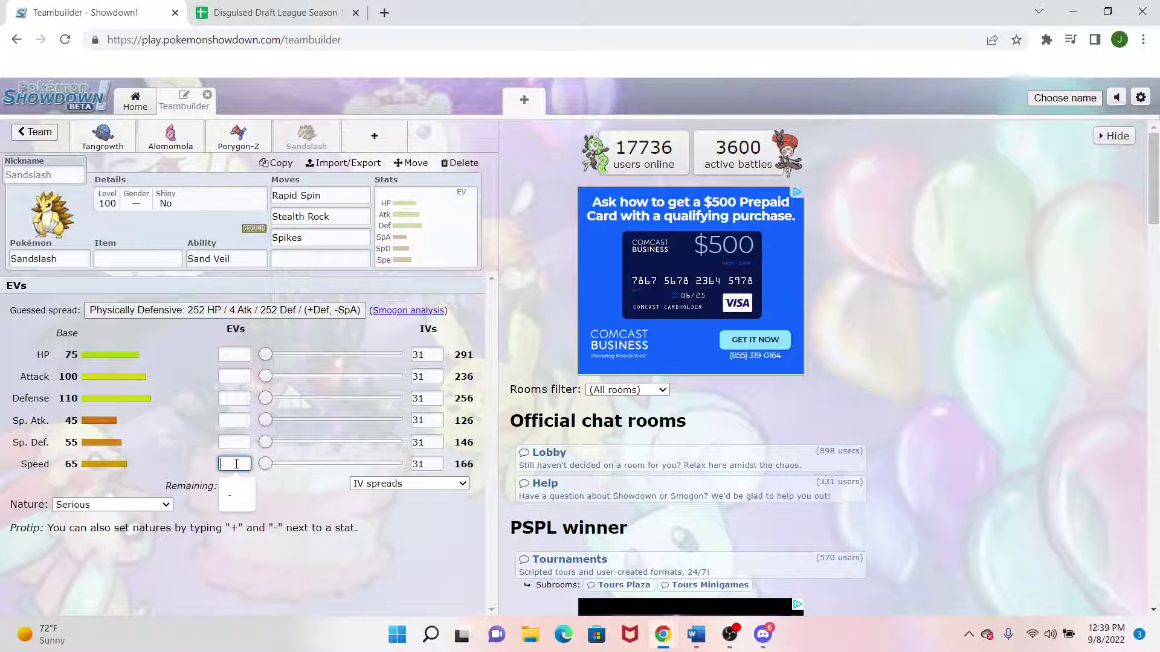
{"action": "type", "text": "-"}
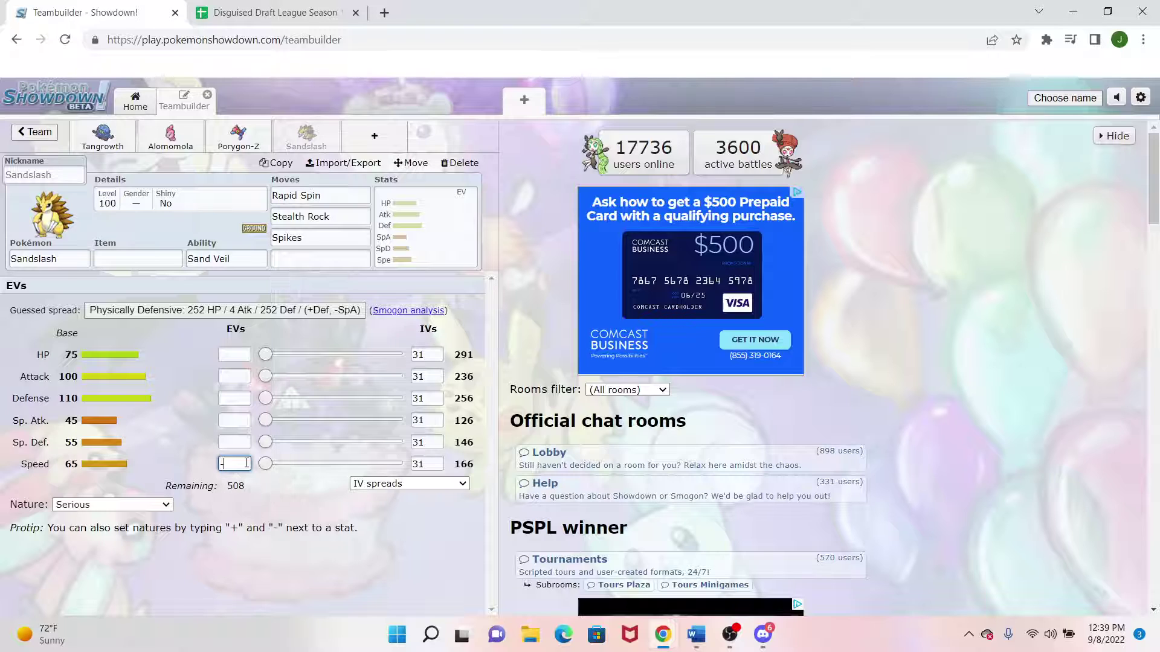
{"action": "left_click", "coordinate": [436, 468]}
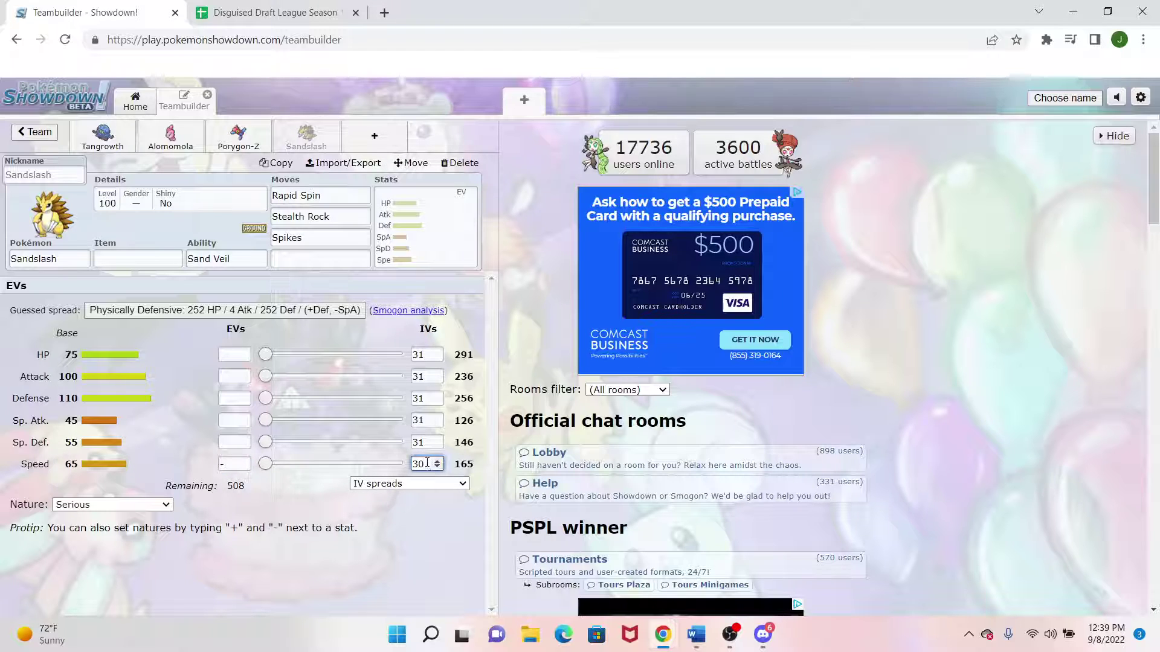
{"action": "key", "text": "BackSpace"}
{"action": "key", "text": "BackSpace"}
{"action": "type", "text": "0"}
{"action": "left_click", "coordinate": [413, 231]}
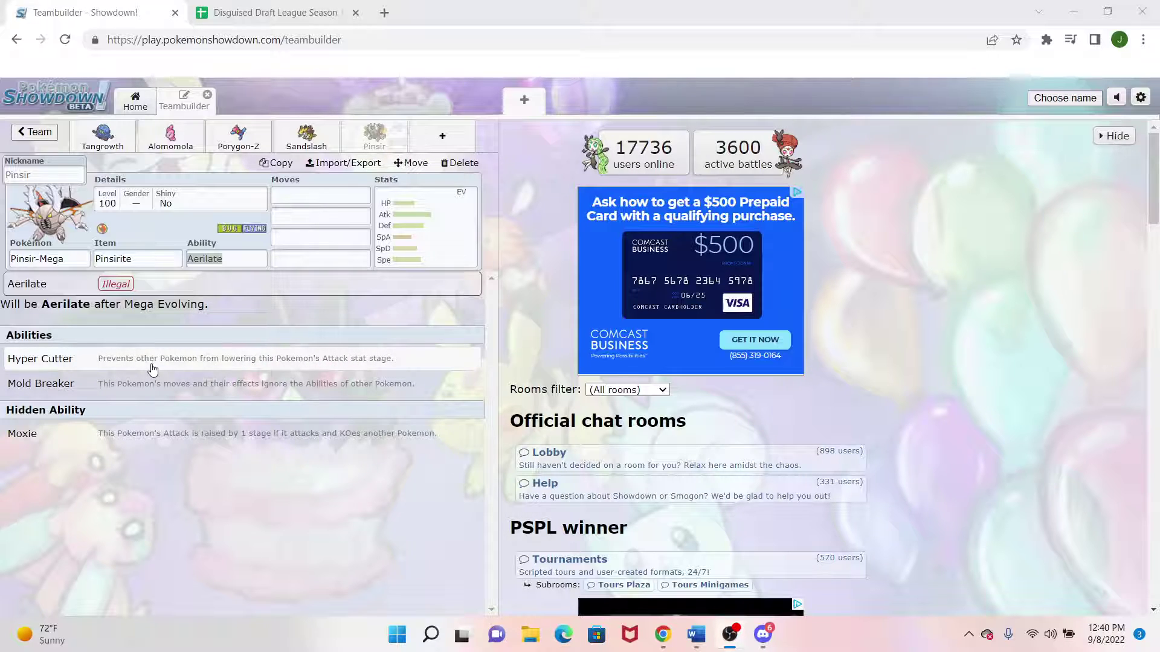
Step: Return to the All teams list, now showing LA Electivires and Disguised Draft League(DDL)
{"action": "left_click", "coordinate": [42, 132]}
{"action": "left_click", "coordinate": [42, 132]}
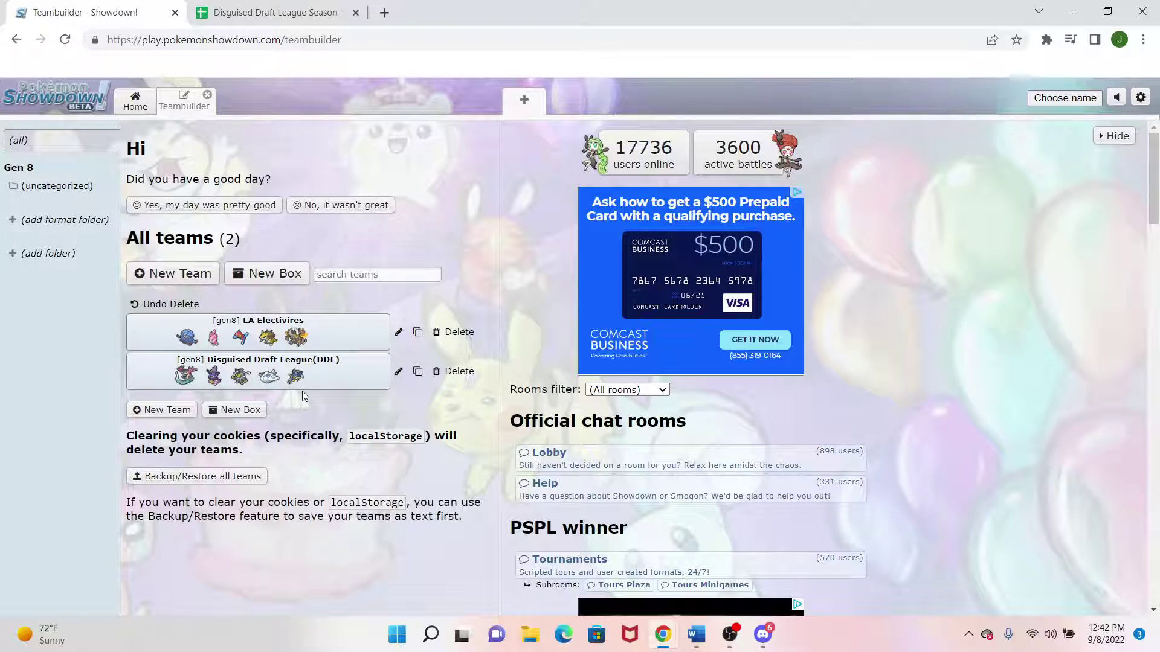
Step: Open LA Electivires and show Pinsir-Mega's stat spread: Serious nature, 31 IVs, 508 EVs remaining
{"action": "left_click_drag", "start_coordinate": [302, 390], "coordinate": [301, 412]}
{"action": "left_click", "coordinate": [290, 330]}
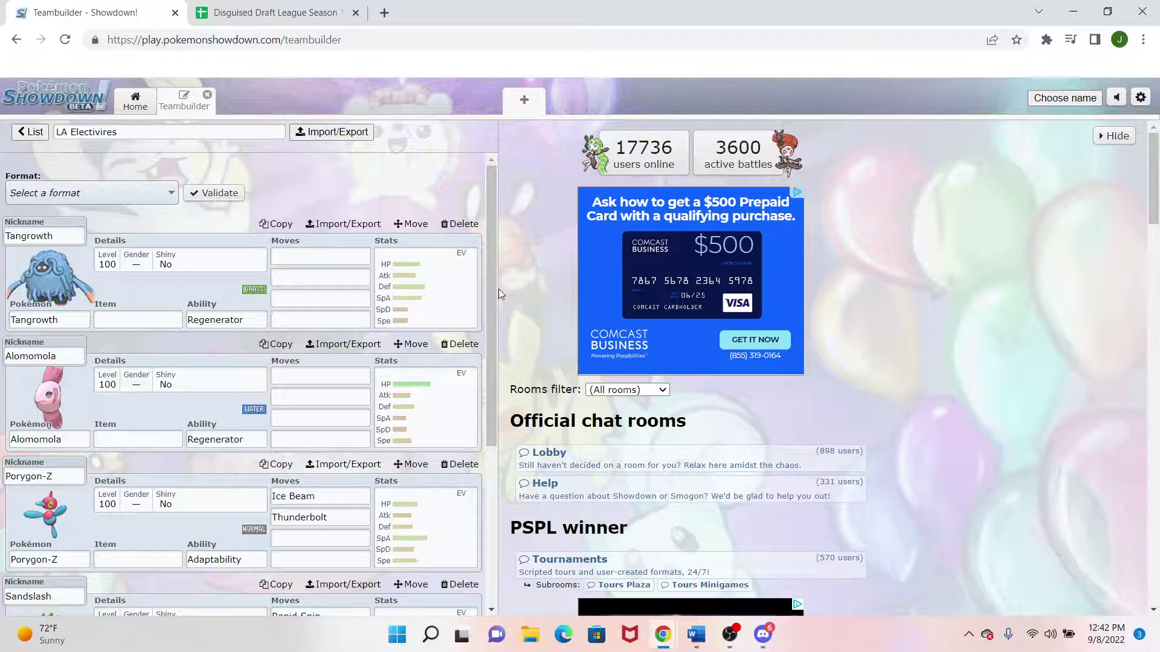
{"action": "scroll", "coordinate": [494, 286], "scroll_direction": "down", "scroll_amount": 5}
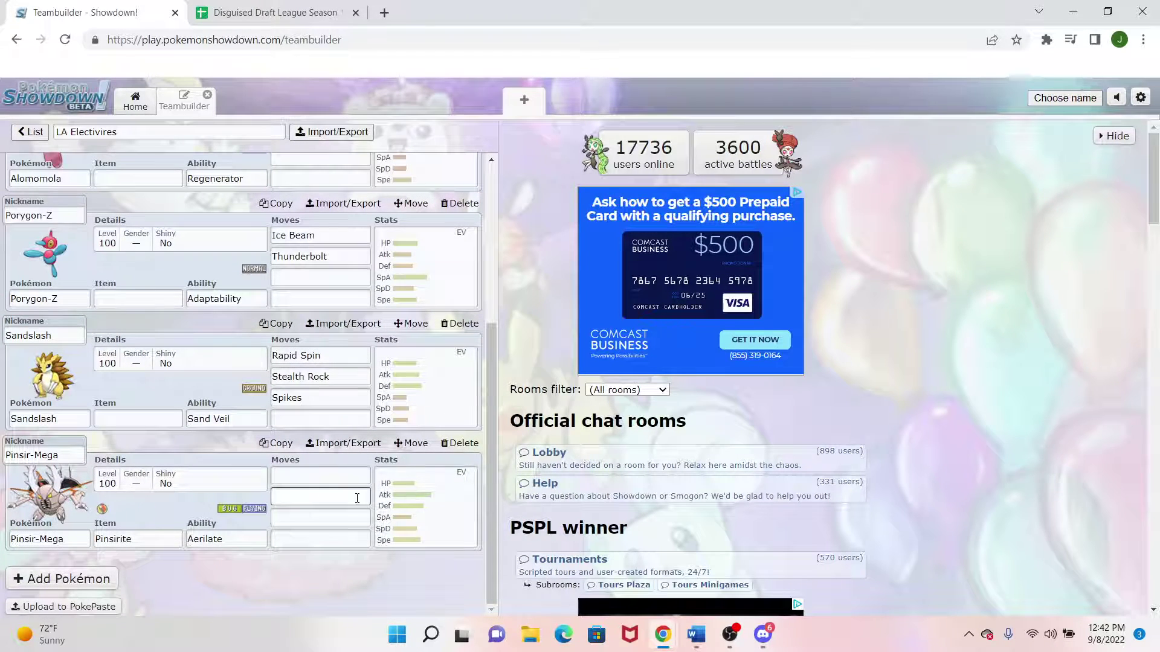
{"action": "left_click", "coordinate": [394, 499]}
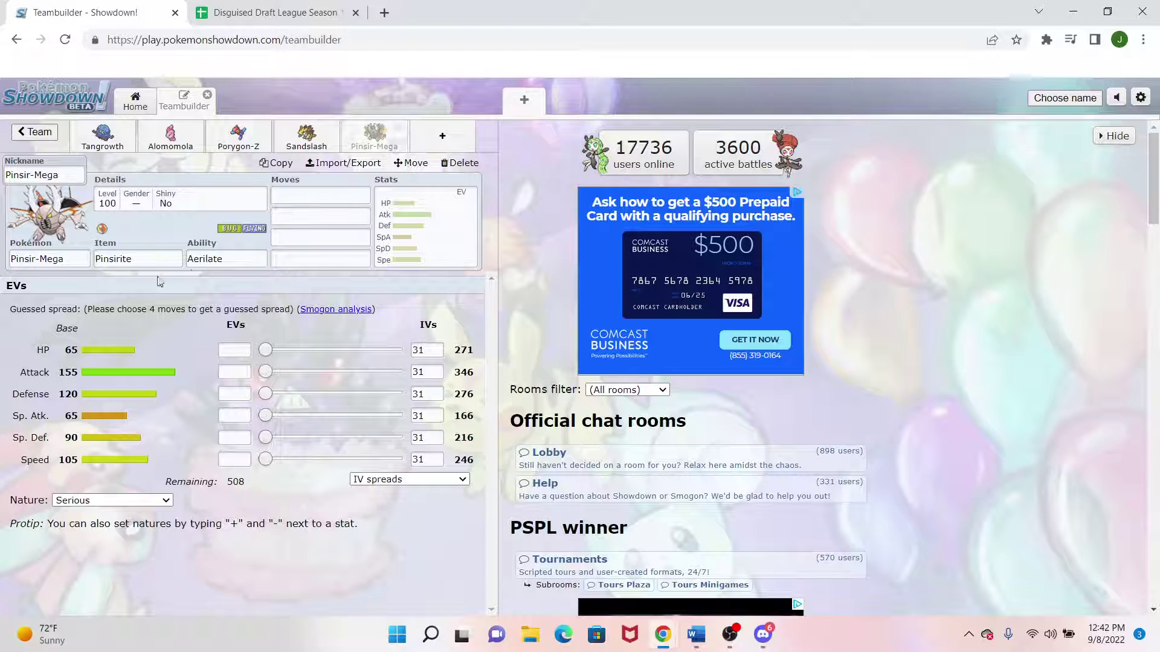
Step: Give Mega Pinsir Quick Attack as its first move and keep Aerilate as its ability
{"action": "left_click", "coordinate": [302, 195]}
{"action": "type", "text": "quick"}
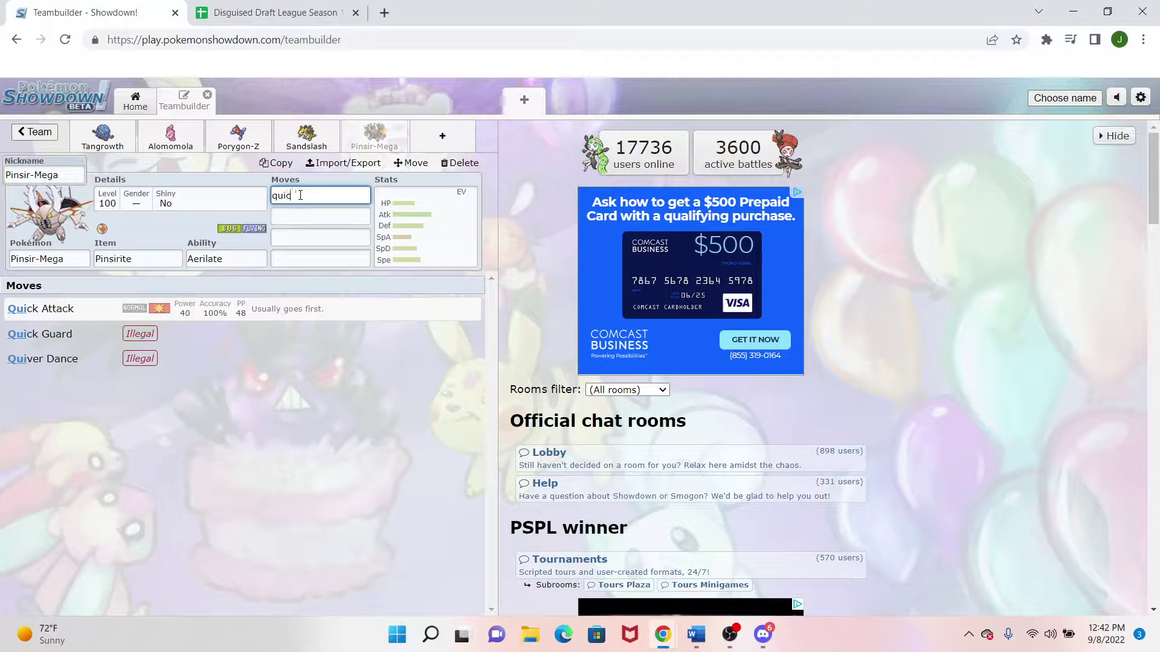
{"action": "left_click", "coordinate": [370, 314]}
{"action": "left_click", "coordinate": [324, 195]}
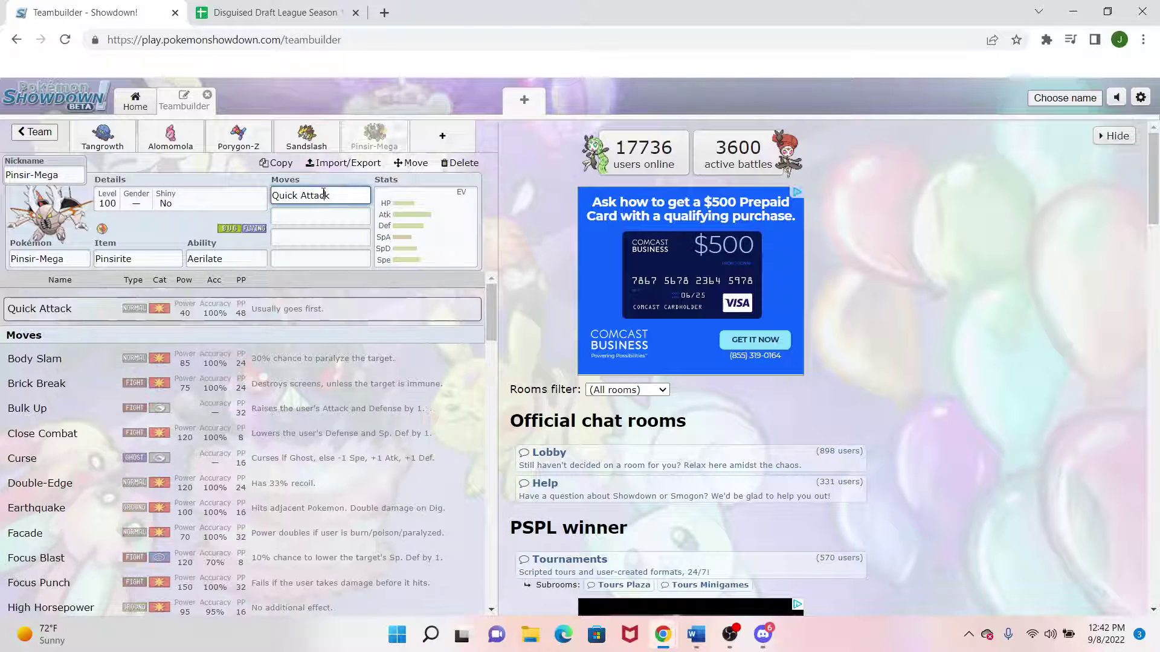
{"action": "left_click", "coordinate": [252, 264]}
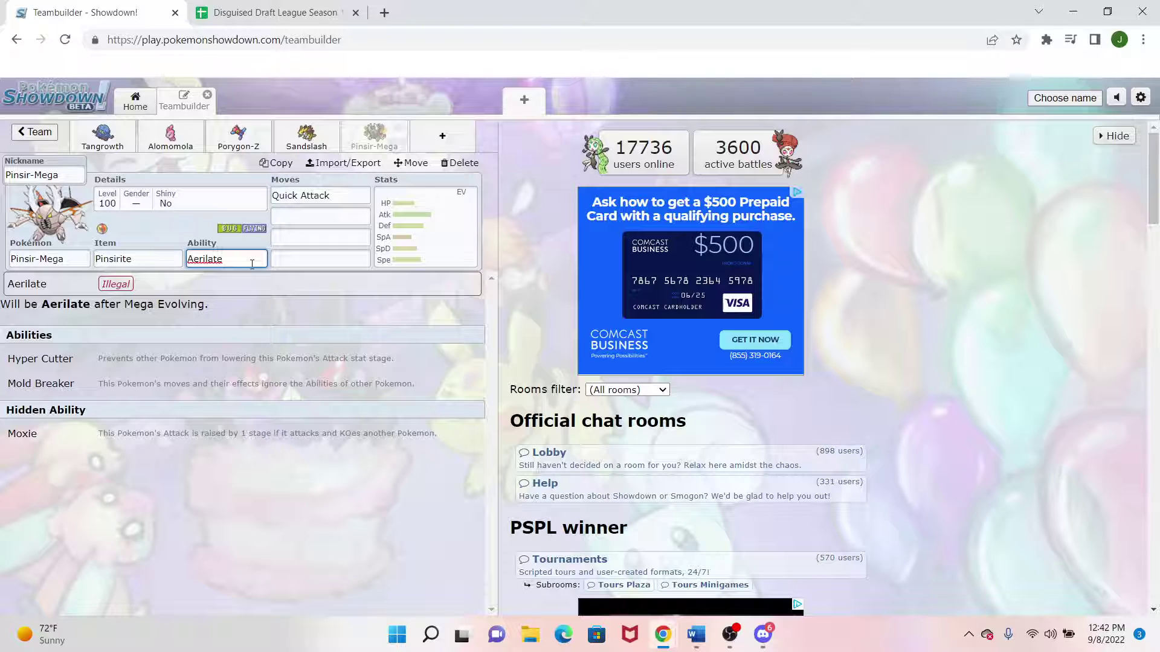
{"action": "left_click", "coordinate": [79, 290]}
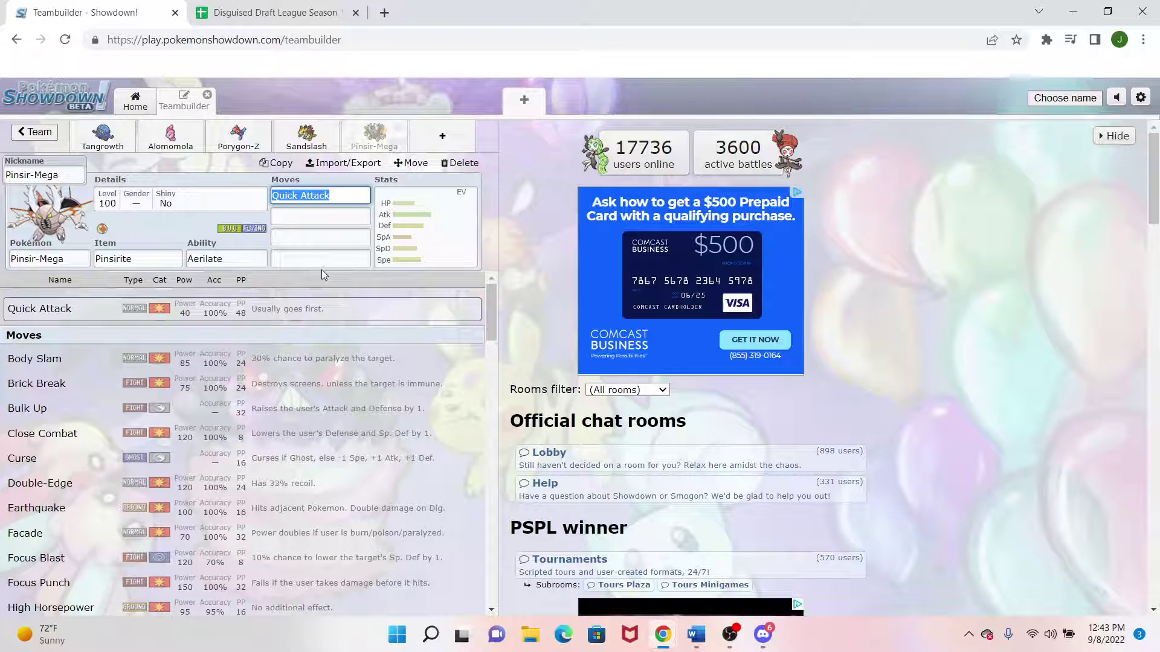
Step: Add Swords Dance and Bulk Up as Mega Pinsir's second and third moves
{"action": "left_click", "coordinate": [483, 309]}
{"action": "left_click_drag", "start_coordinate": [495, 326], "coordinate": [494, 397]}
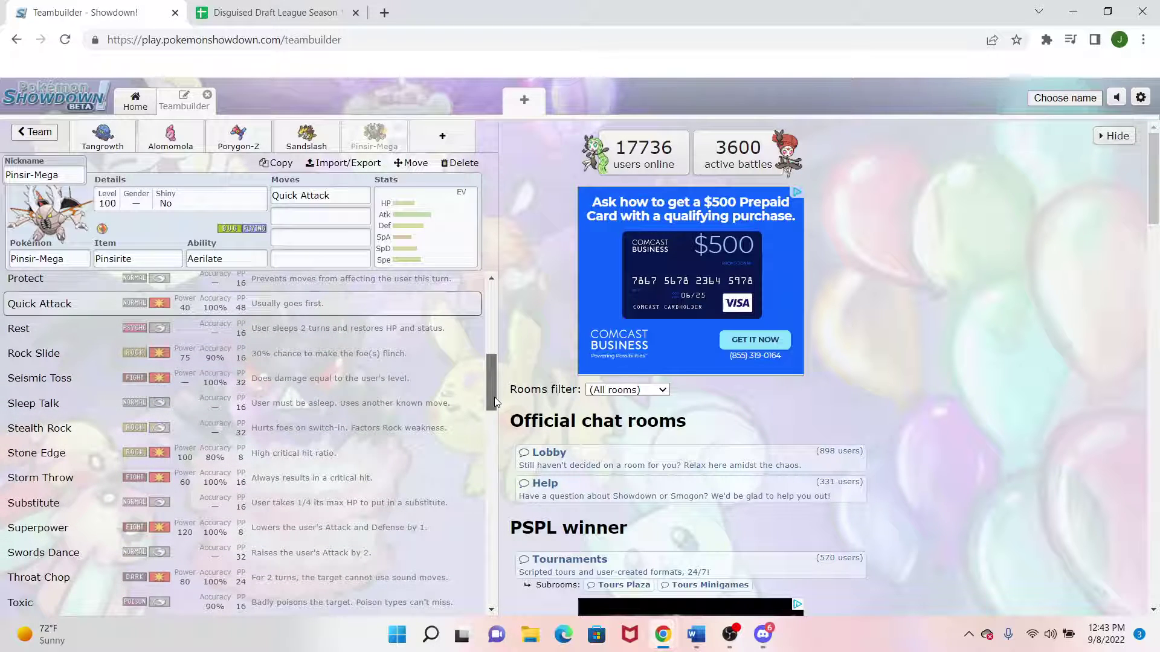
{"action": "left_click_drag", "start_coordinate": [494, 397], "coordinate": [491, 426]}
{"action": "left_click", "coordinate": [329, 211]}
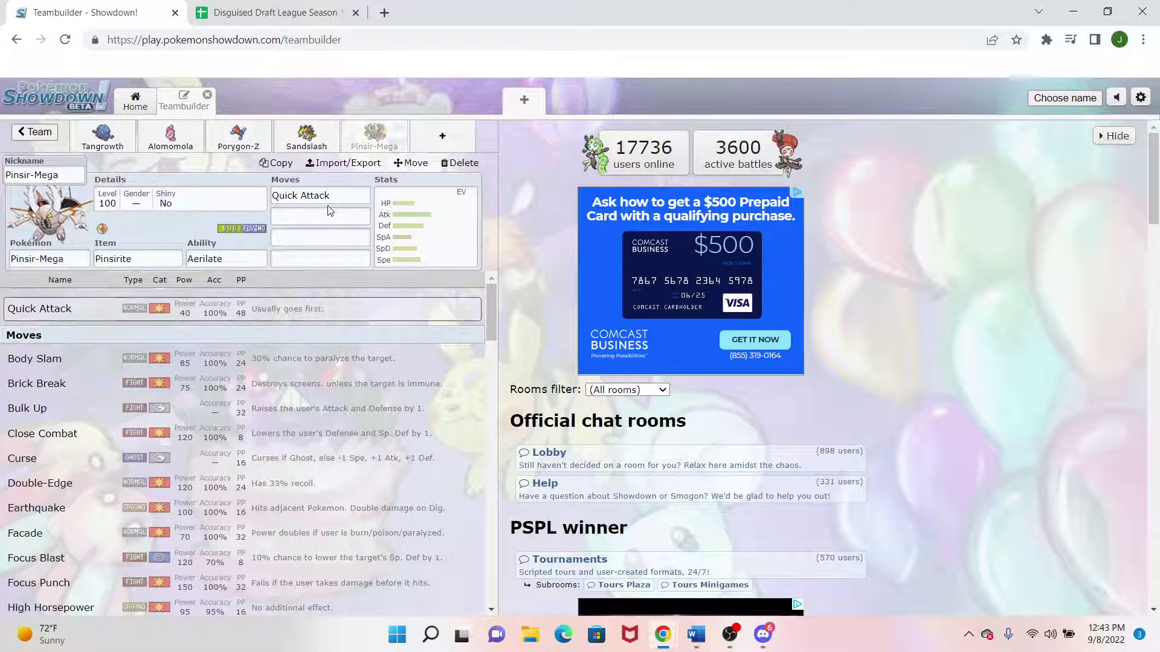
{"action": "type", "text": "swor"}
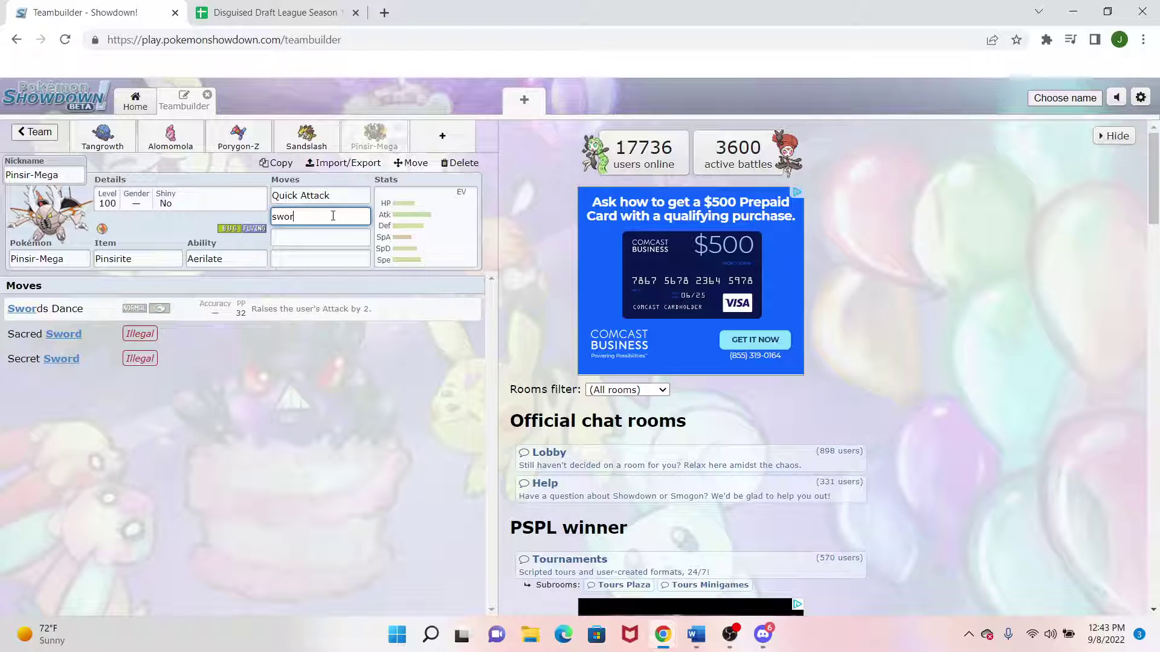
{"action": "key", "text": "Return"}
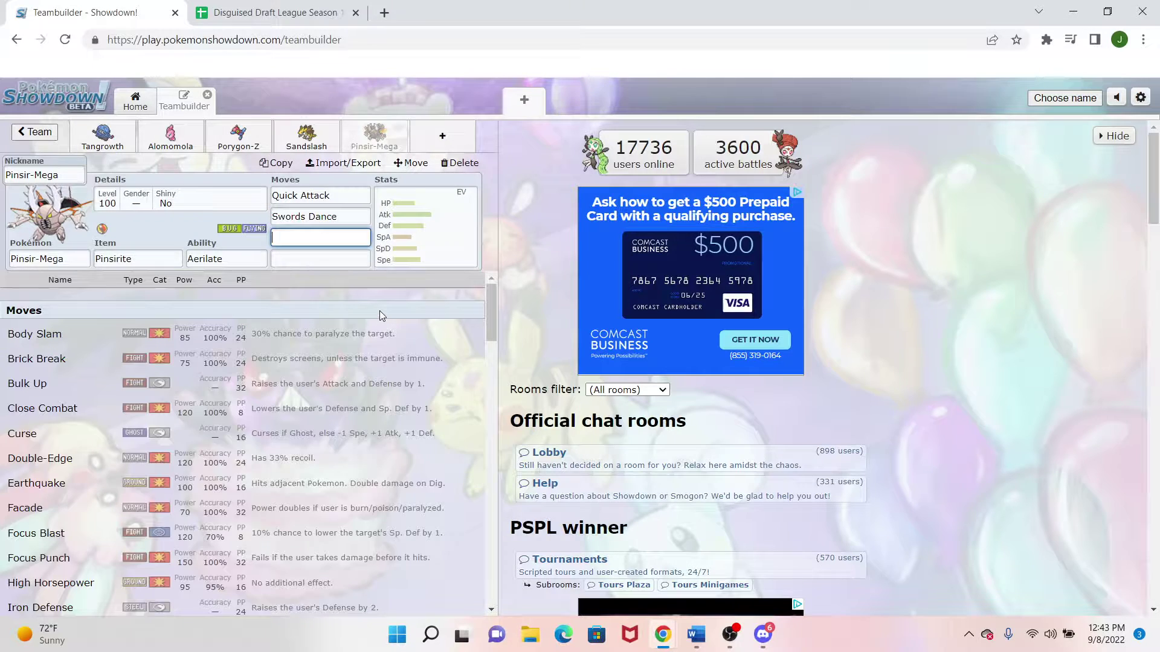
{"action": "type", "text": "bulk"}
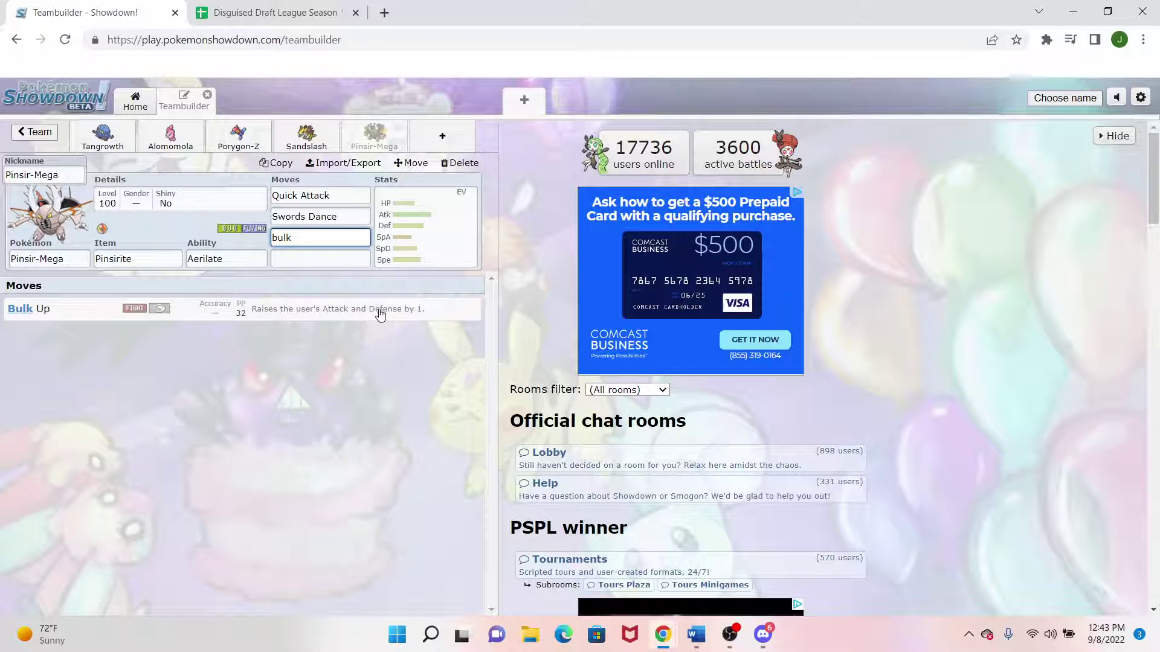
{"action": "key", "text": "Return"}
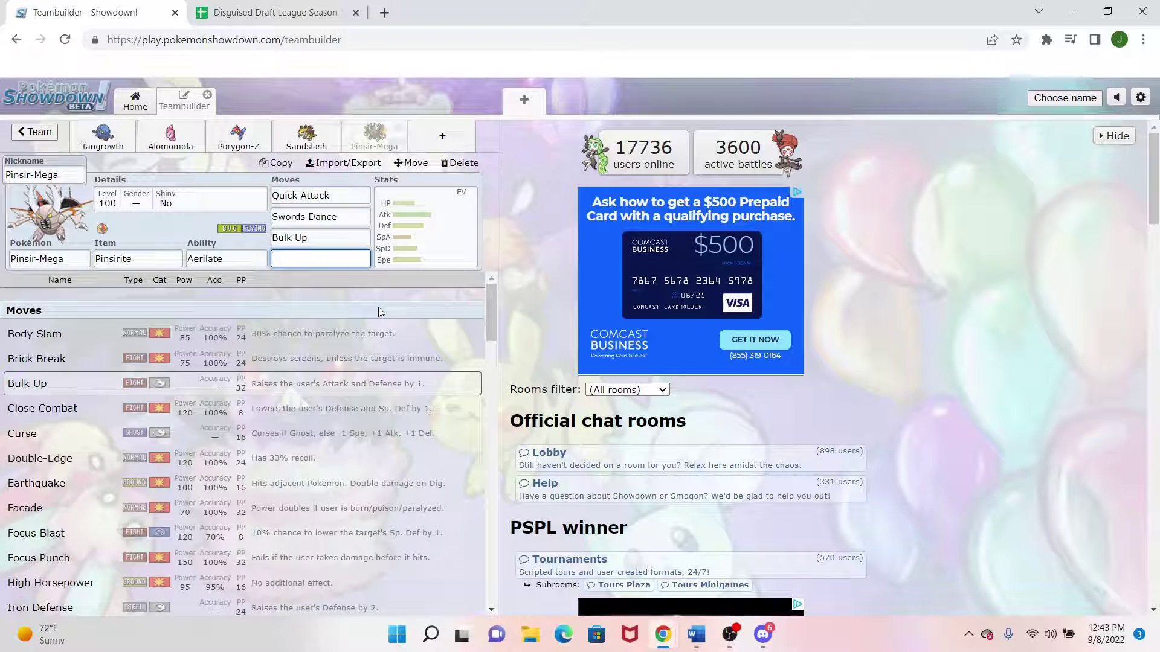
{"action": "left_click", "coordinate": [352, 195]}
{"action": "left_click", "coordinate": [456, 251]}
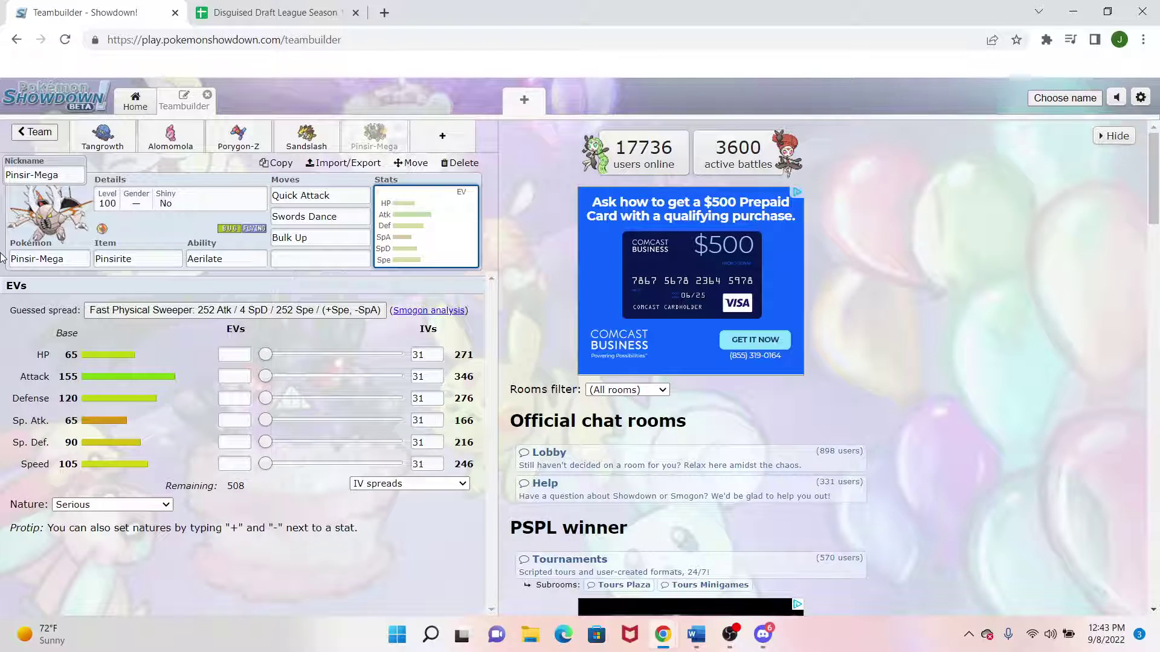
Step: Leave Mega Pinsir's editor for the saved-teams list with LA Electivires and Disguised Draft League(DDL)
{"action": "left_click", "coordinate": [35, 134]}
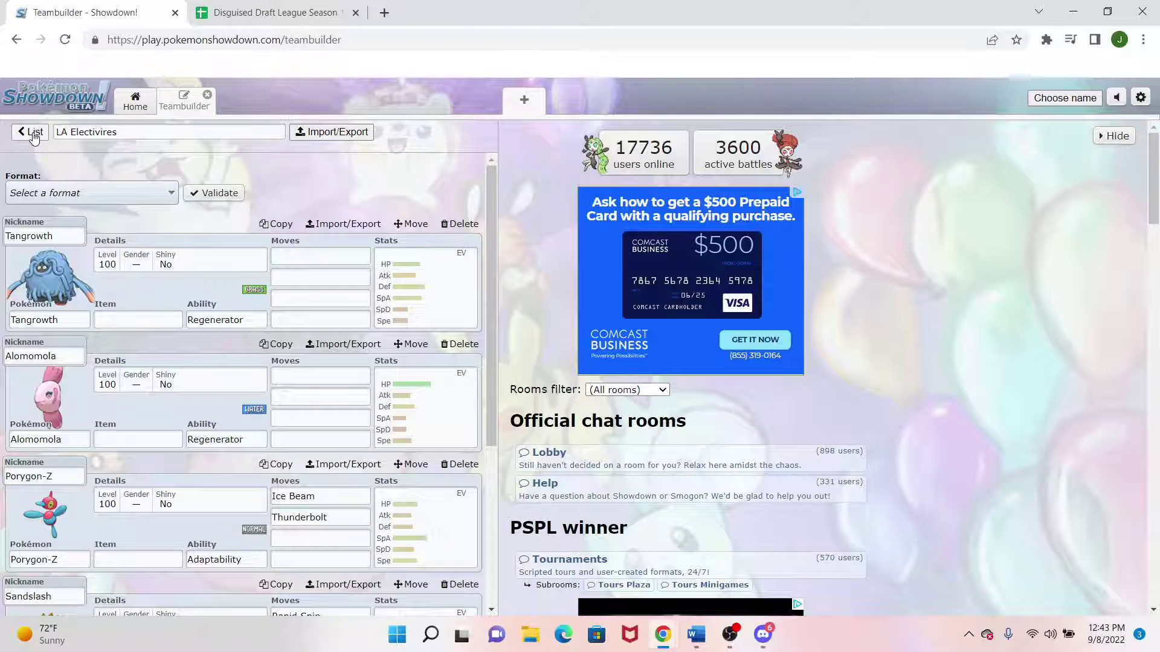
{"action": "left_click", "coordinate": [34, 134]}
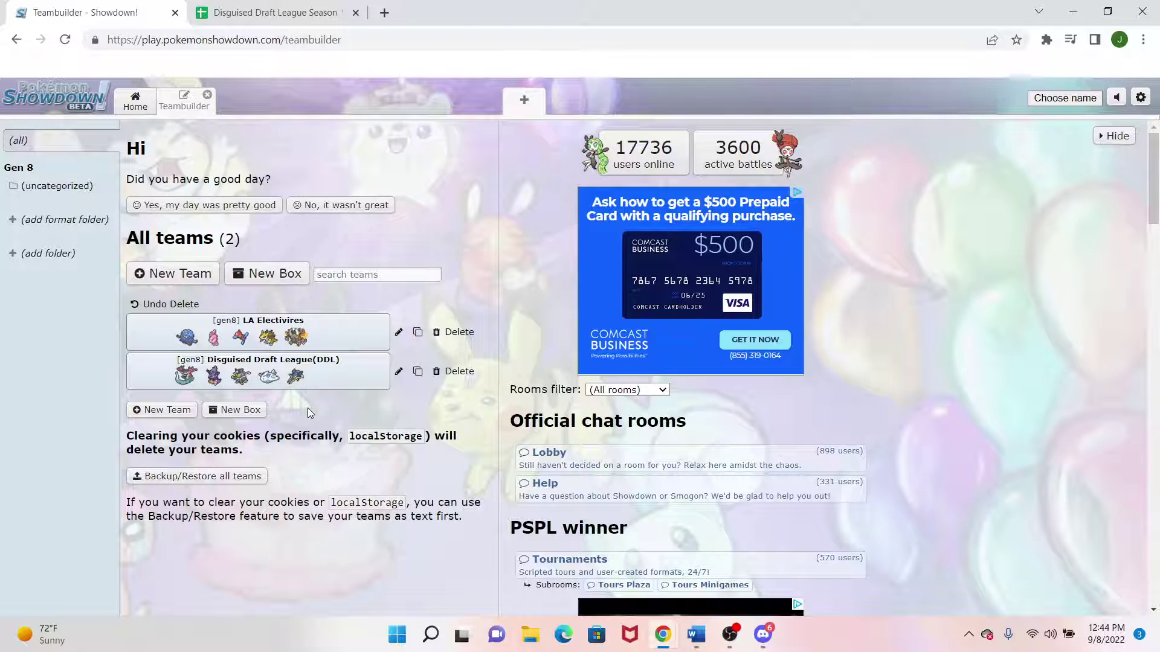
{"action": "left_click", "coordinate": [293, 378]}
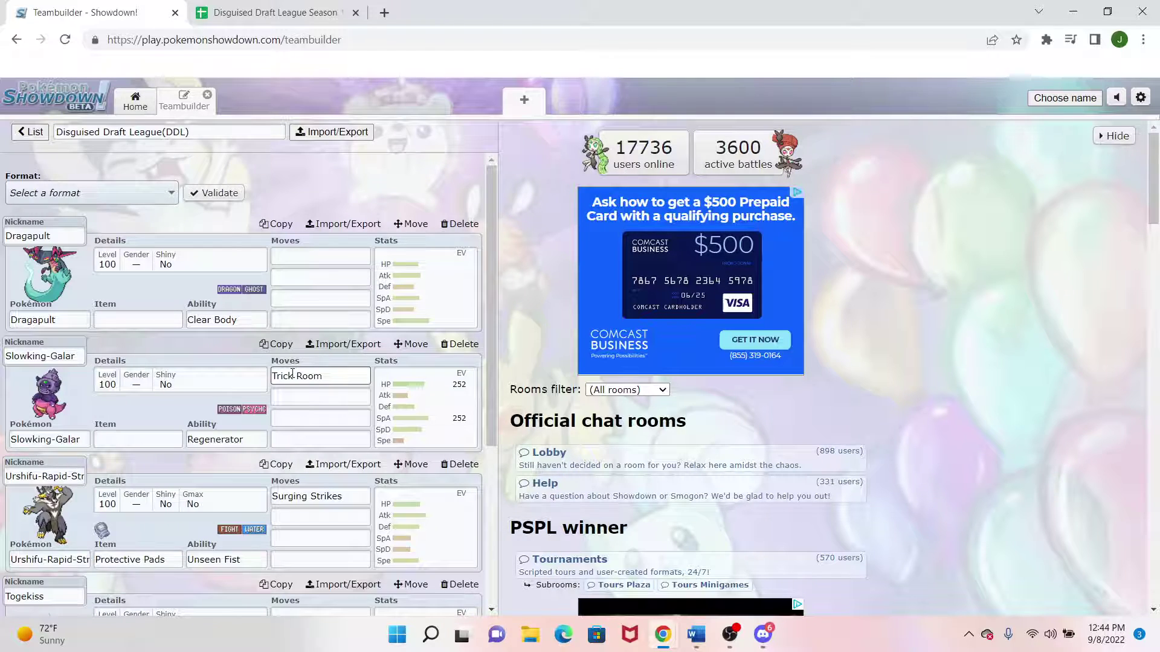
{"action": "left_click_drag", "start_coordinate": [491, 280], "coordinate": [491, 447]}
{"action": "left_click", "coordinate": [312, 359]}
{"action": "type", "text": "defo"}
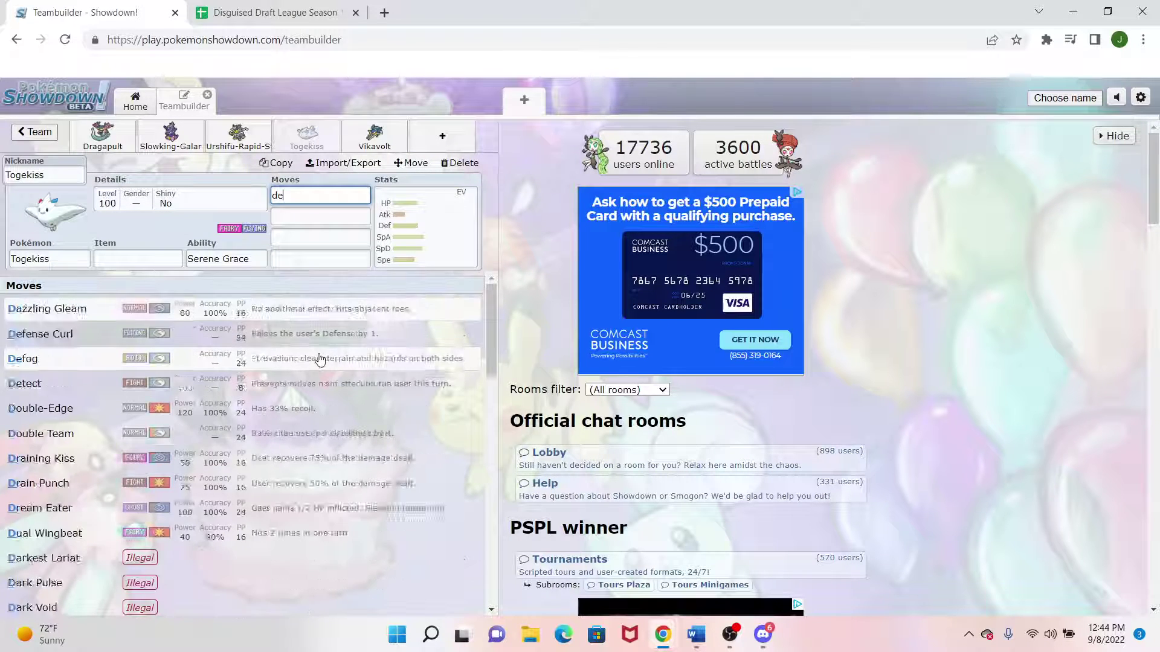
{"action": "left_click", "coordinate": [374, 137]}
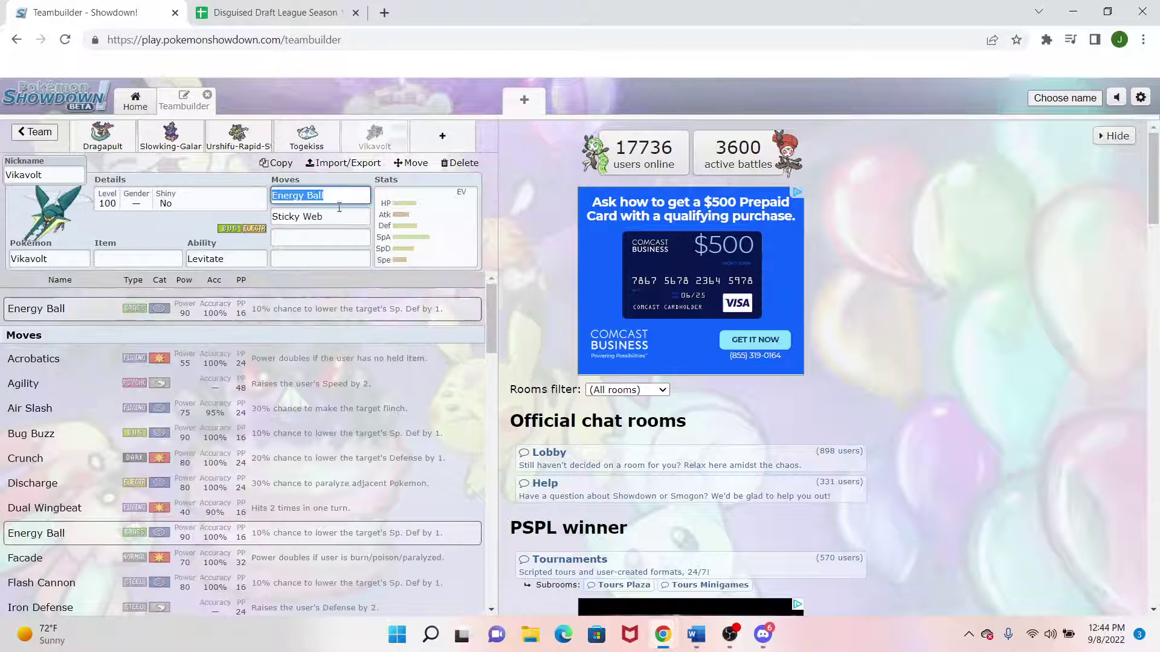
{"action": "left_click", "coordinate": [323, 141]}
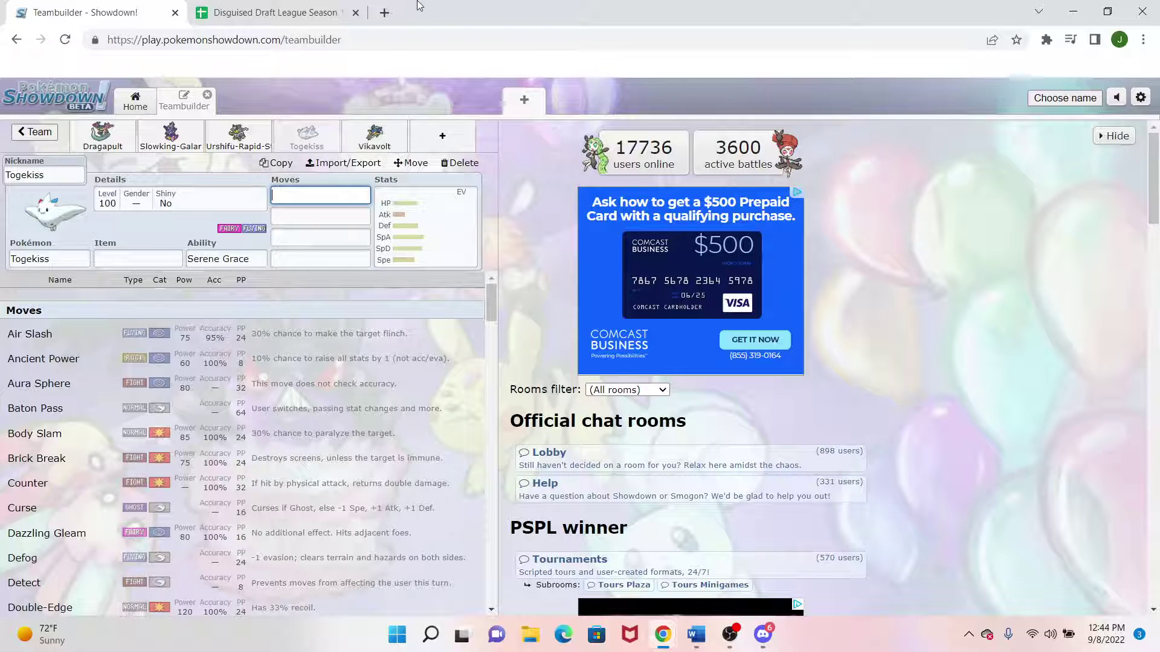
{"action": "left_click", "coordinate": [374, 136]}
{"action": "left_click", "coordinate": [318, 237]}
{"action": "type", "text": "d"}
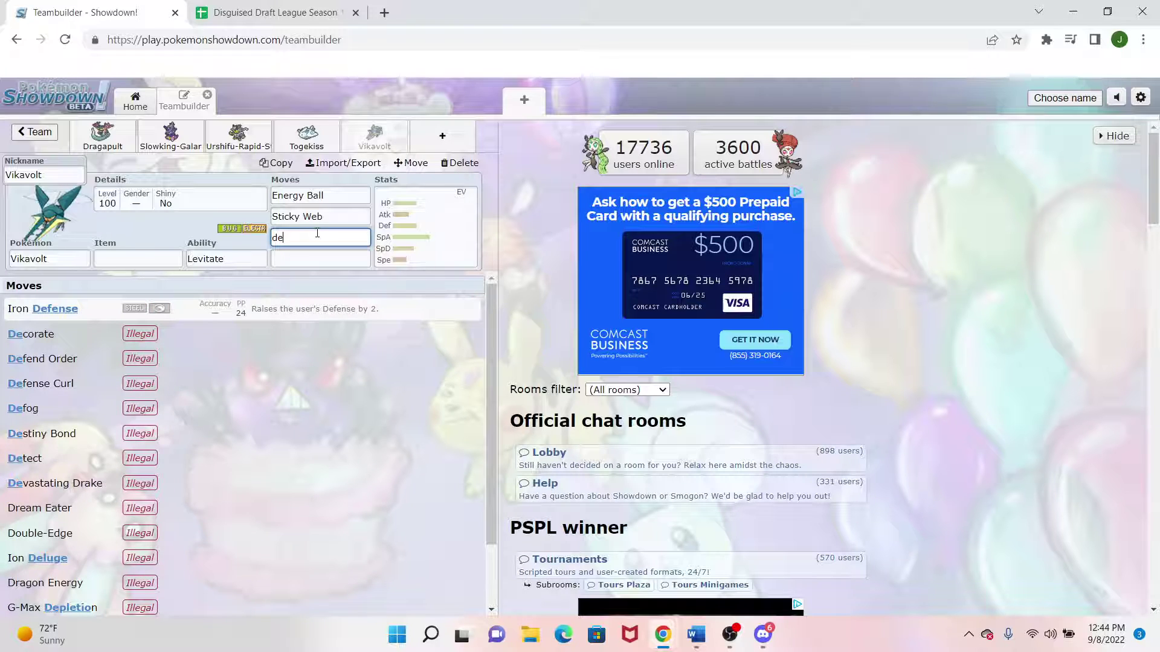
{"action": "left_click", "coordinate": [21, 137]}
{"action": "left_click", "coordinate": [21, 138]}
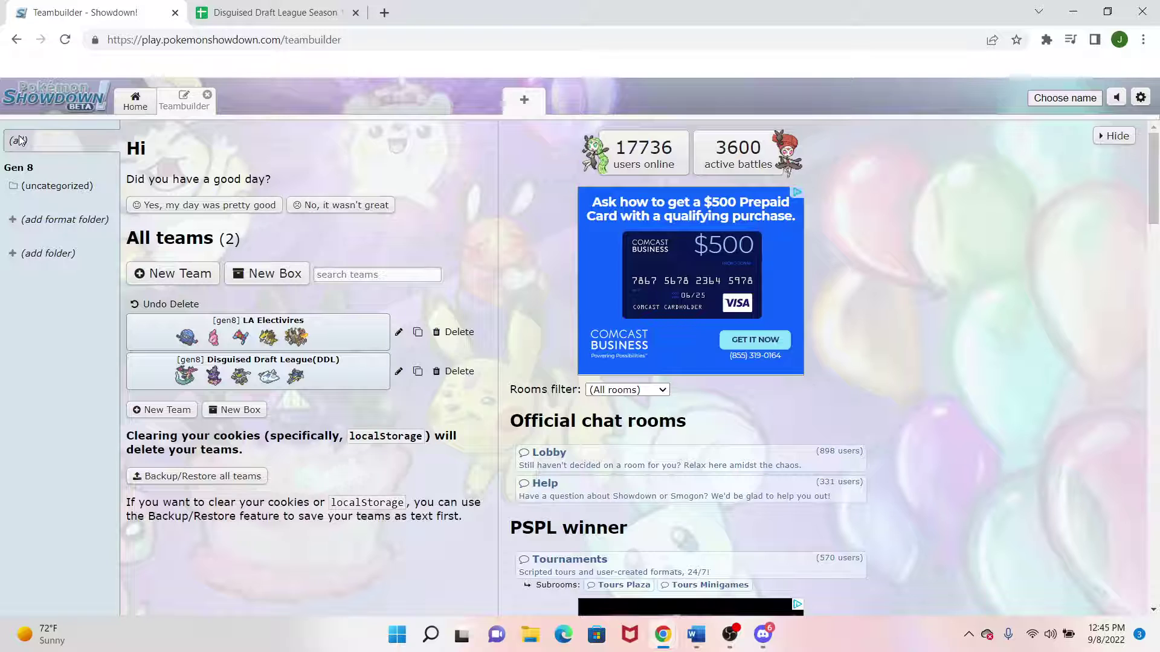